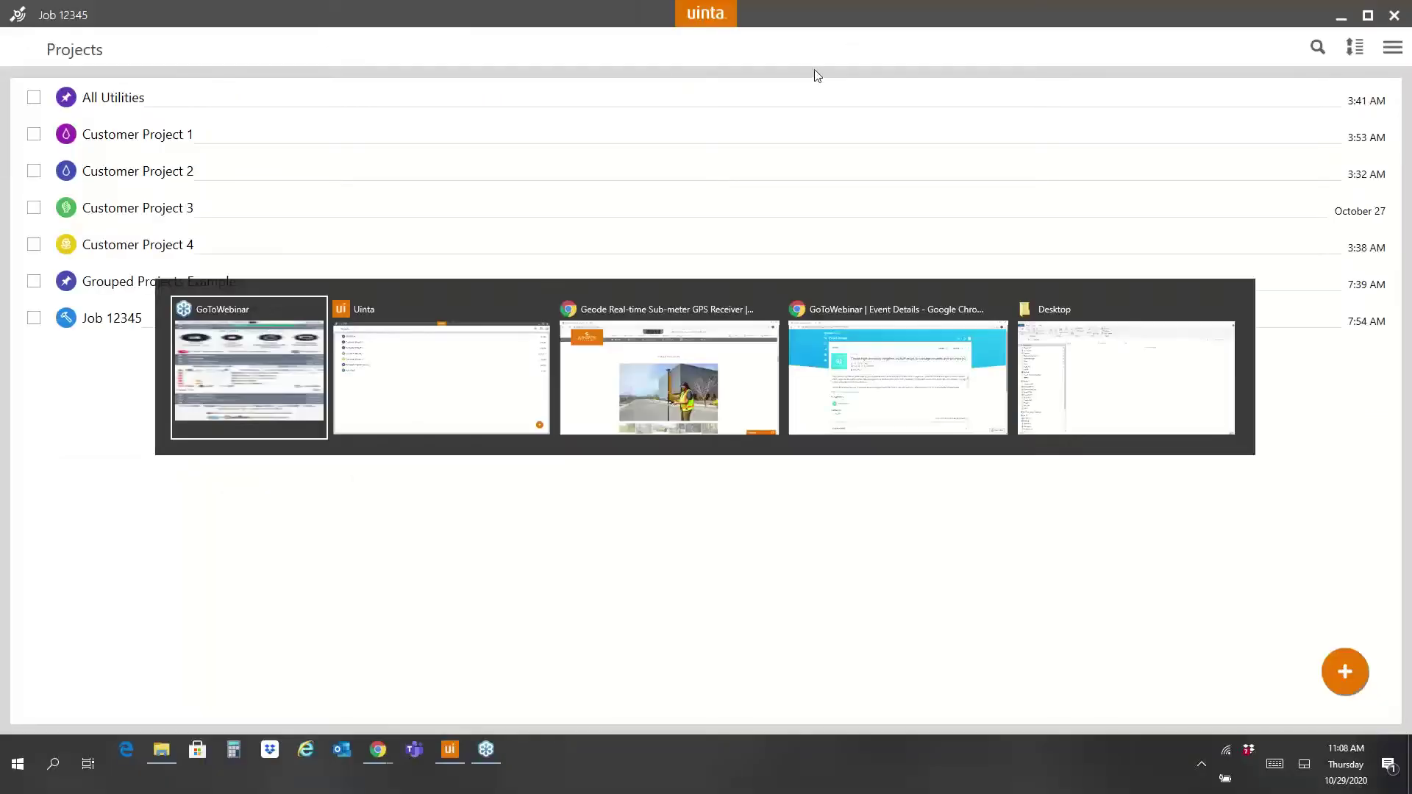
Step: Switch to the browser to view the image gallery on the Geode product page, and return to Uinta
key("Tab")
key("Tab")
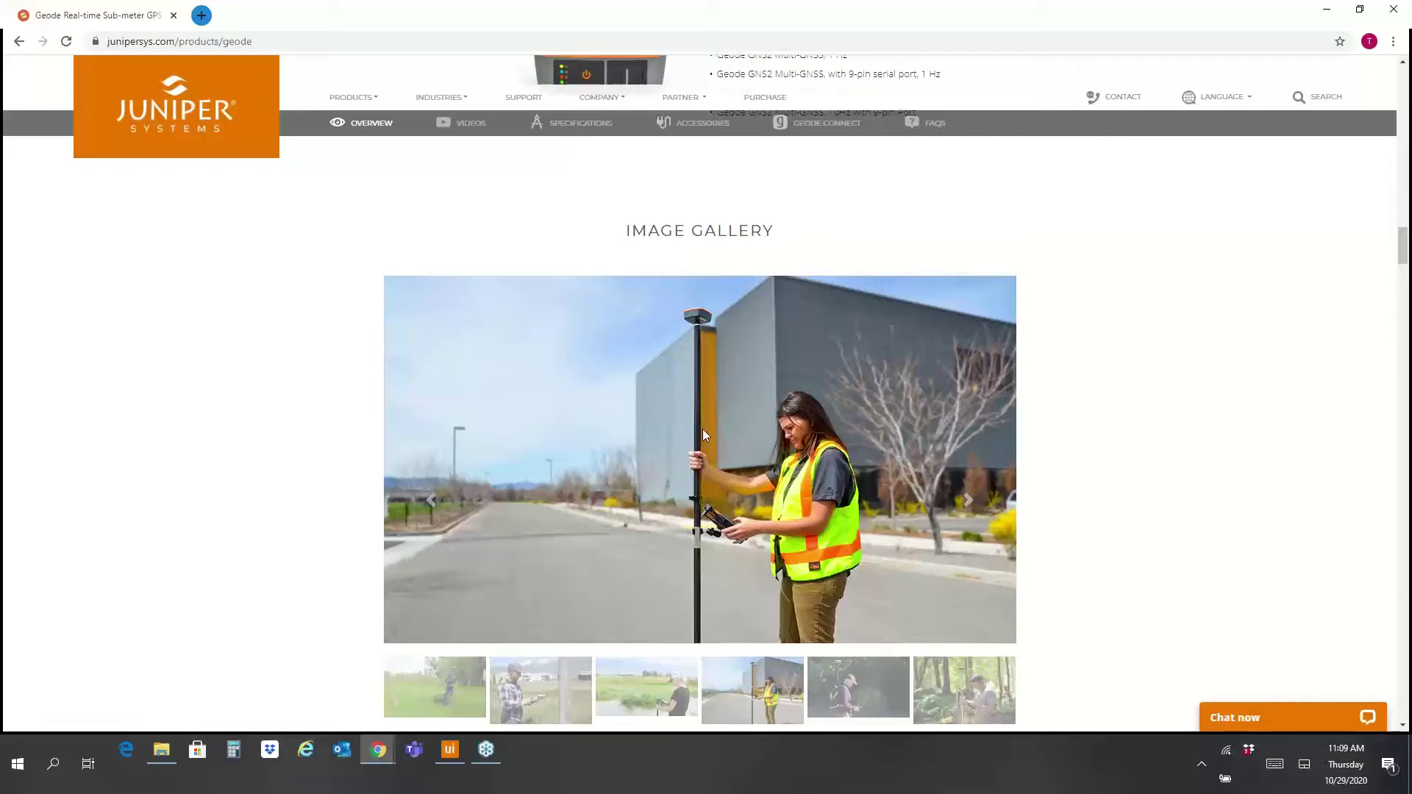
left_click(1322, 10)
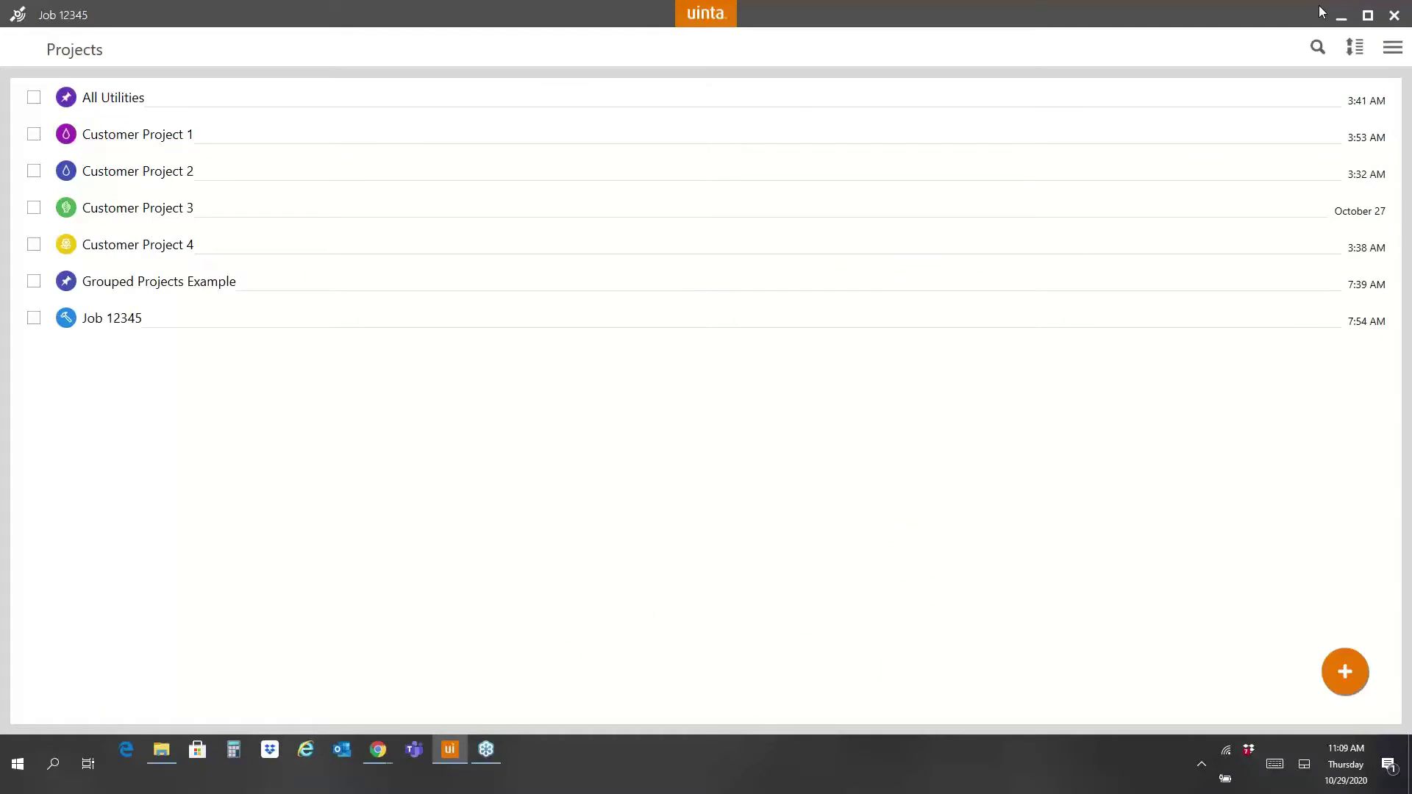
Step: Minimize the browser windows behind Uinta and maximize the Uinta window
left_click(1368, 15)
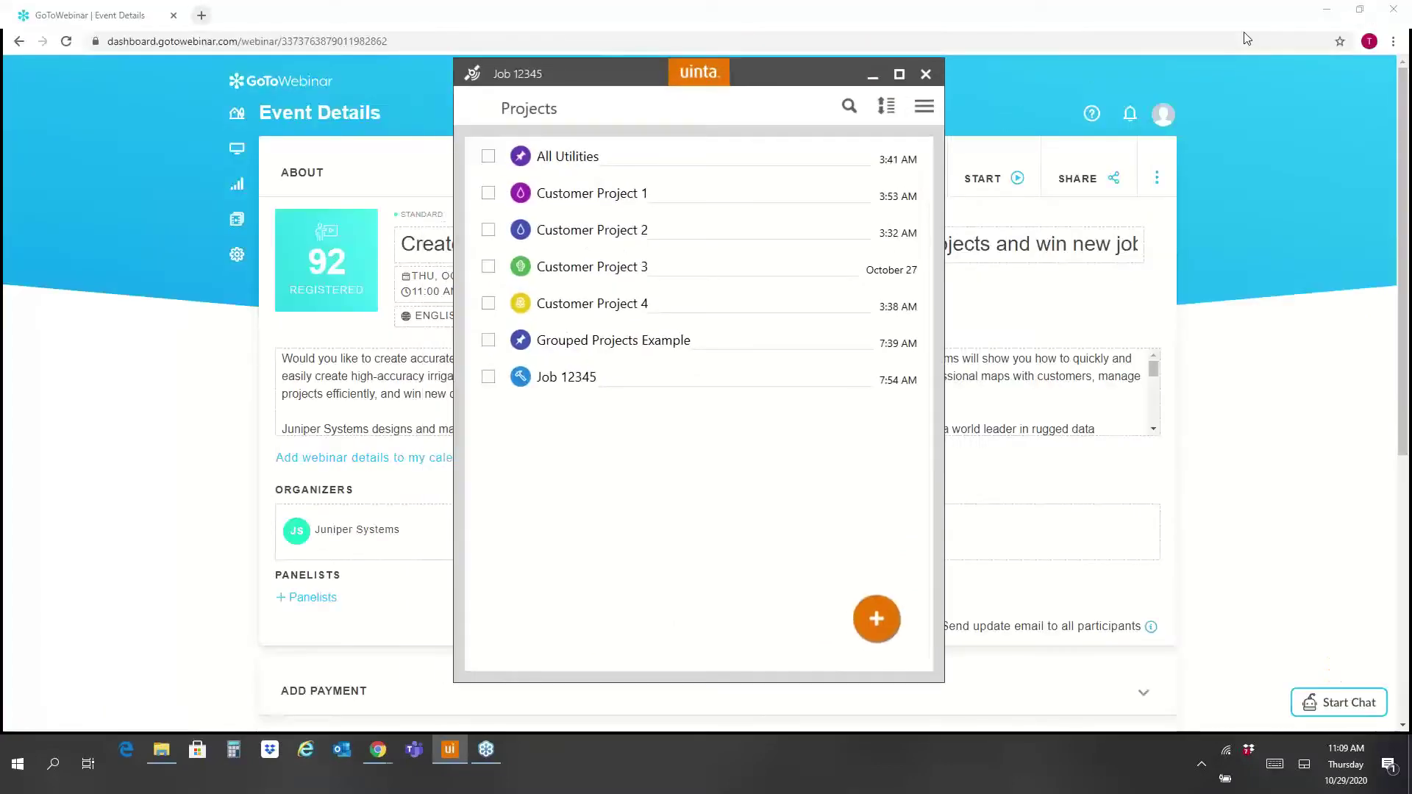
left_click(1328, 10)
left_click(1328, 10)
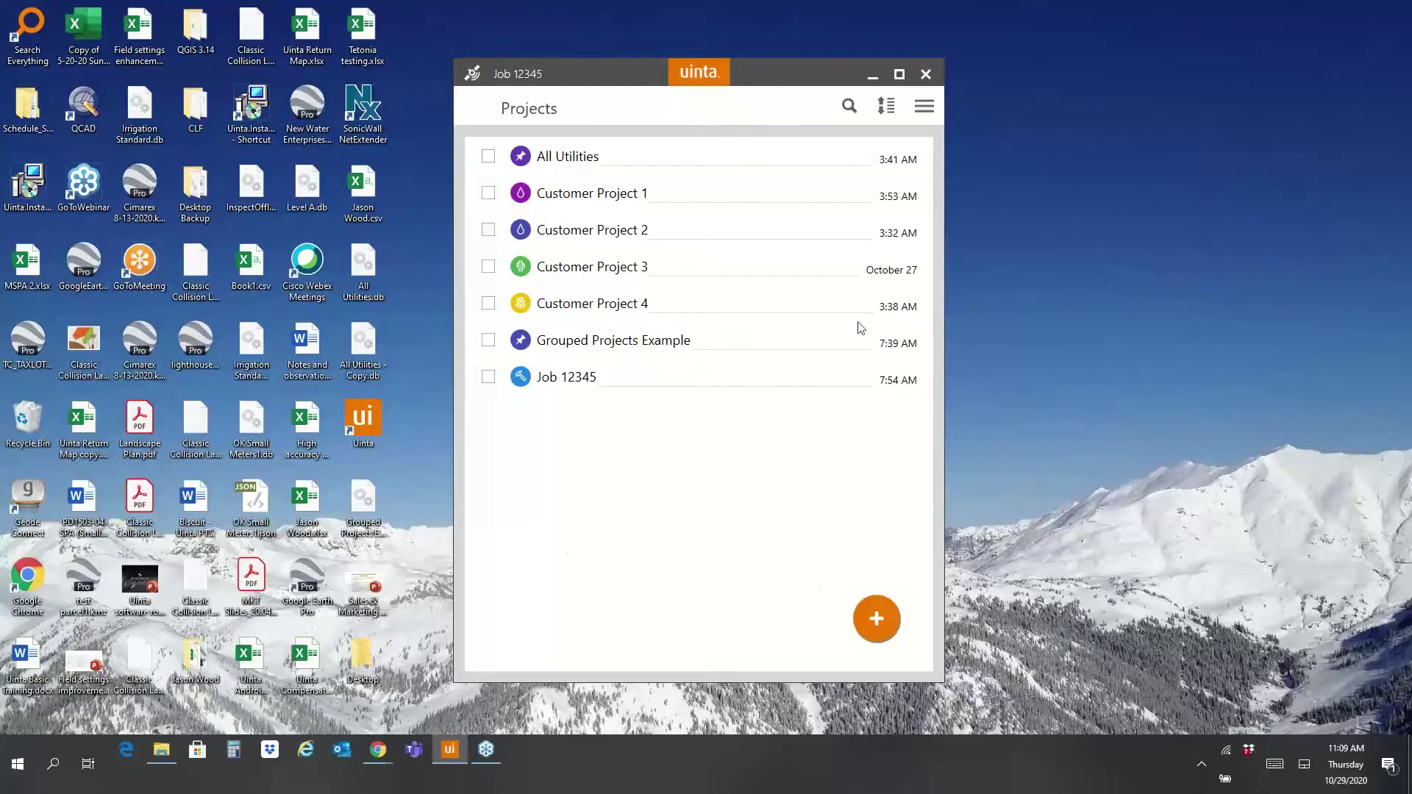
left_click(899, 75)
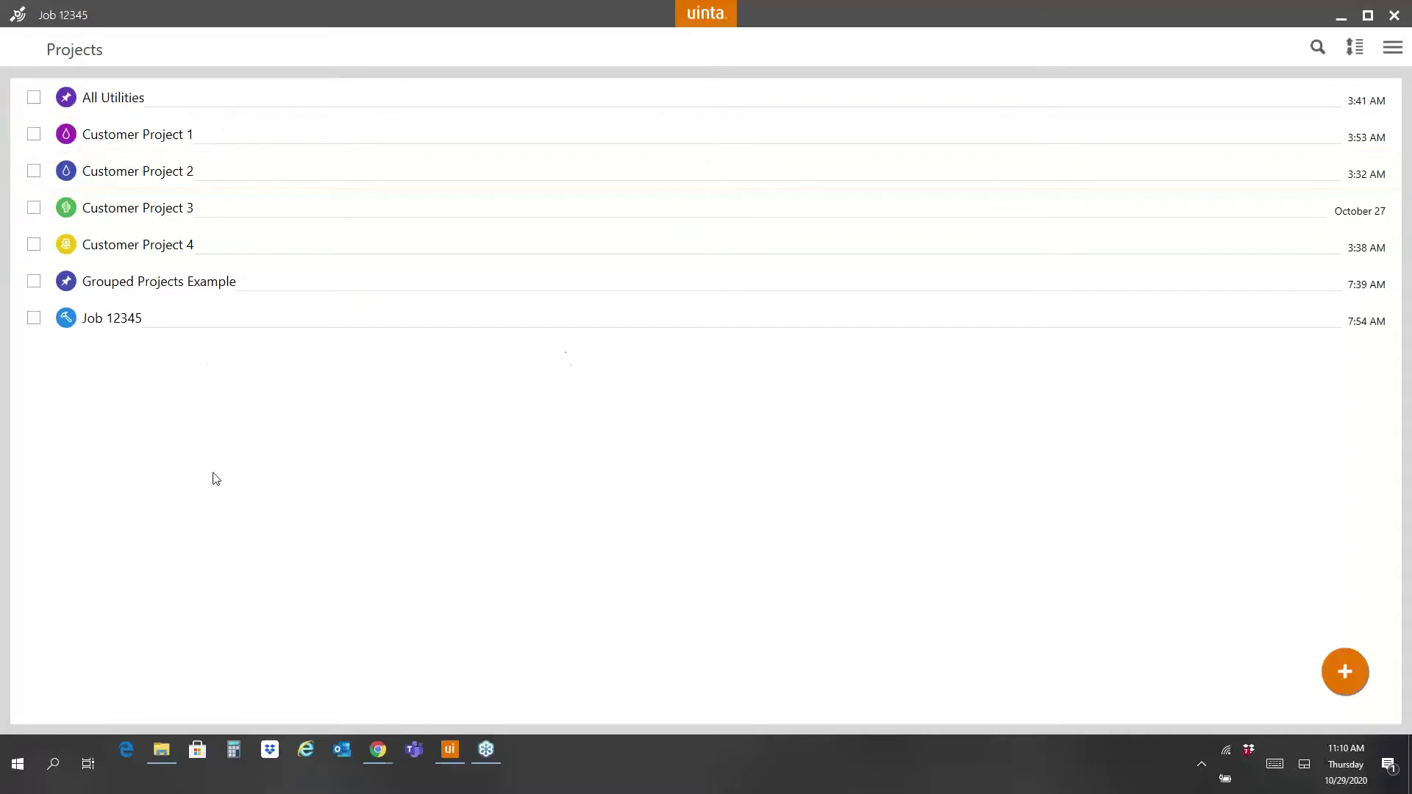
Step: Search the project list for "4" and close the search
left_click(1317, 47)
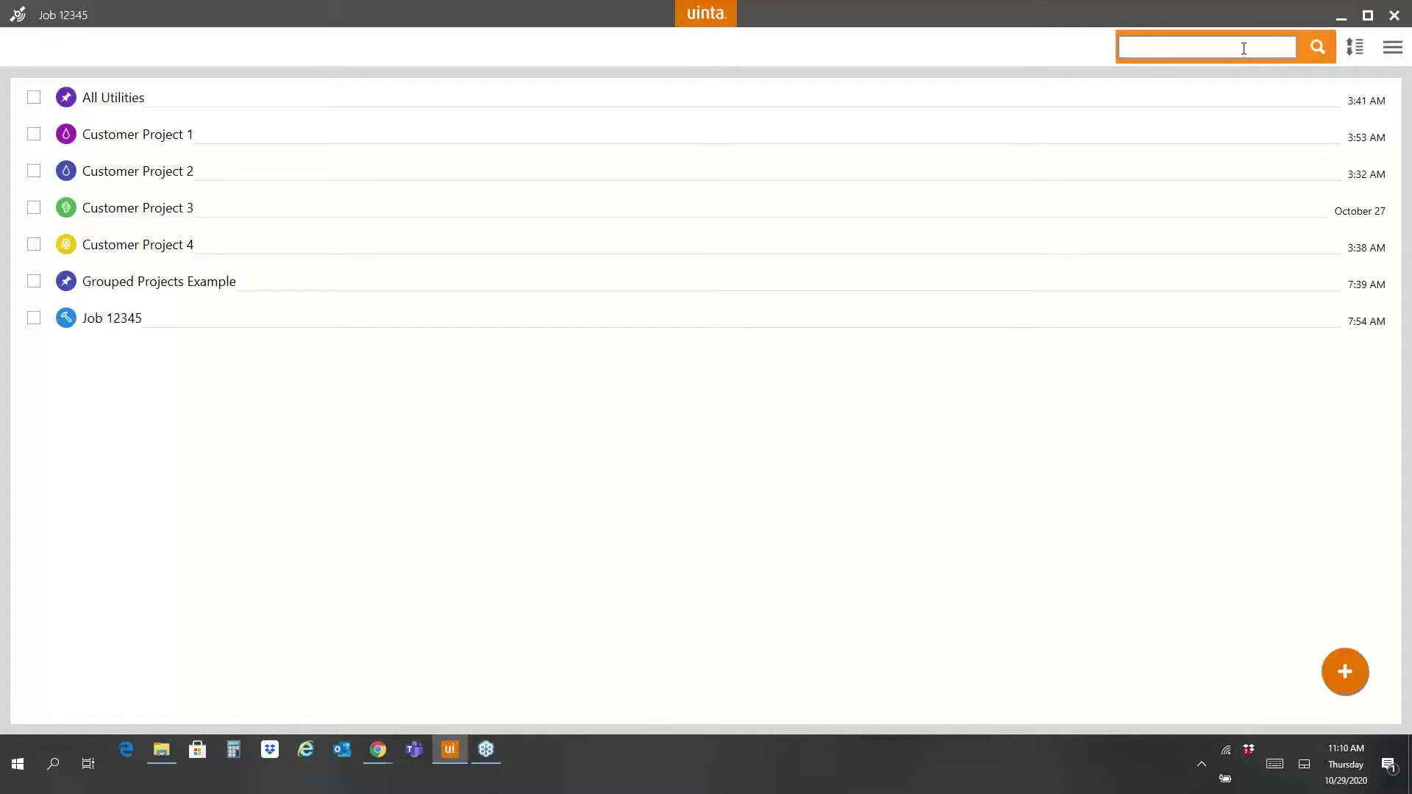
type("4")
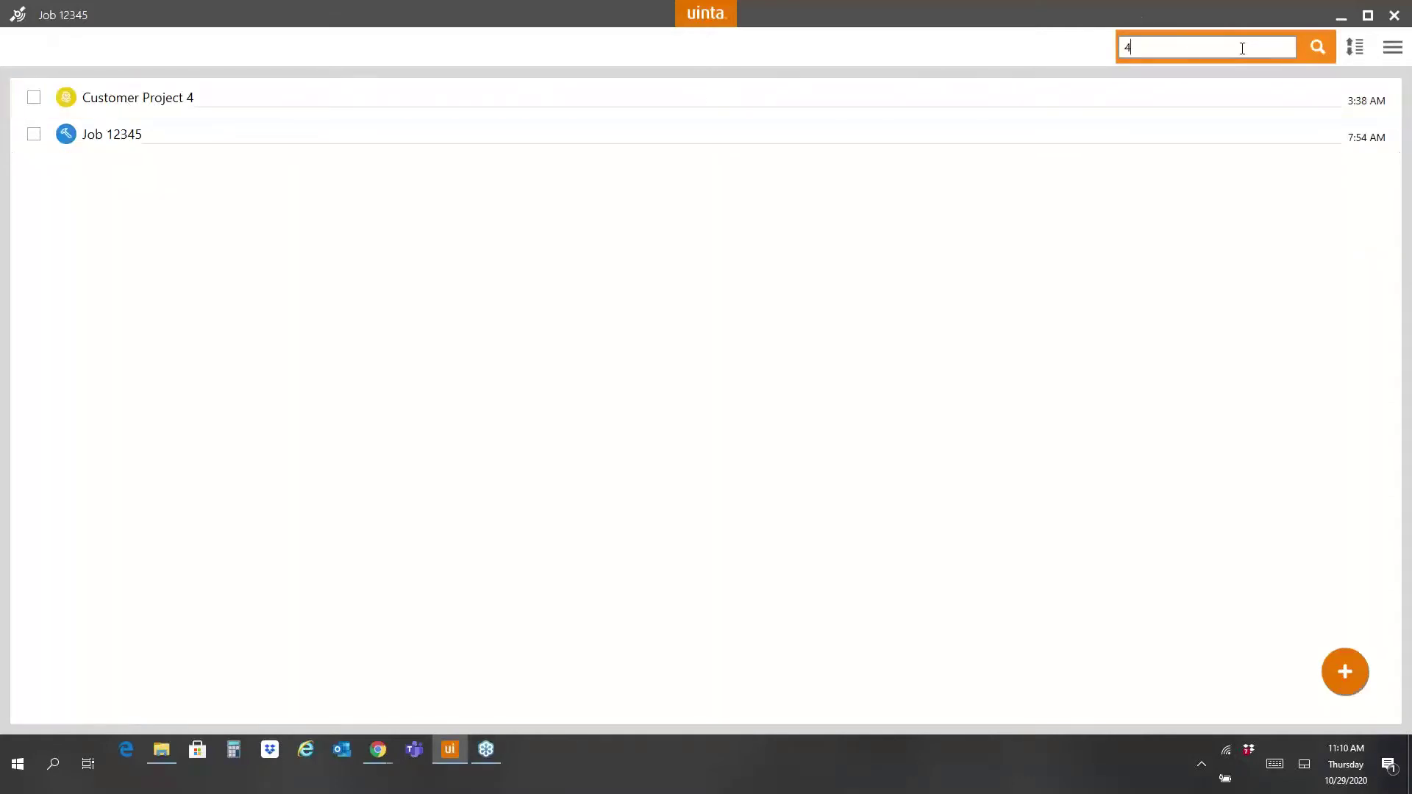
left_click(1319, 48)
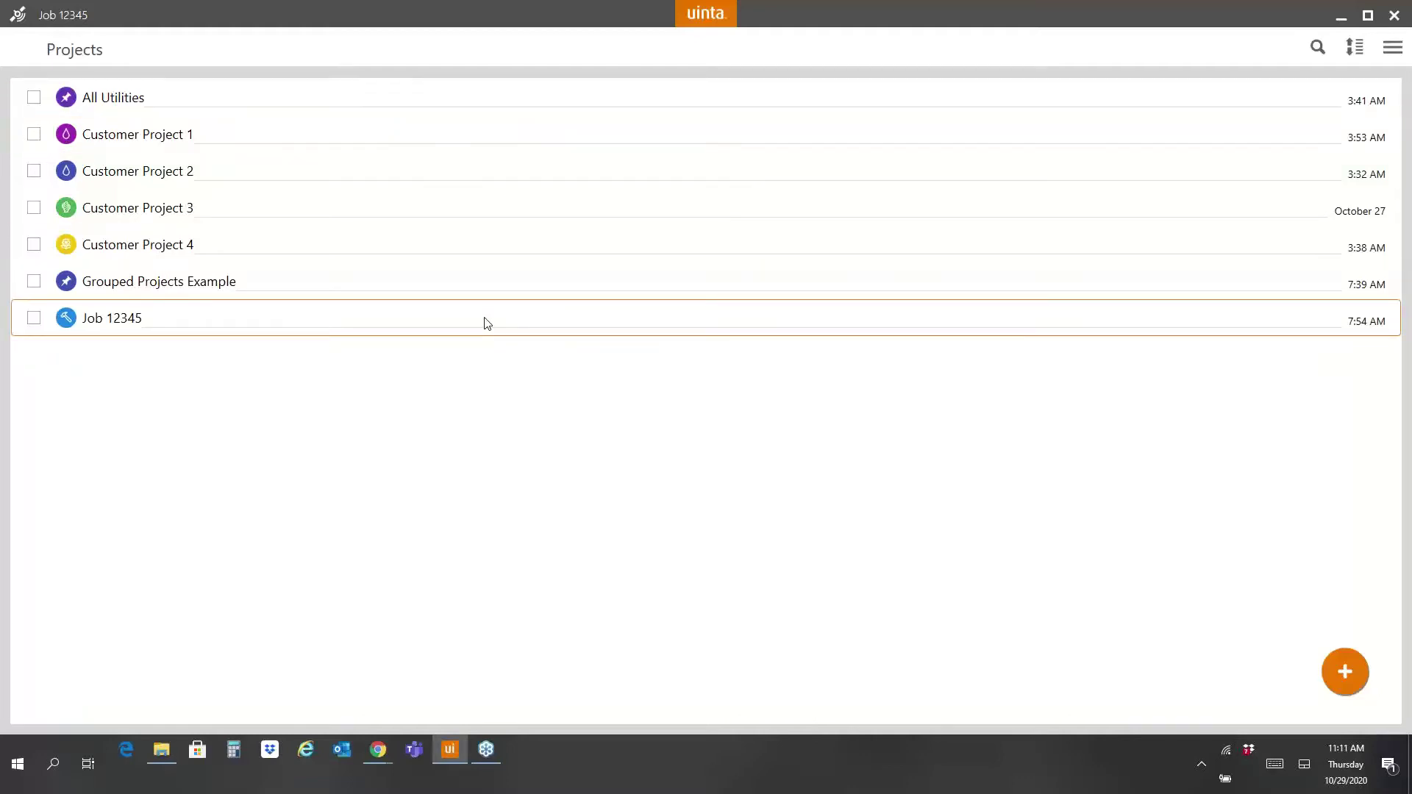
Step: Create a device-only project named 1234567 based on the custom Irrigation template
left_click(1345, 672)
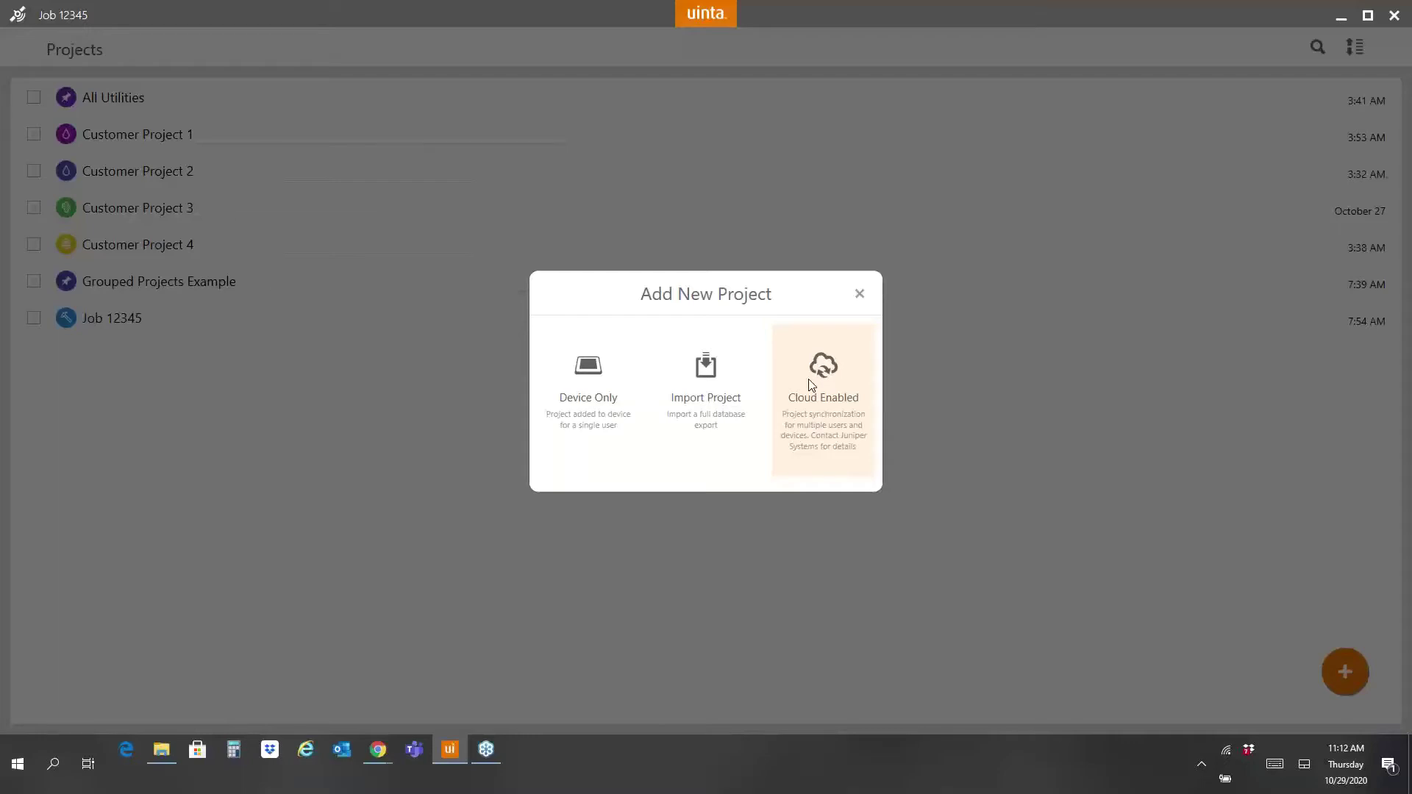
left_click(604, 400)
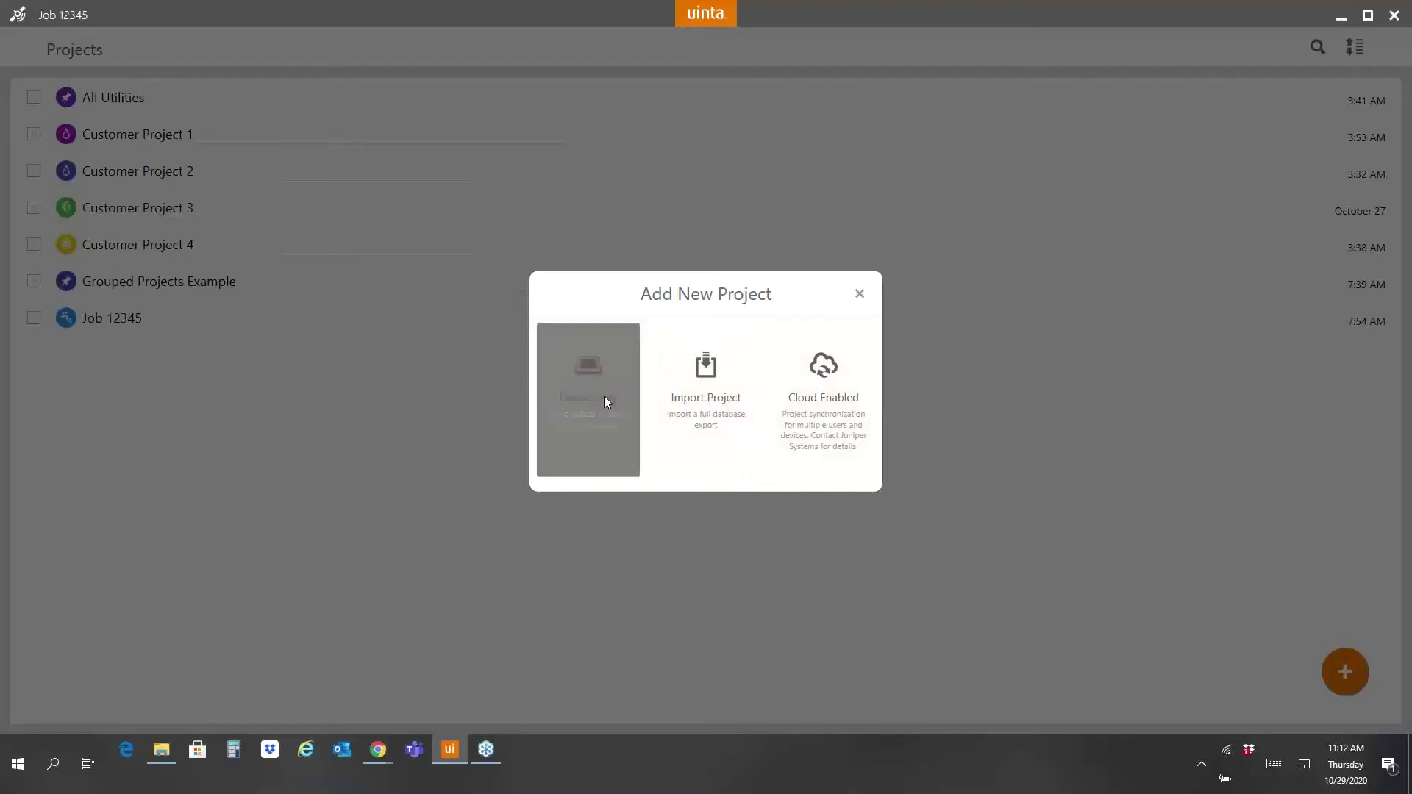
left_click(656, 328)
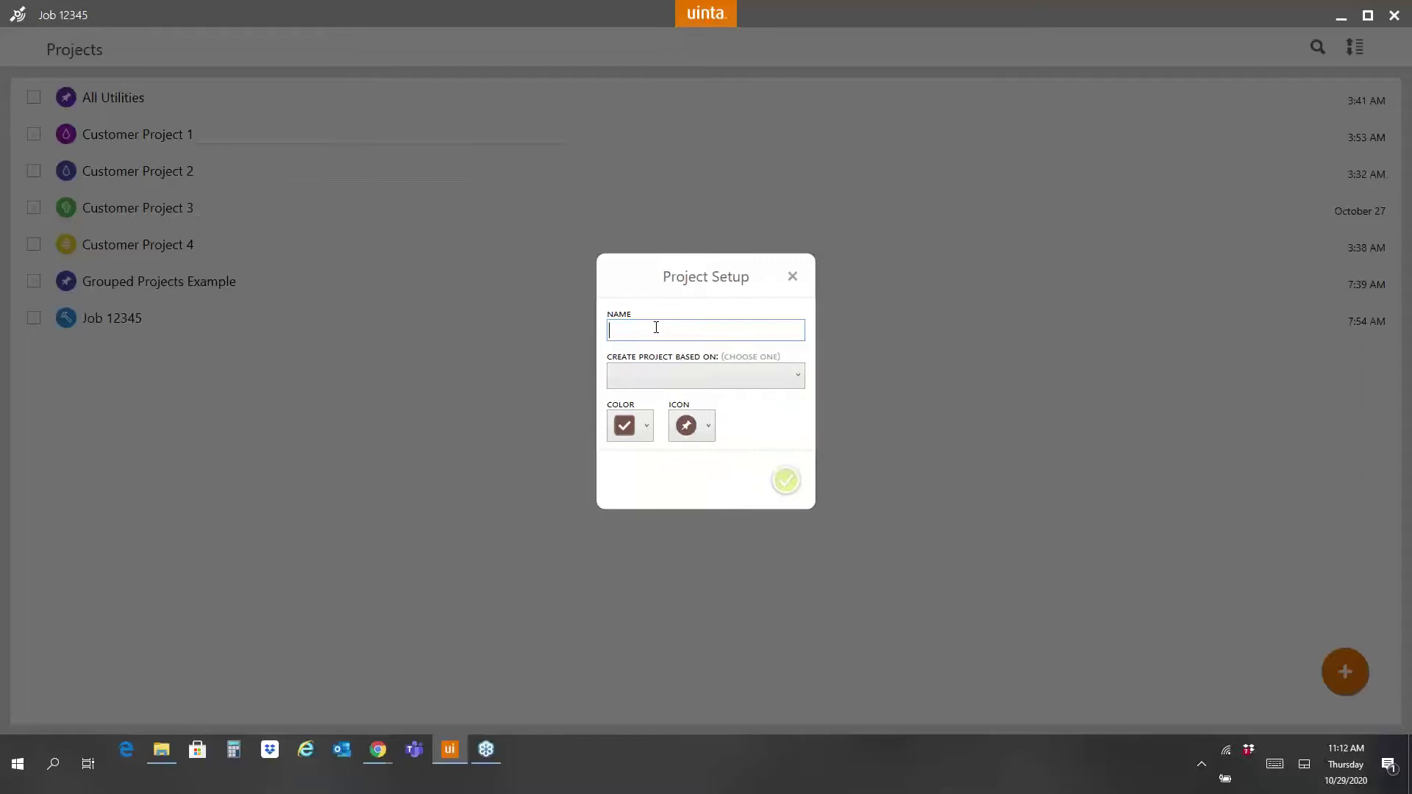
type("1234567")
left_click(748, 376)
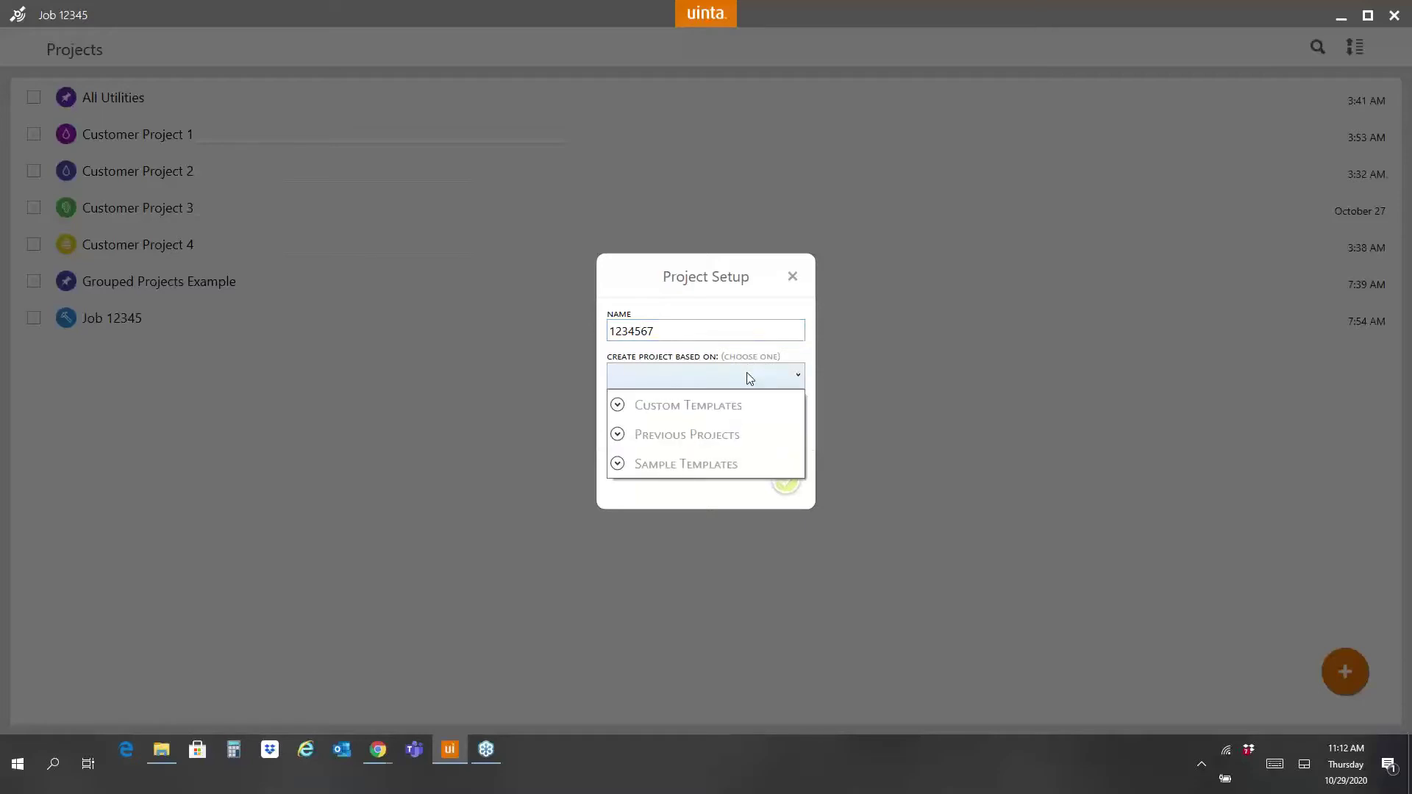
left_click(737, 409)
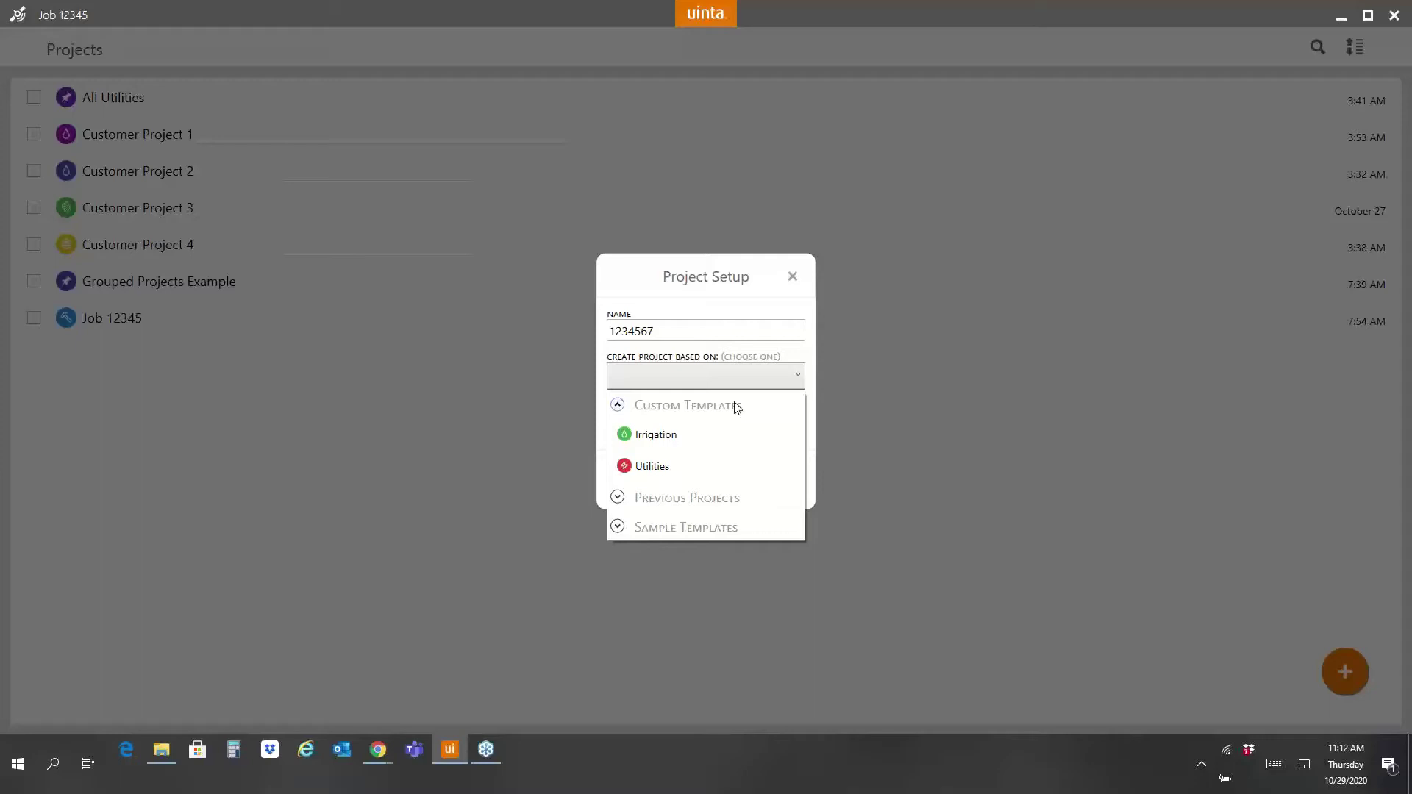
left_click(739, 439)
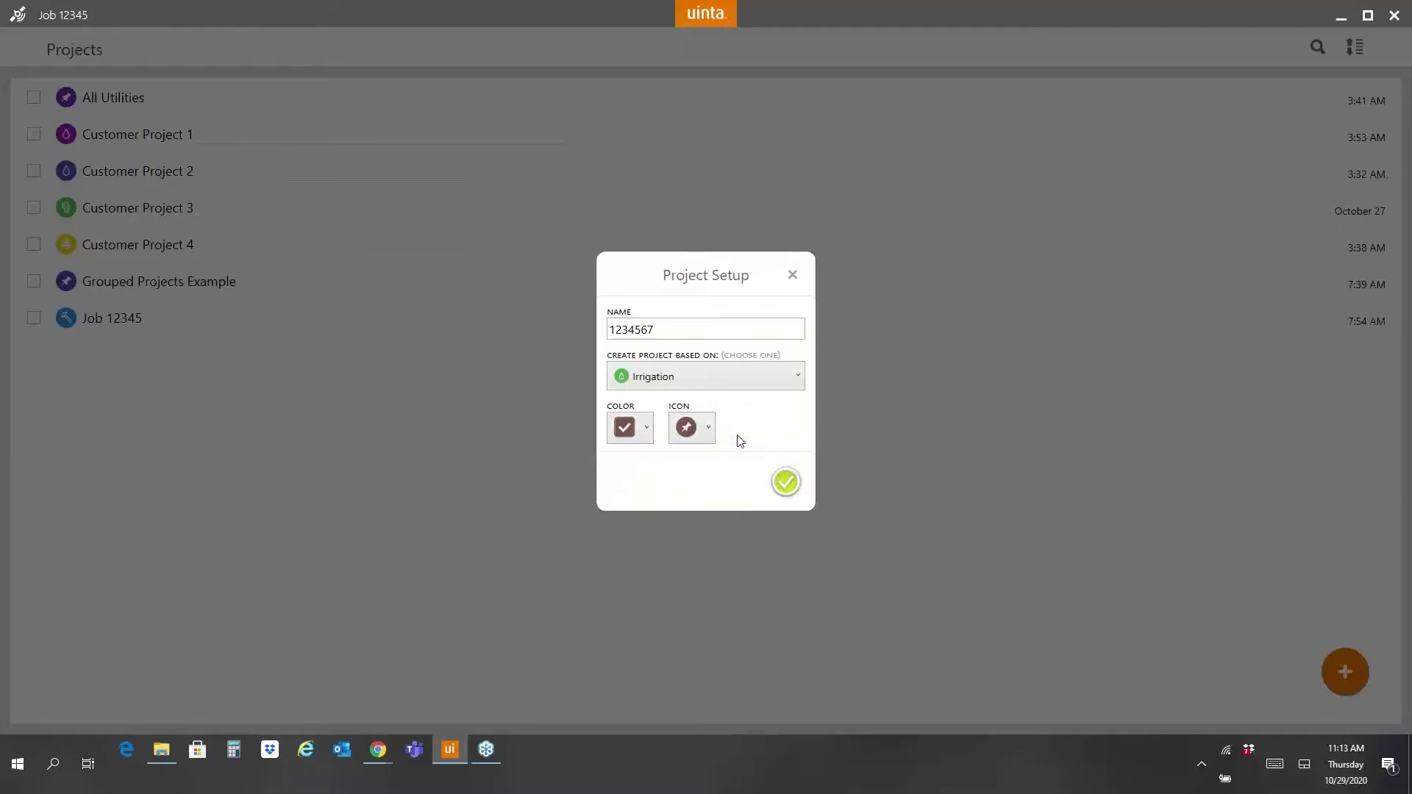
left_click(786, 481)
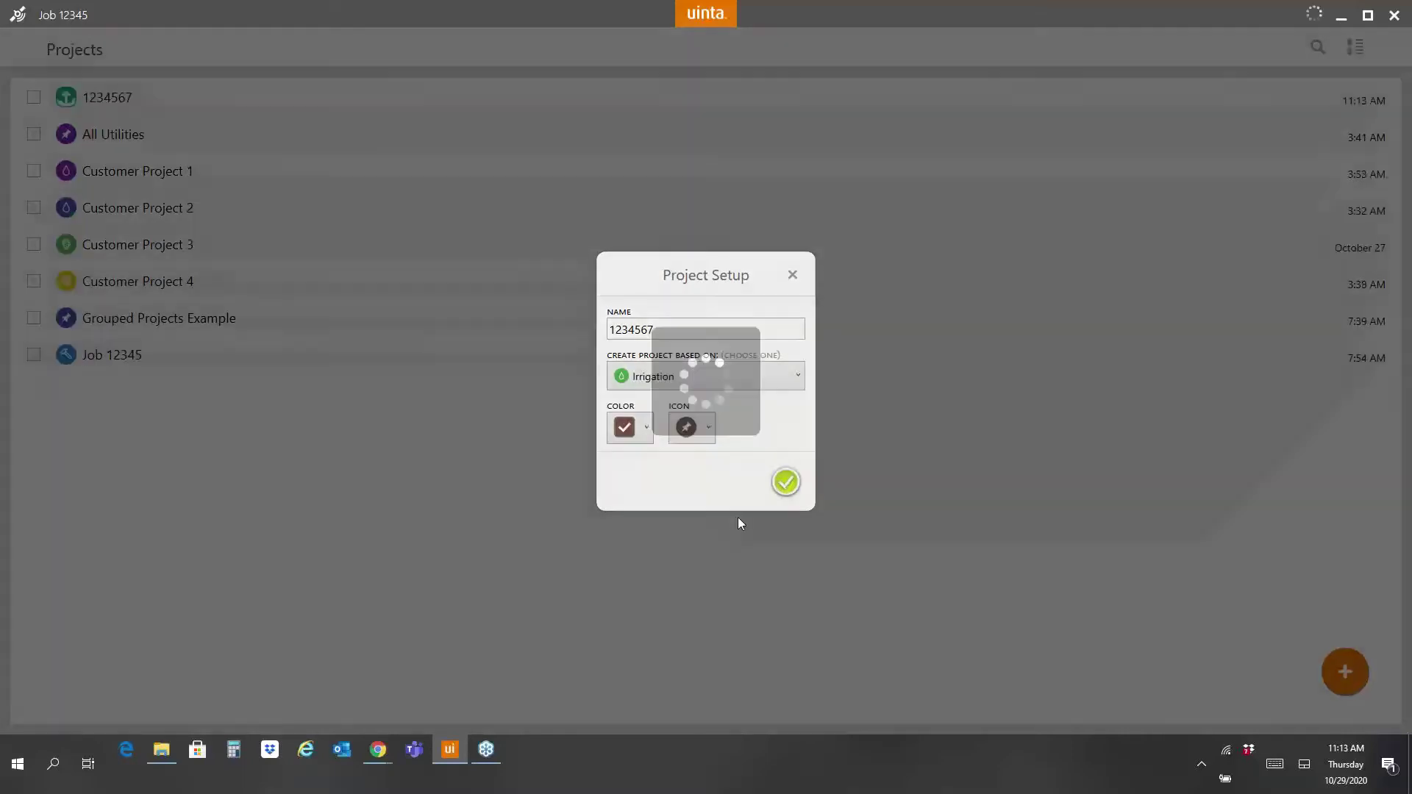
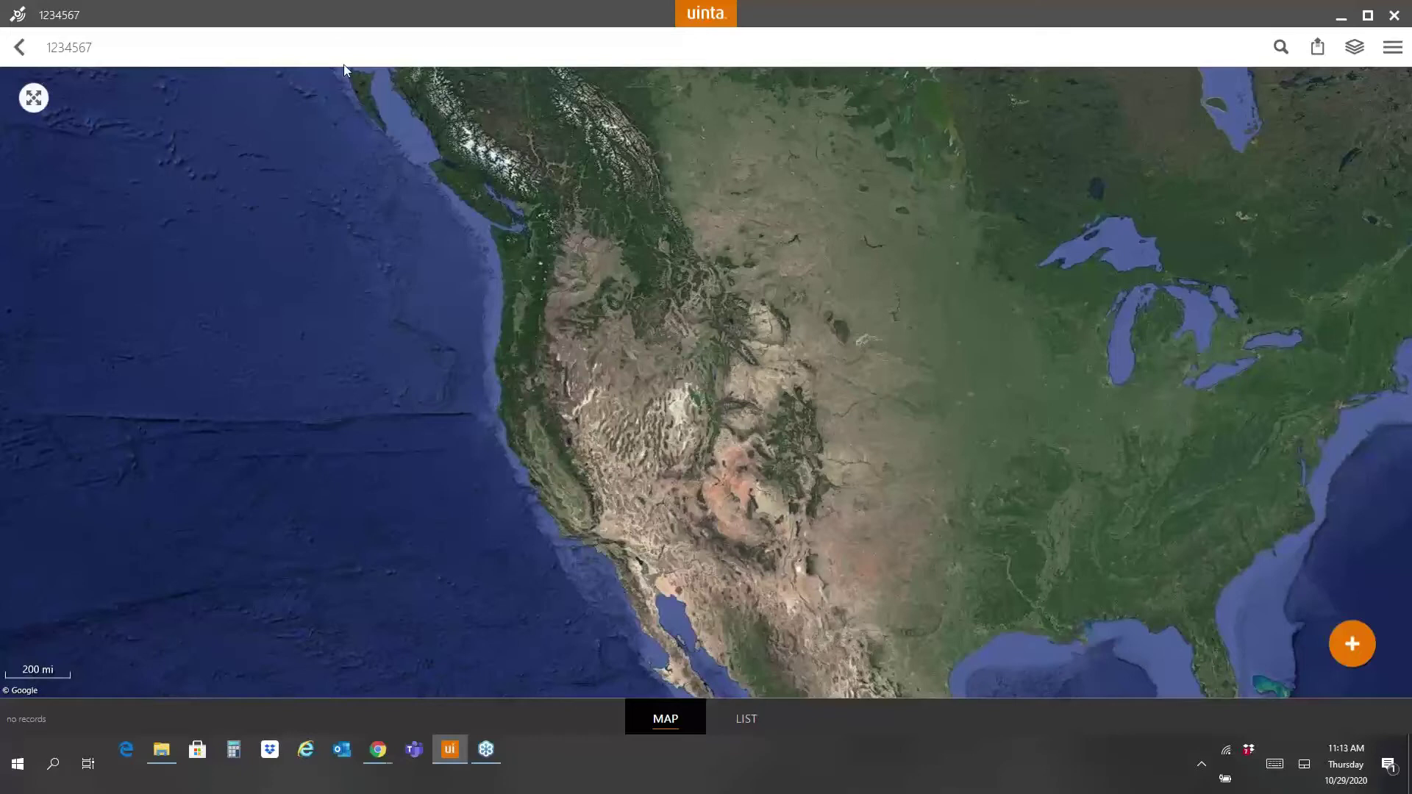
Step: Connect Windows Location Services as the GPS location source and zoom the map to the current position
left_click(16, 16)
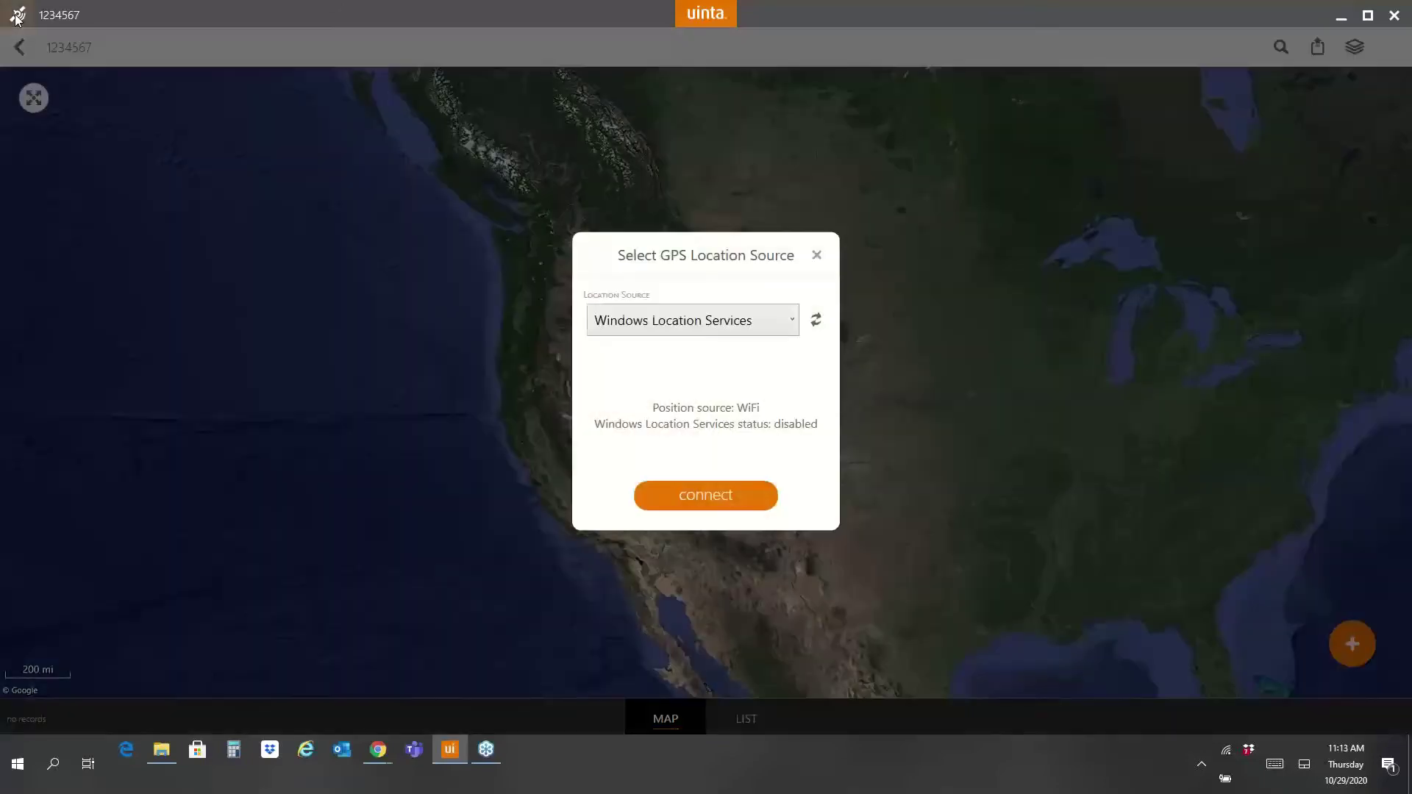
left_click(781, 321)
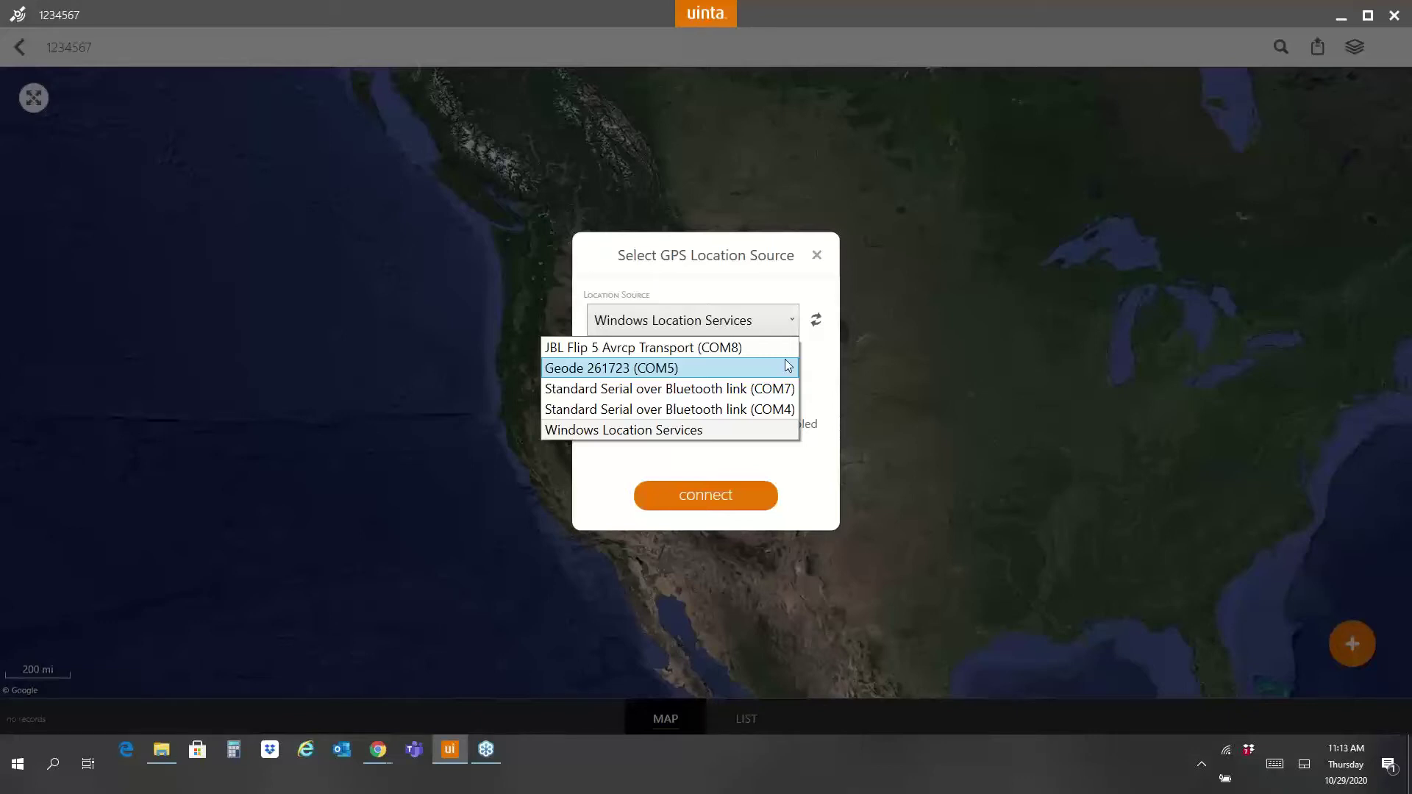
left_click(736, 431)
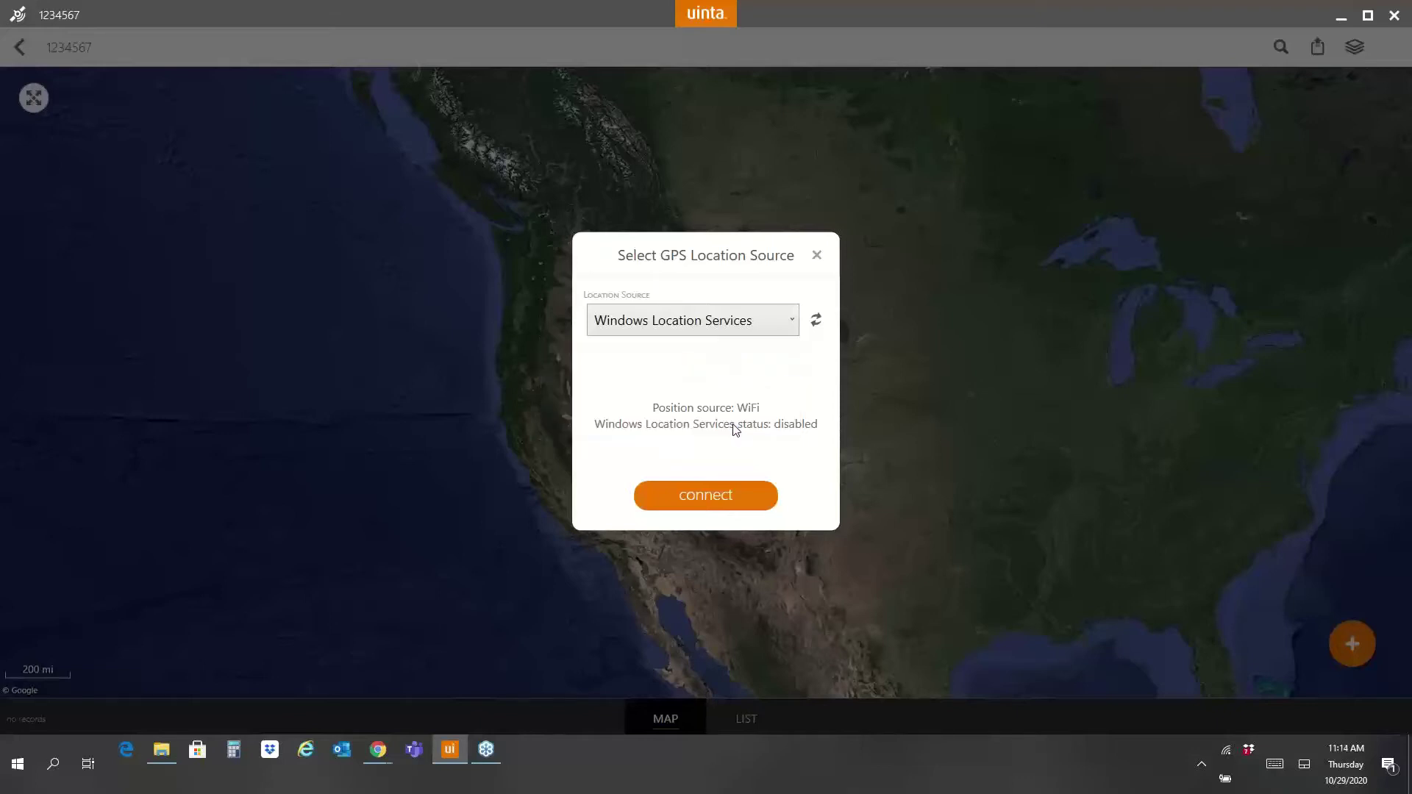
left_click(727, 503)
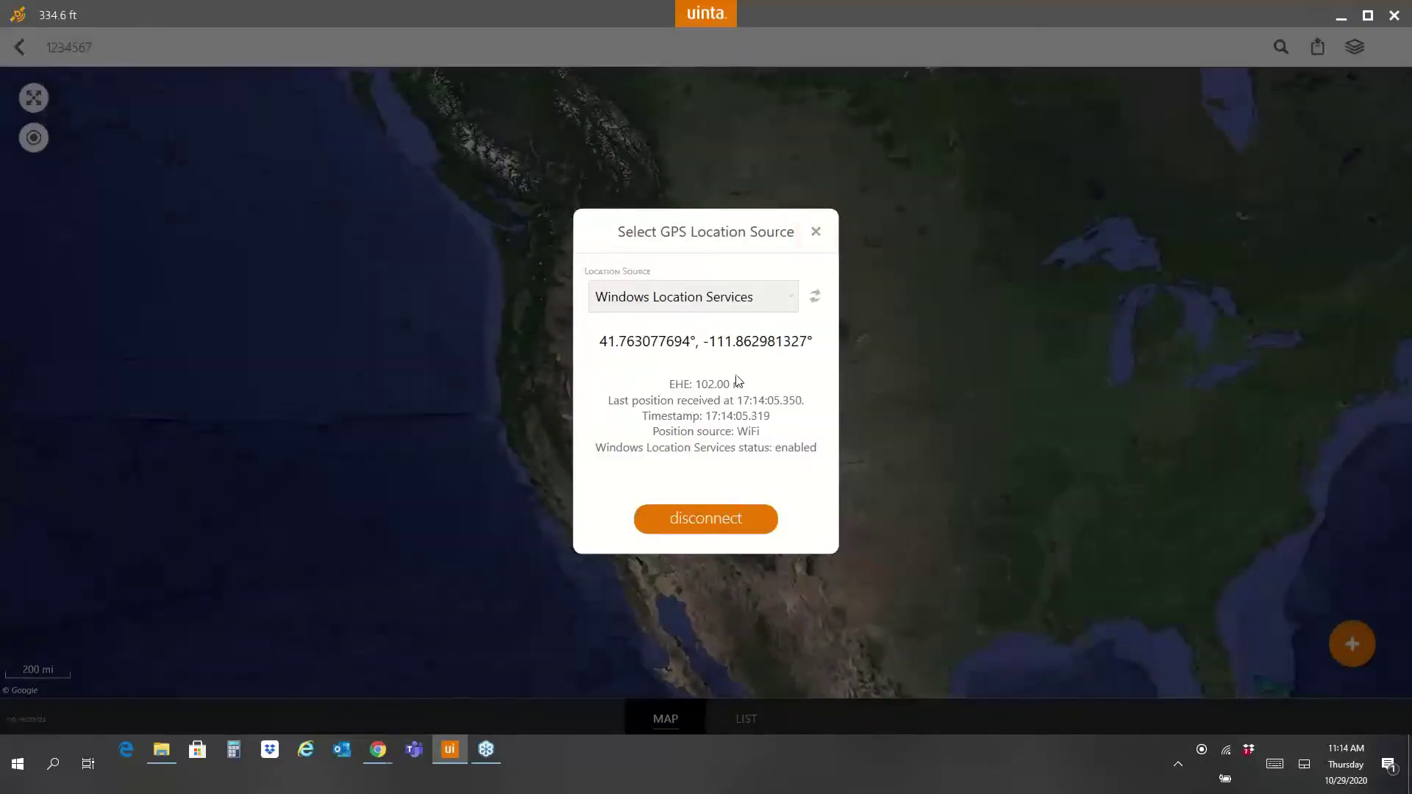
left_click(817, 232)
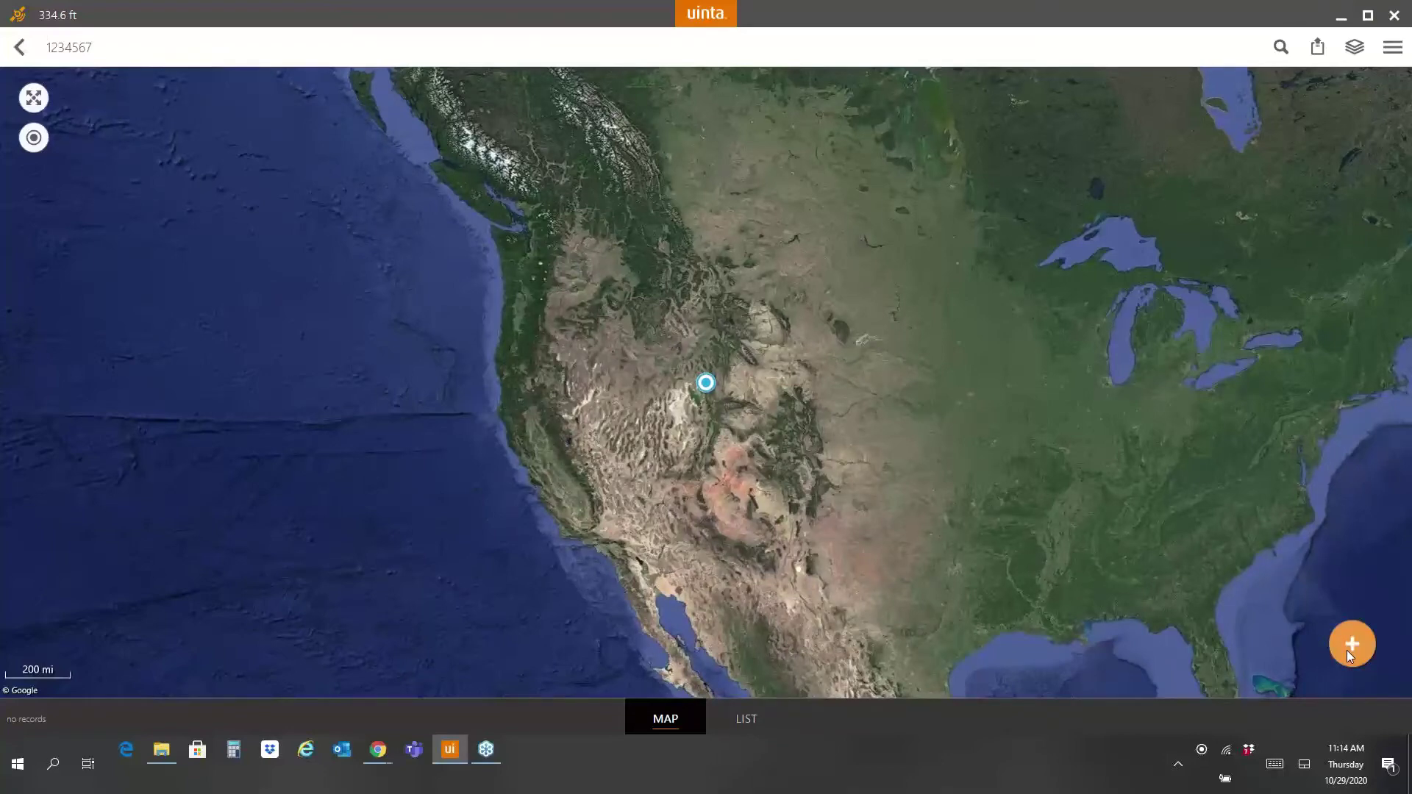
left_click(33, 146)
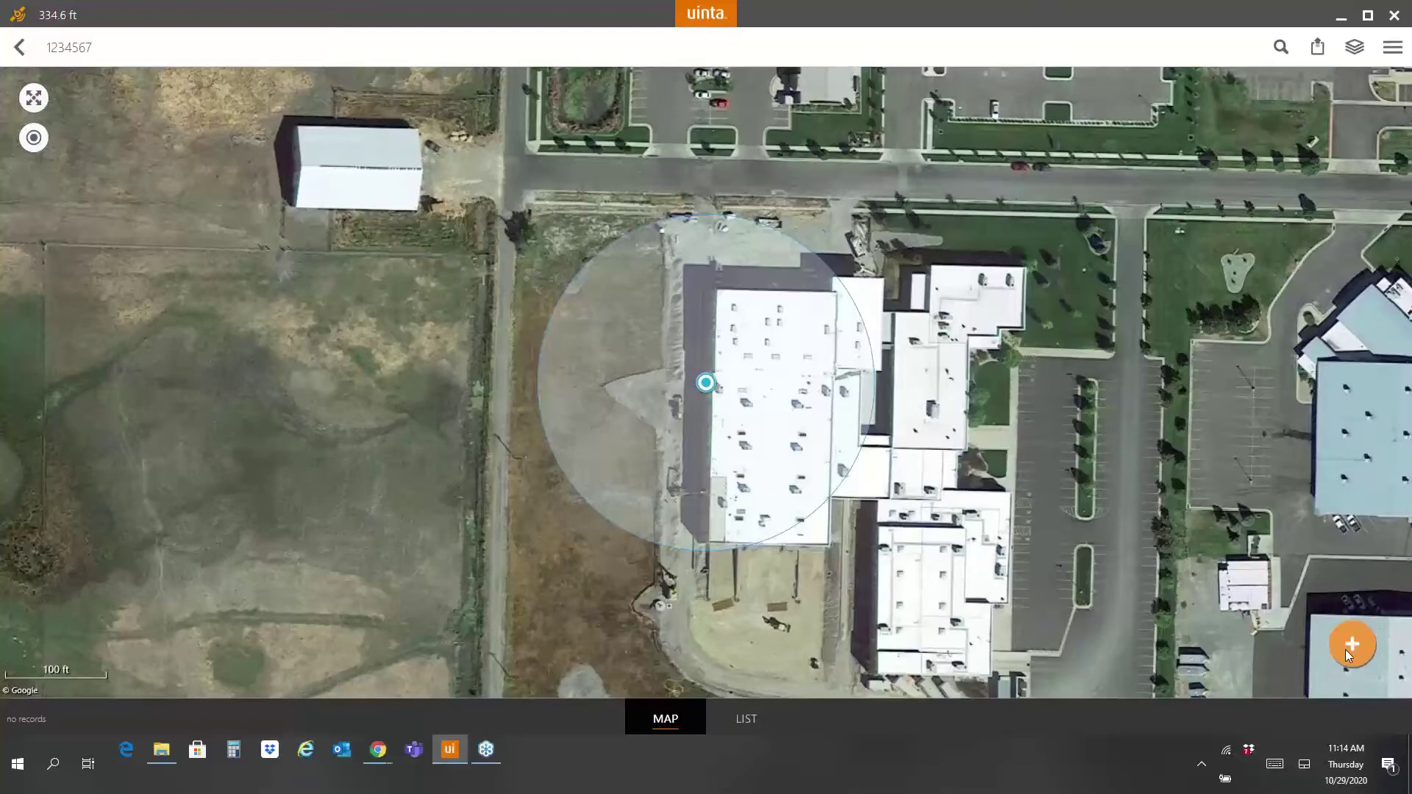
Step: Examine the record types available for new records under Areas and Irrigation Lines
left_click(1350, 647)
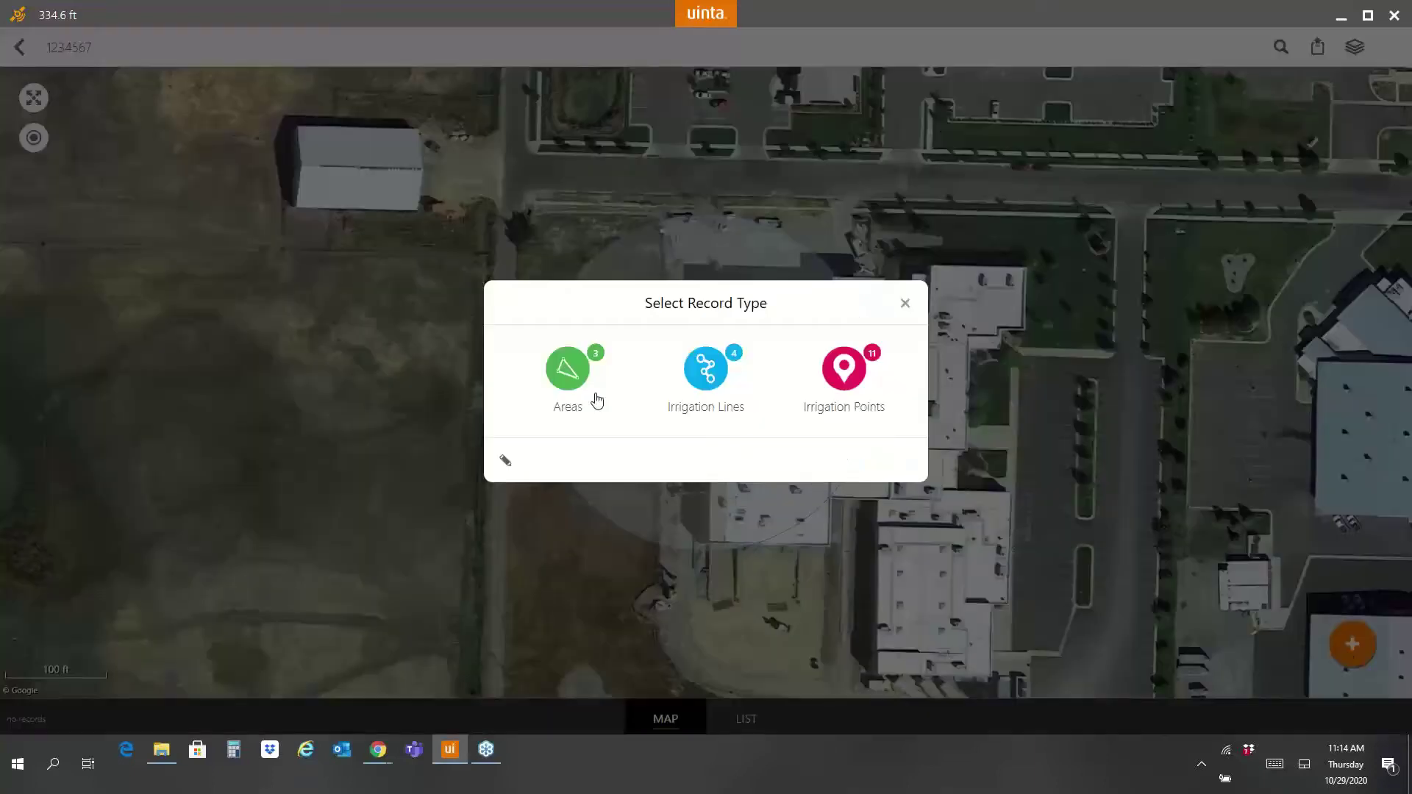
left_click(580, 376)
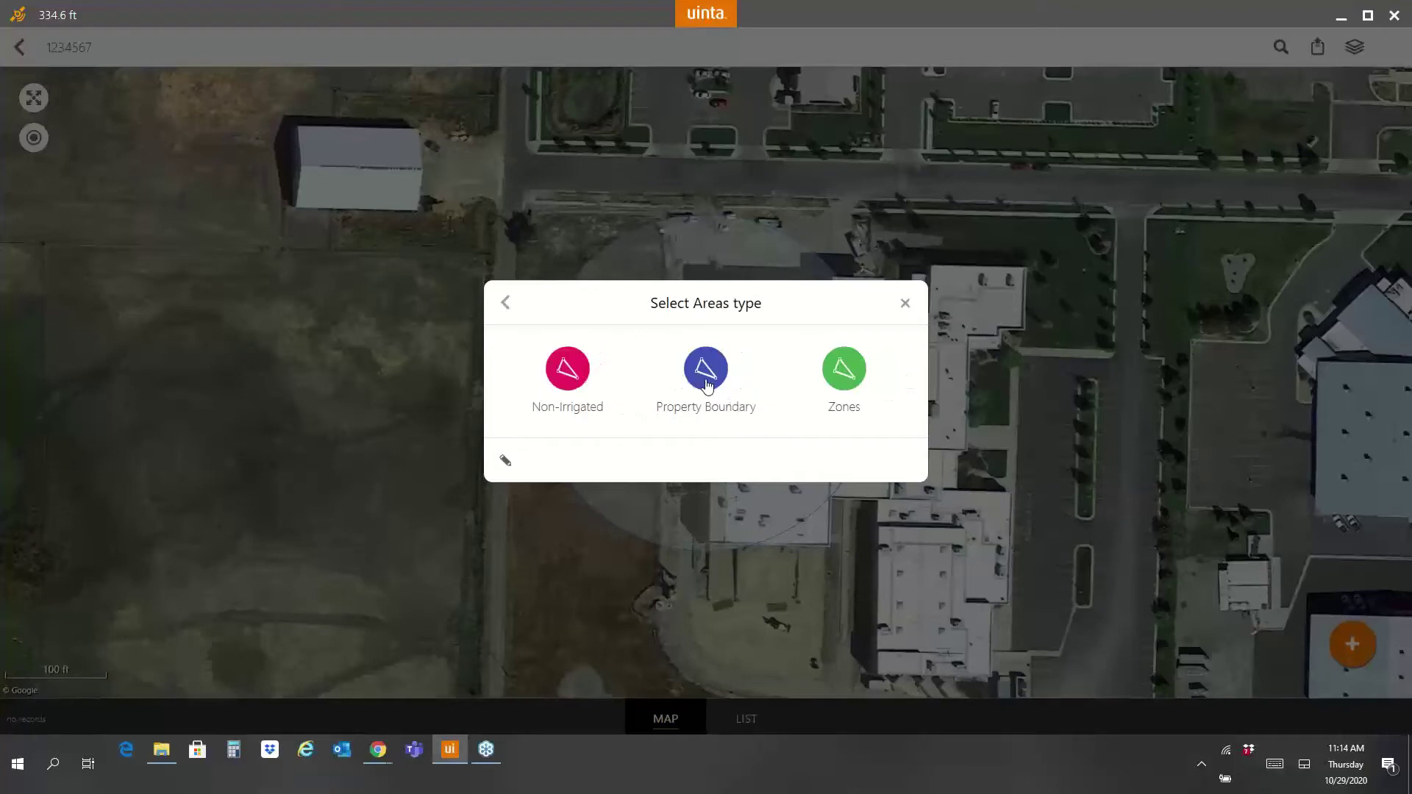
left_click(515, 315)
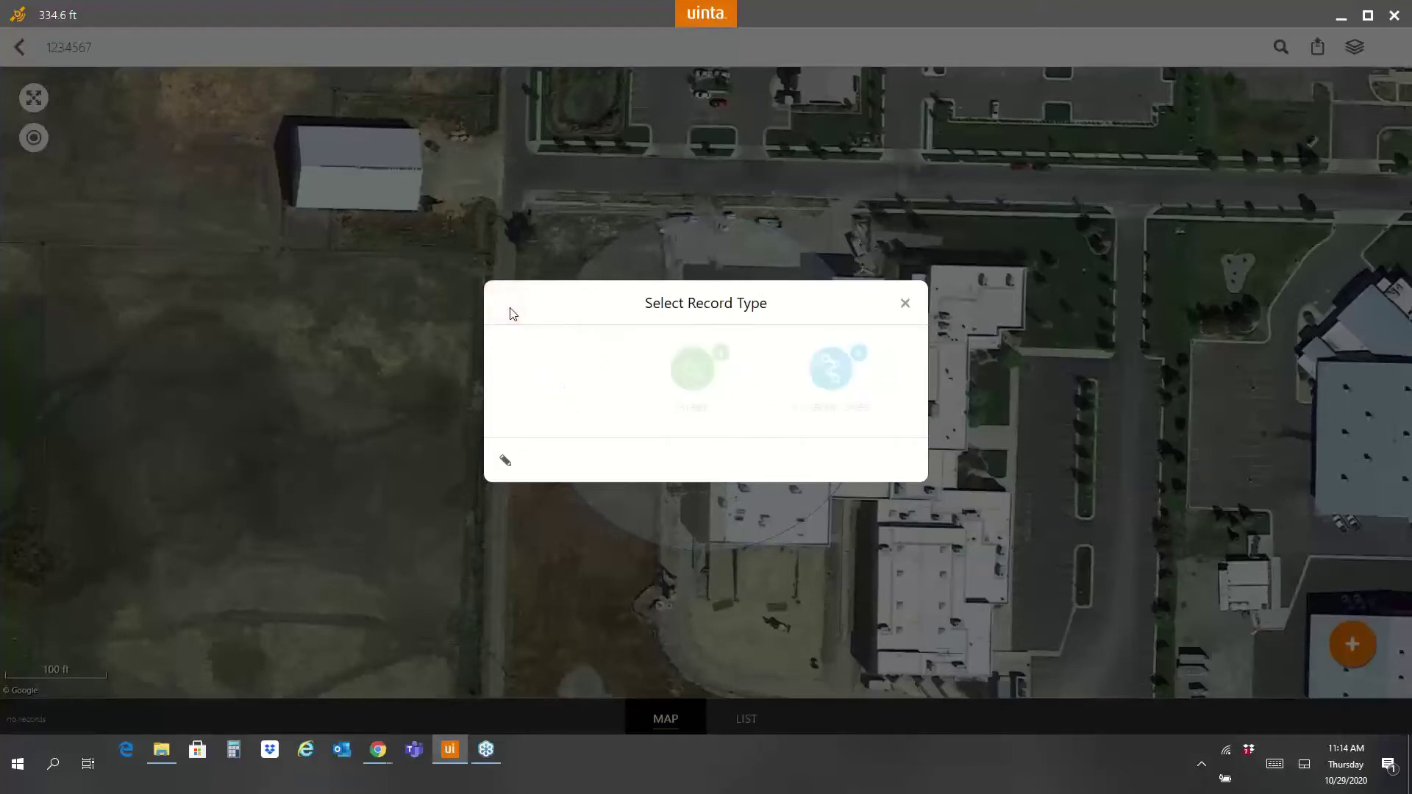
left_click(707, 370)
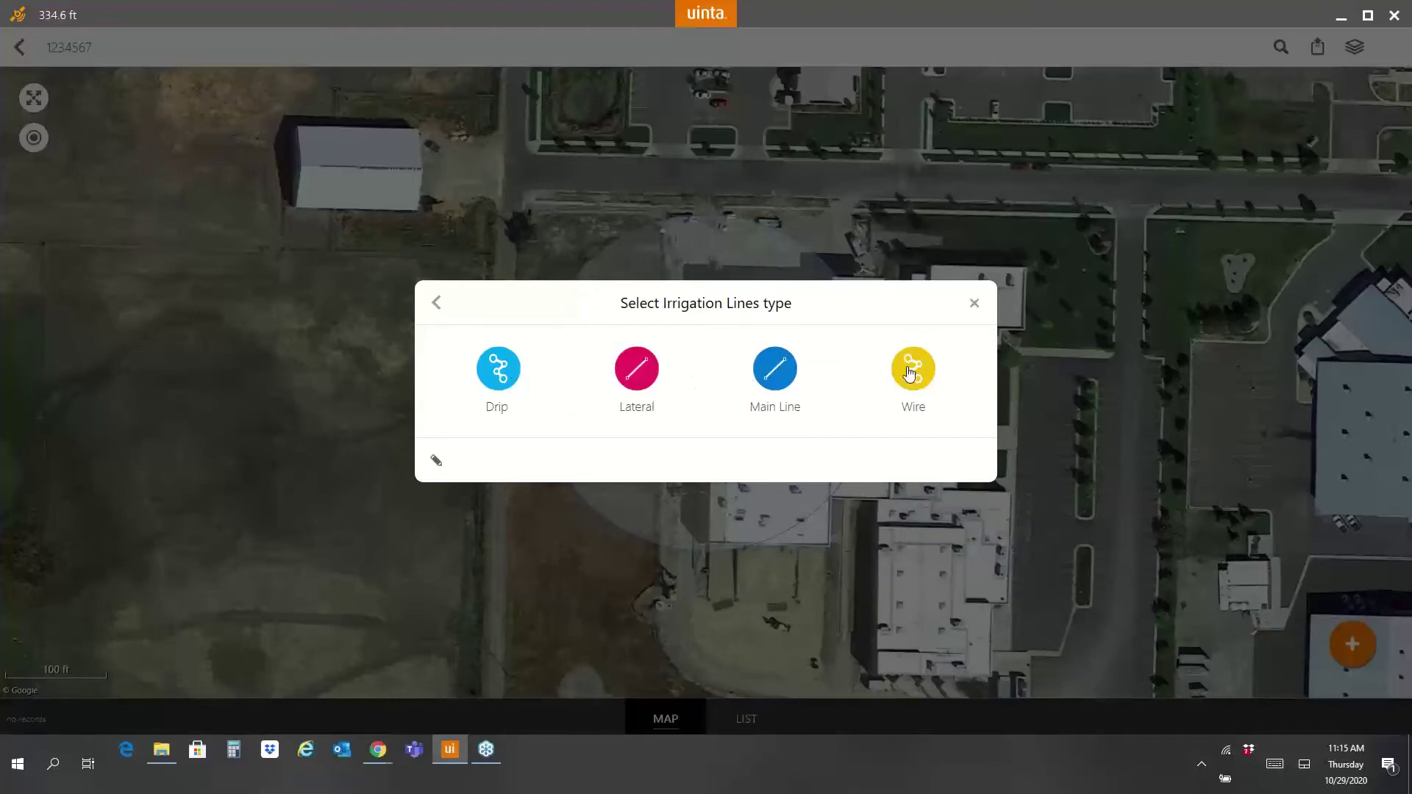
left_click(438, 304)
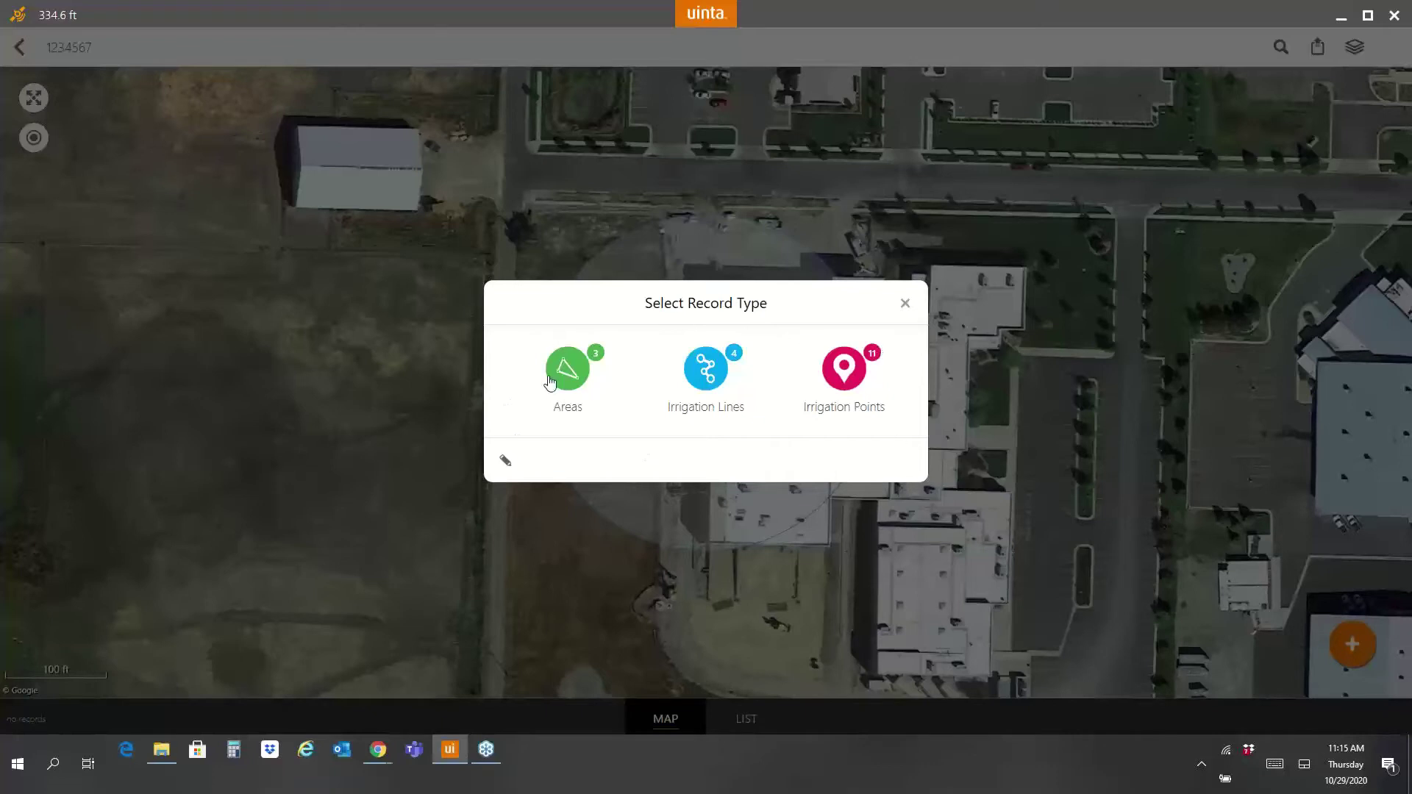
Step: Start a new Controller record from the irrigation points and update its location from the GPS position
left_click(852, 380)
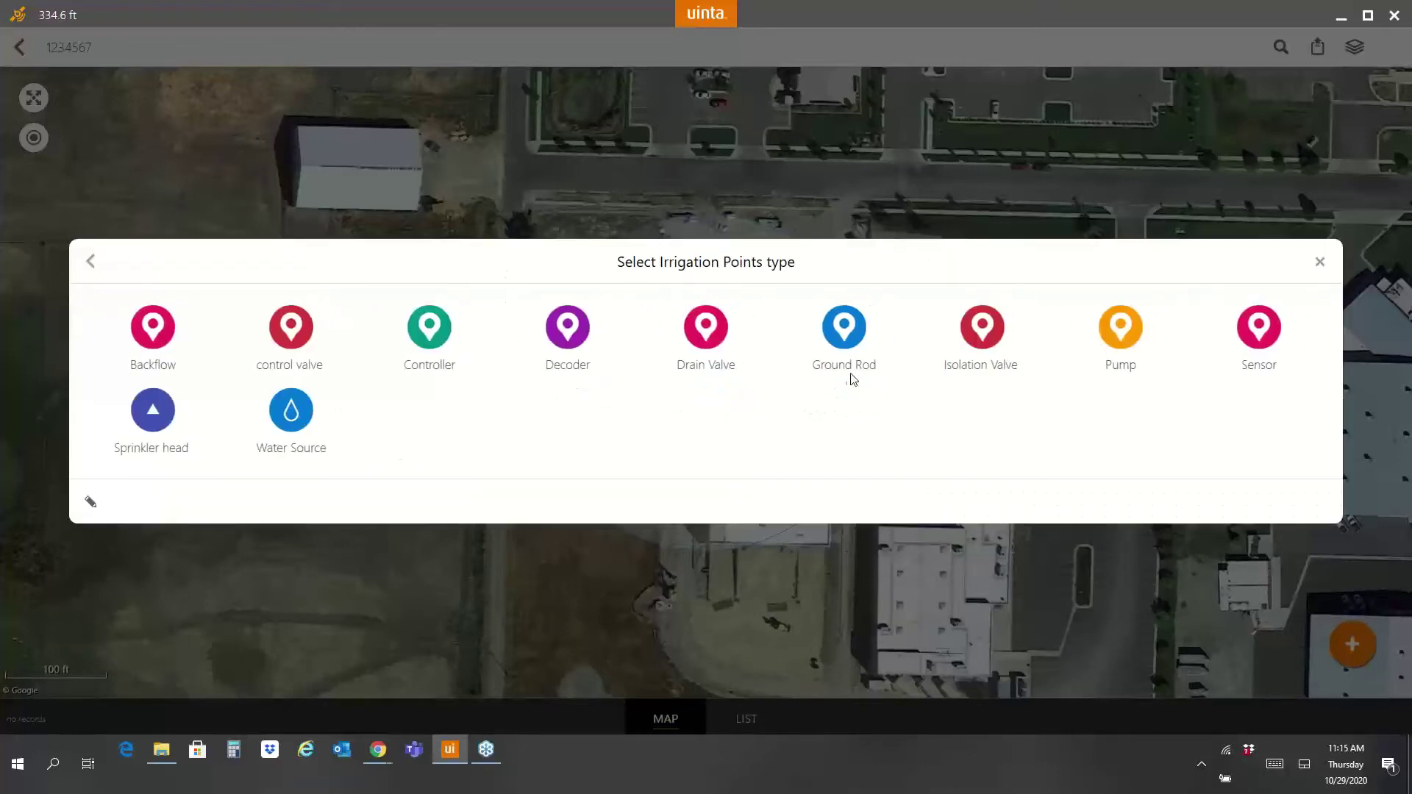
left_click(431, 331)
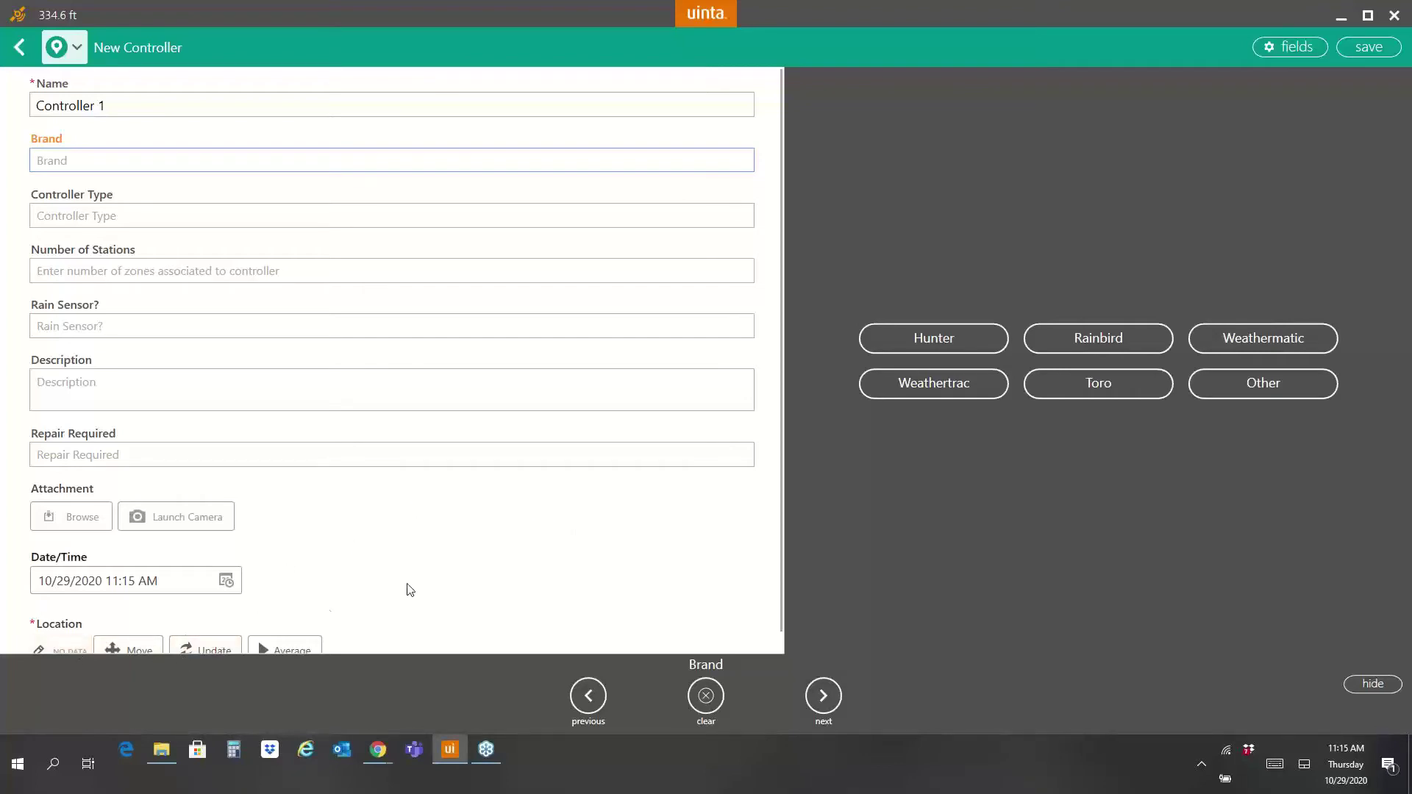
left_click(209, 647)
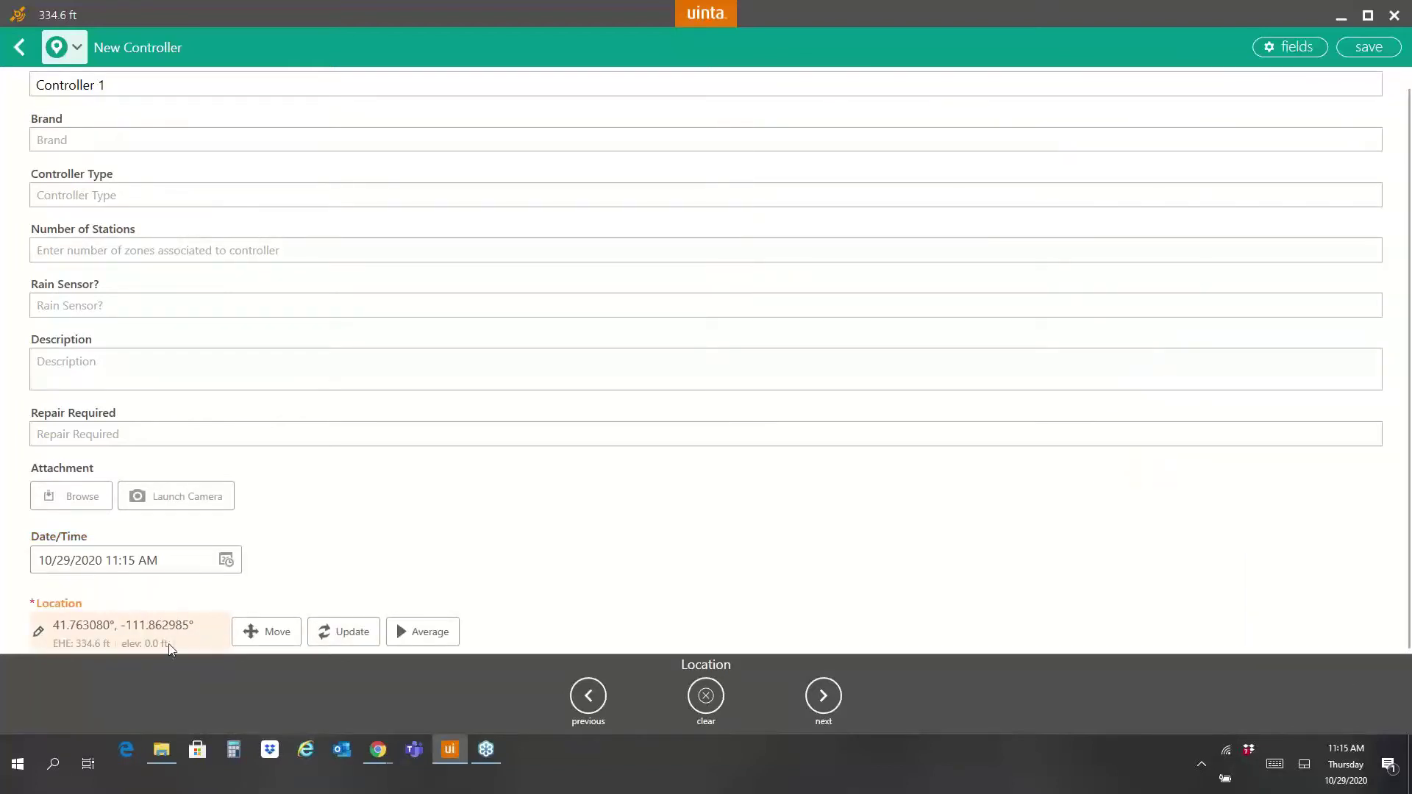
Step: Set the controller's brand to Rainbird, type to 2-wire, number of stations to 5, rain sensor to No and repair required to No
left_click(105, 150)
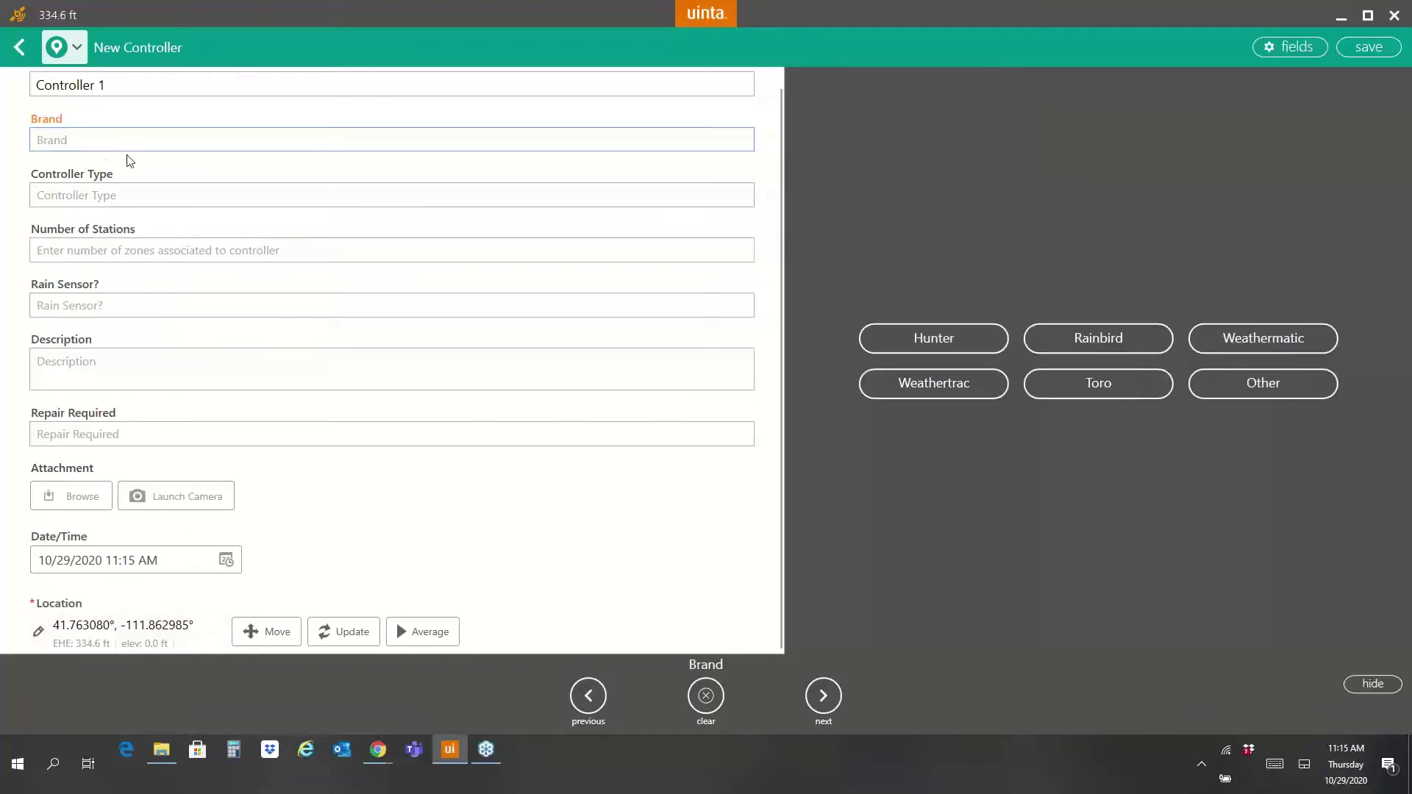
left_click(1075, 352)
left_click(934, 360)
left_click(1070, 330)
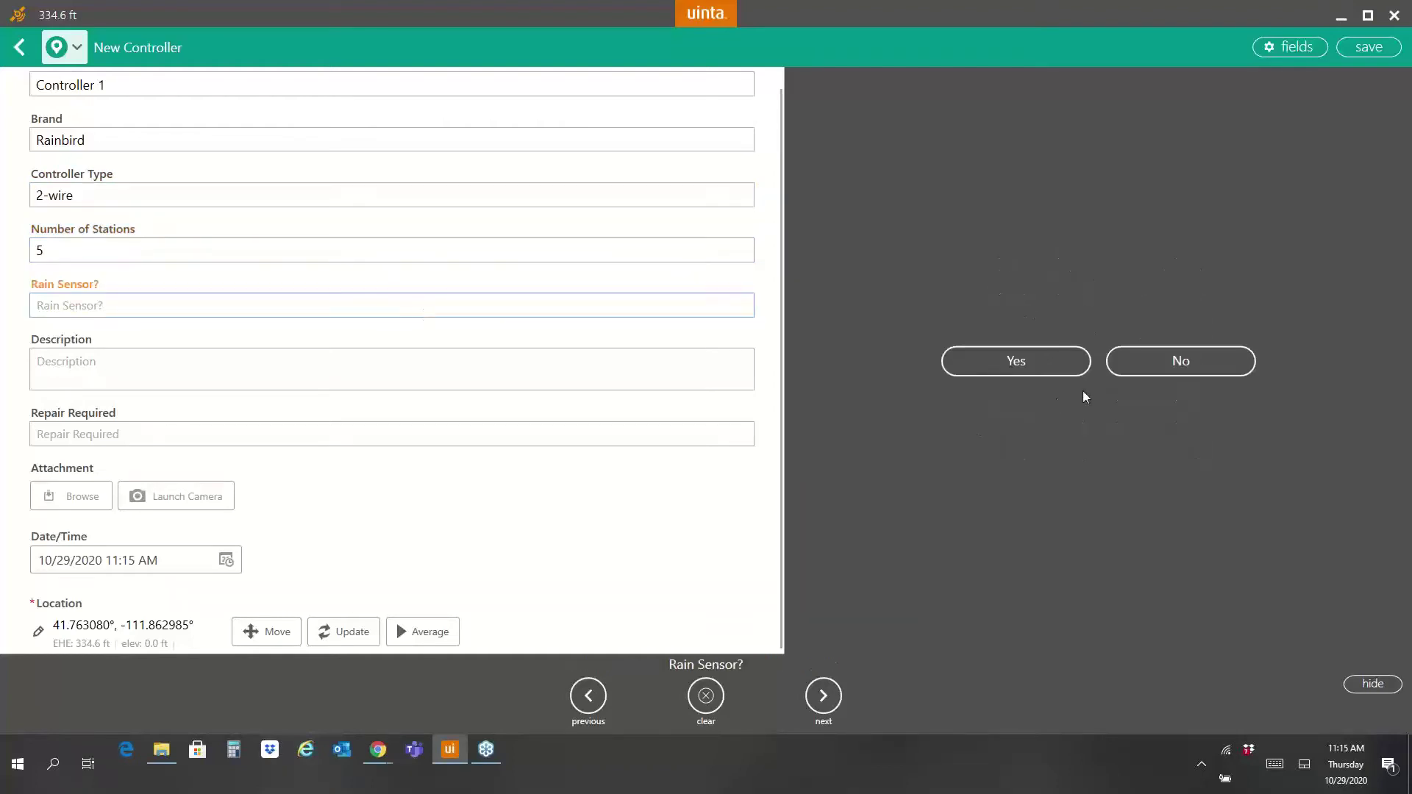
left_click(1110, 362)
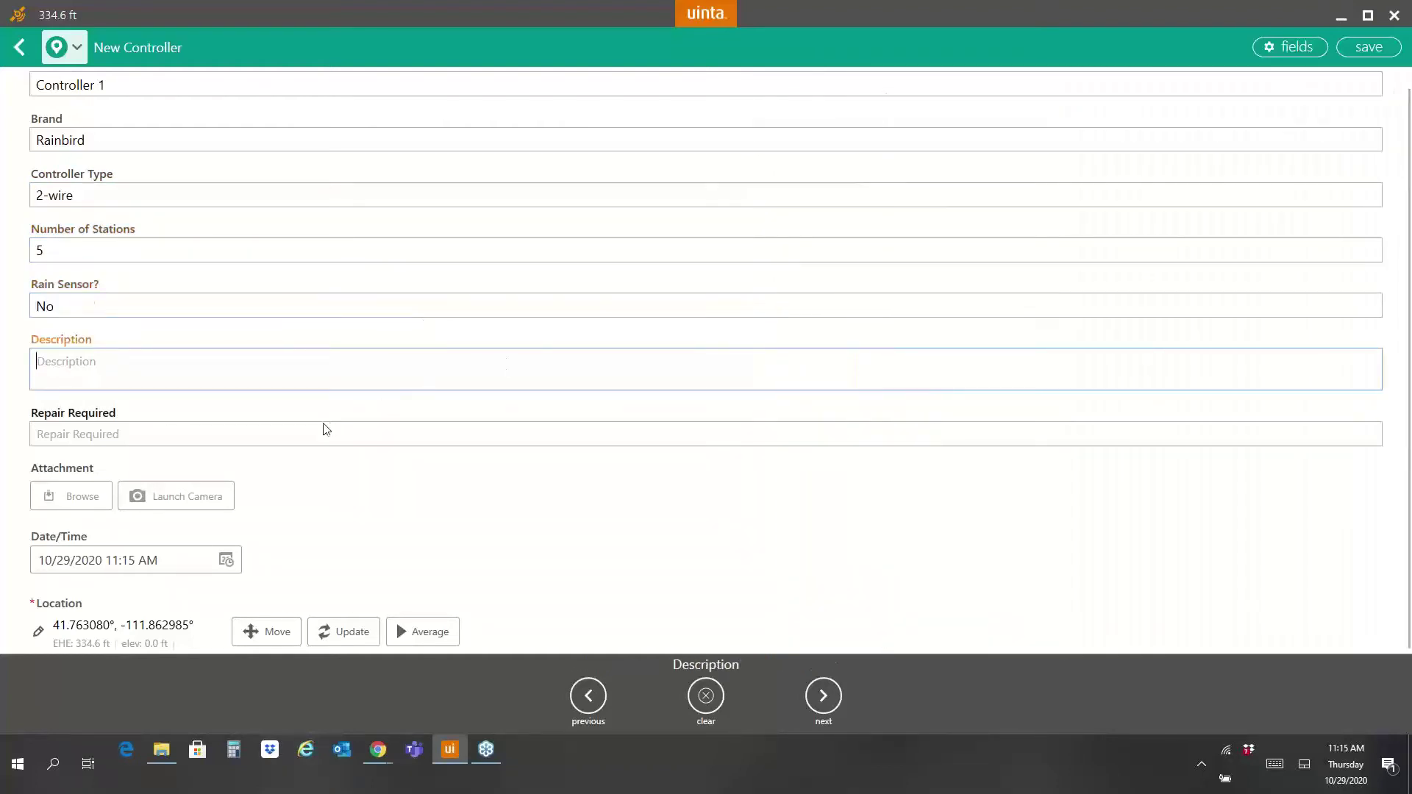
left_click(310, 433)
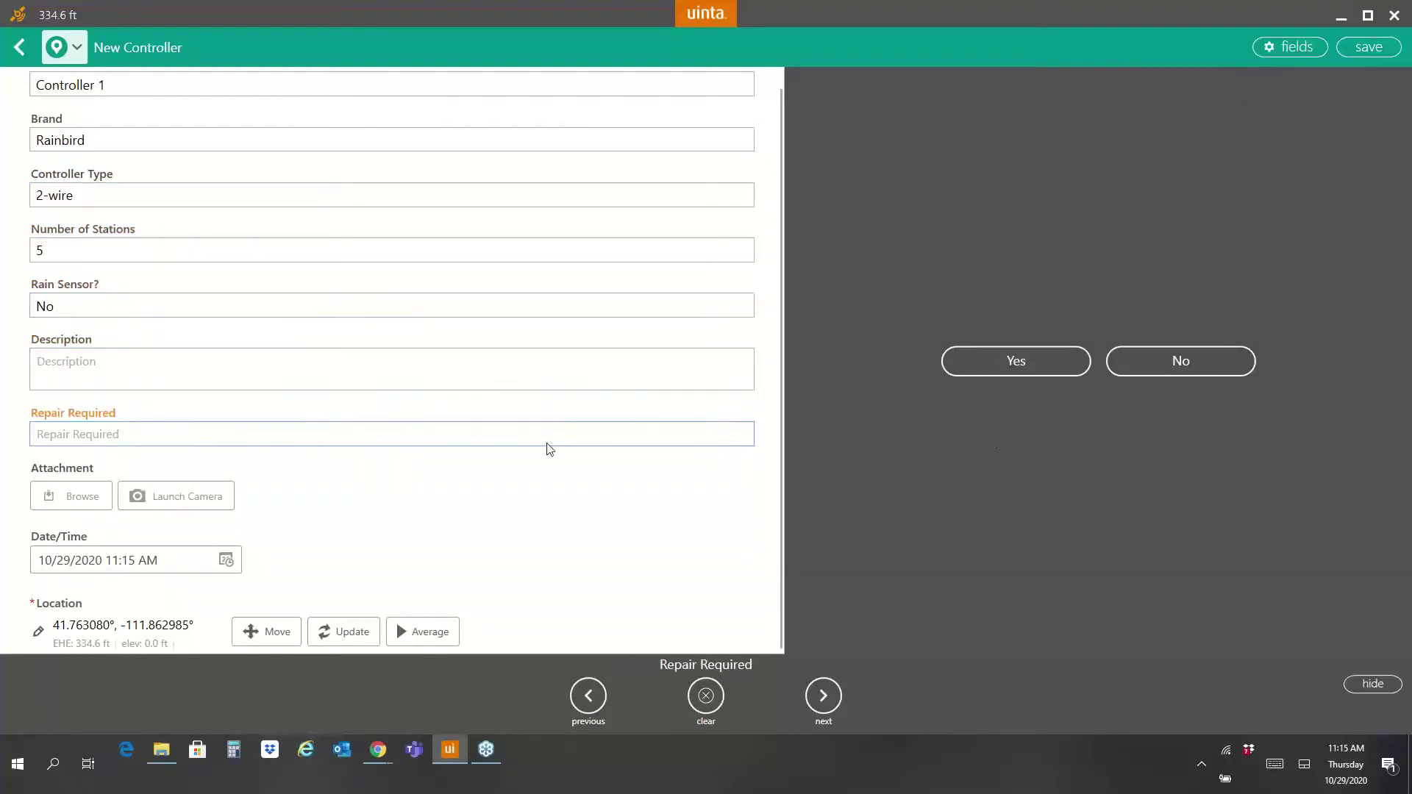
left_click(1137, 371)
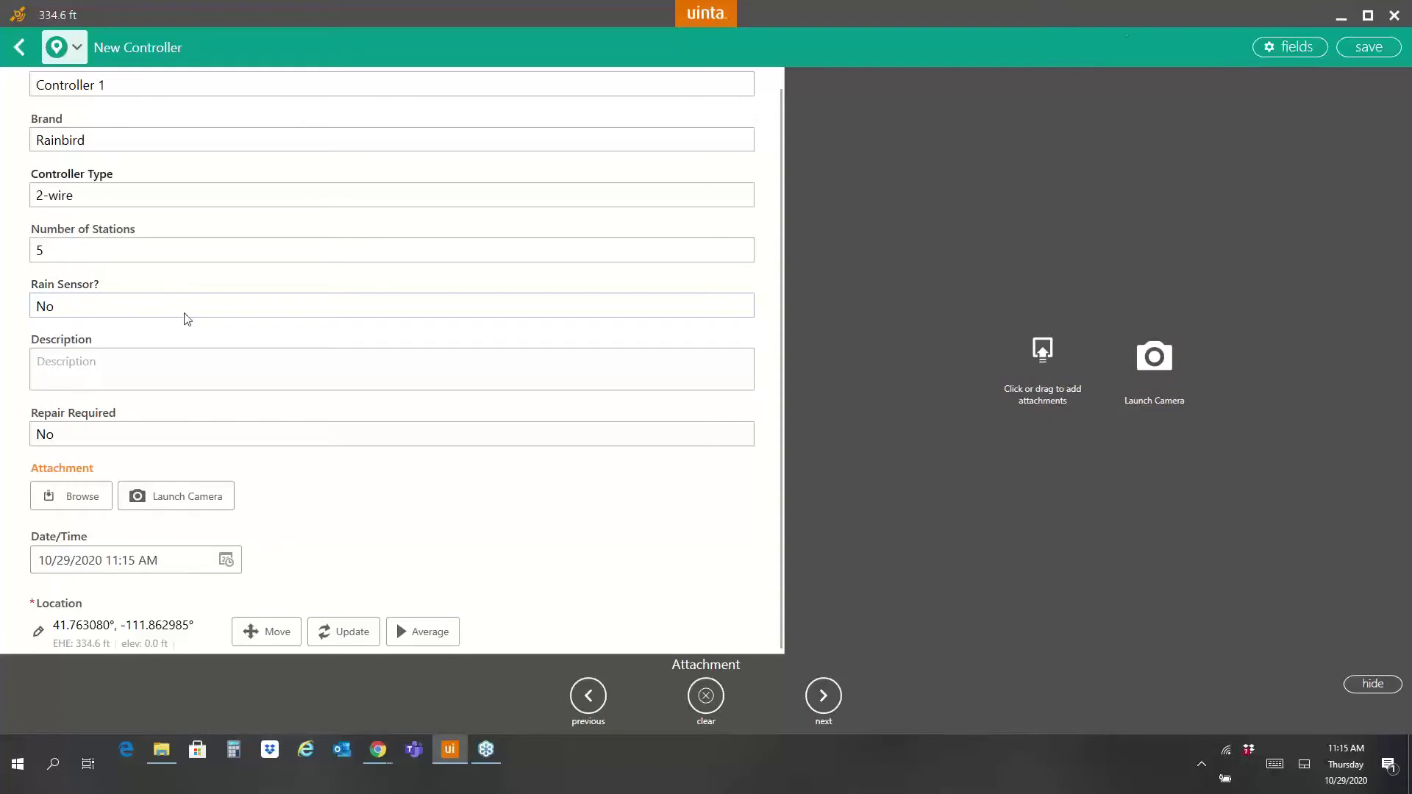
Step: Save the Controller record and review its details from its marker on the map
left_click(1382, 49)
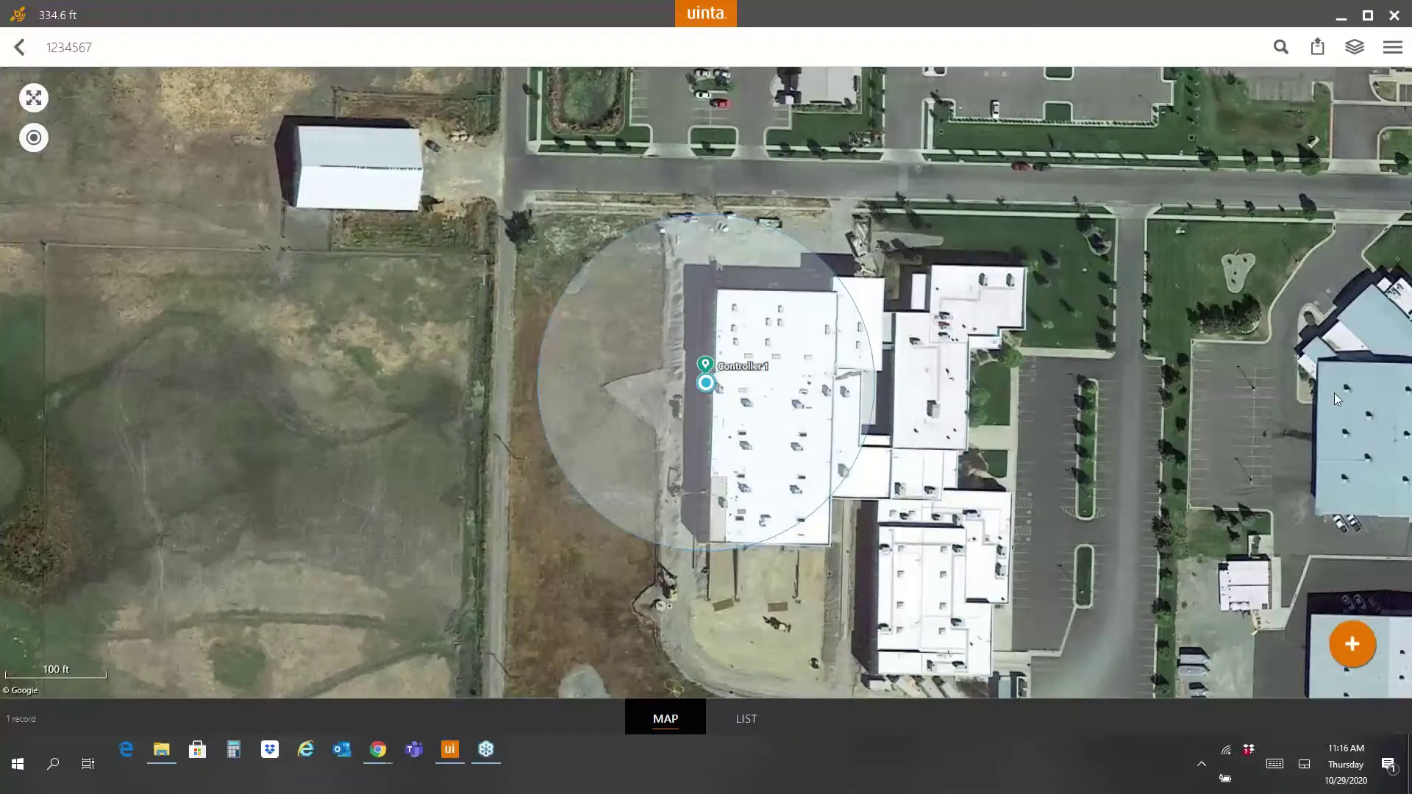
left_click(727, 367)
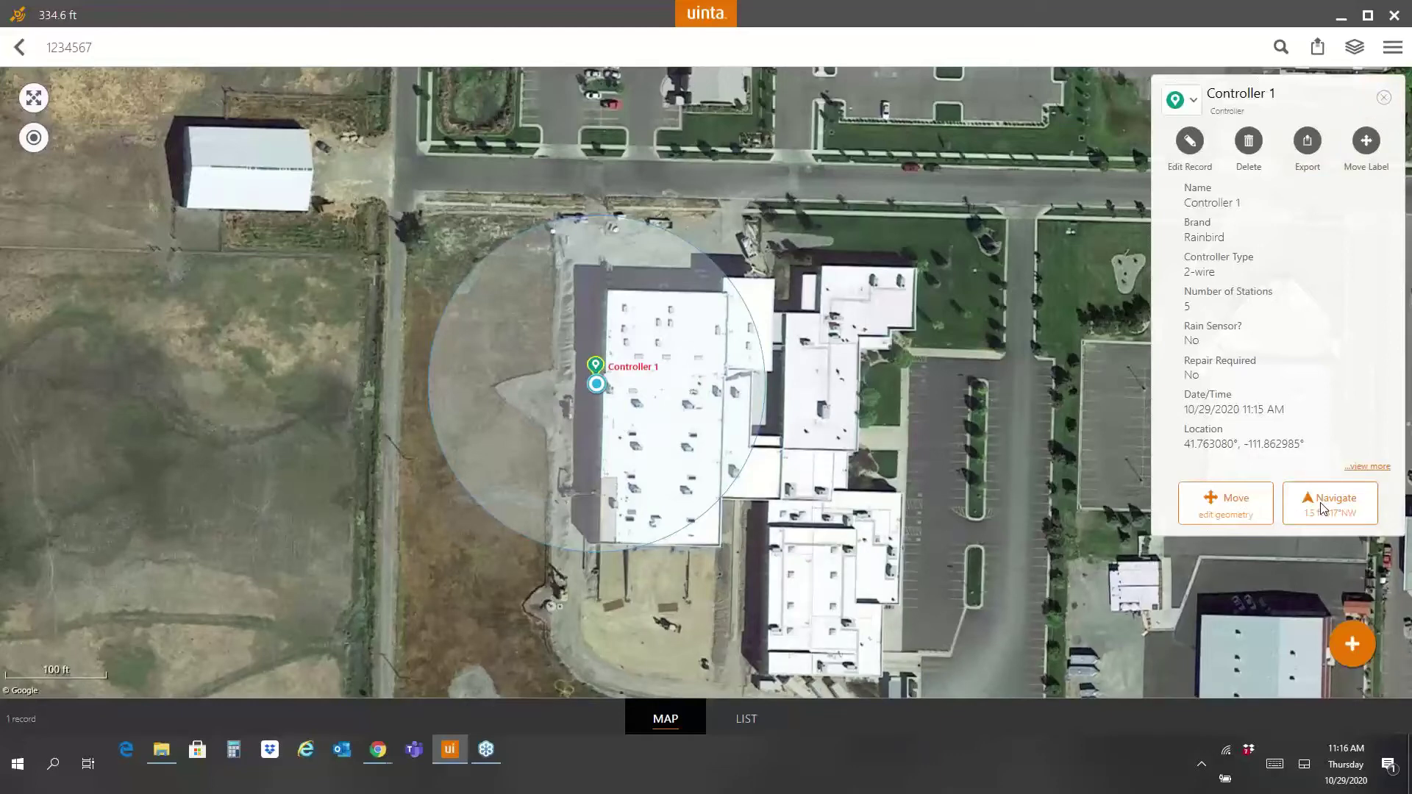
left_click(1383, 98)
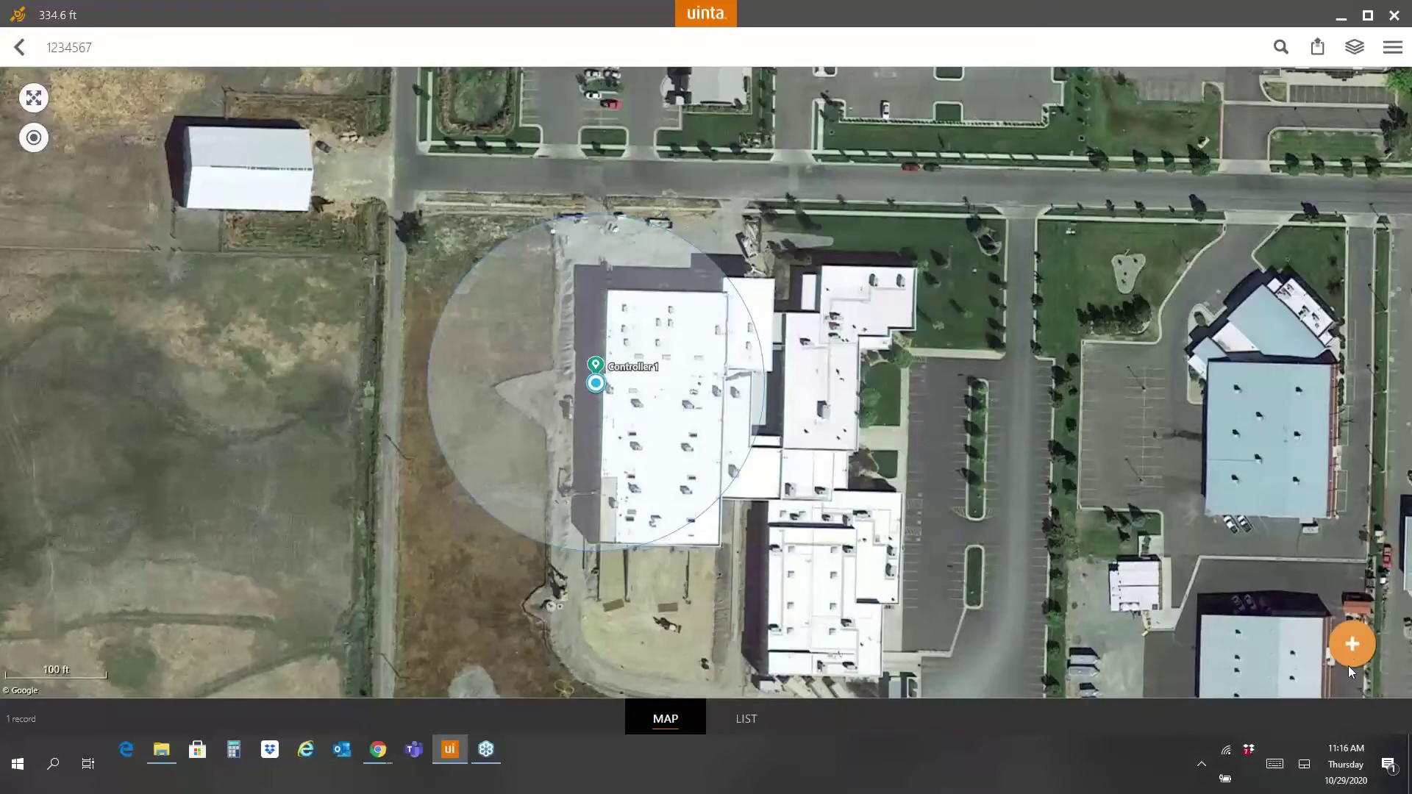
Step: Open the Job 12345 project and start a new Lateral irrigation line with the manual GPS capture method
left_click(20, 47)
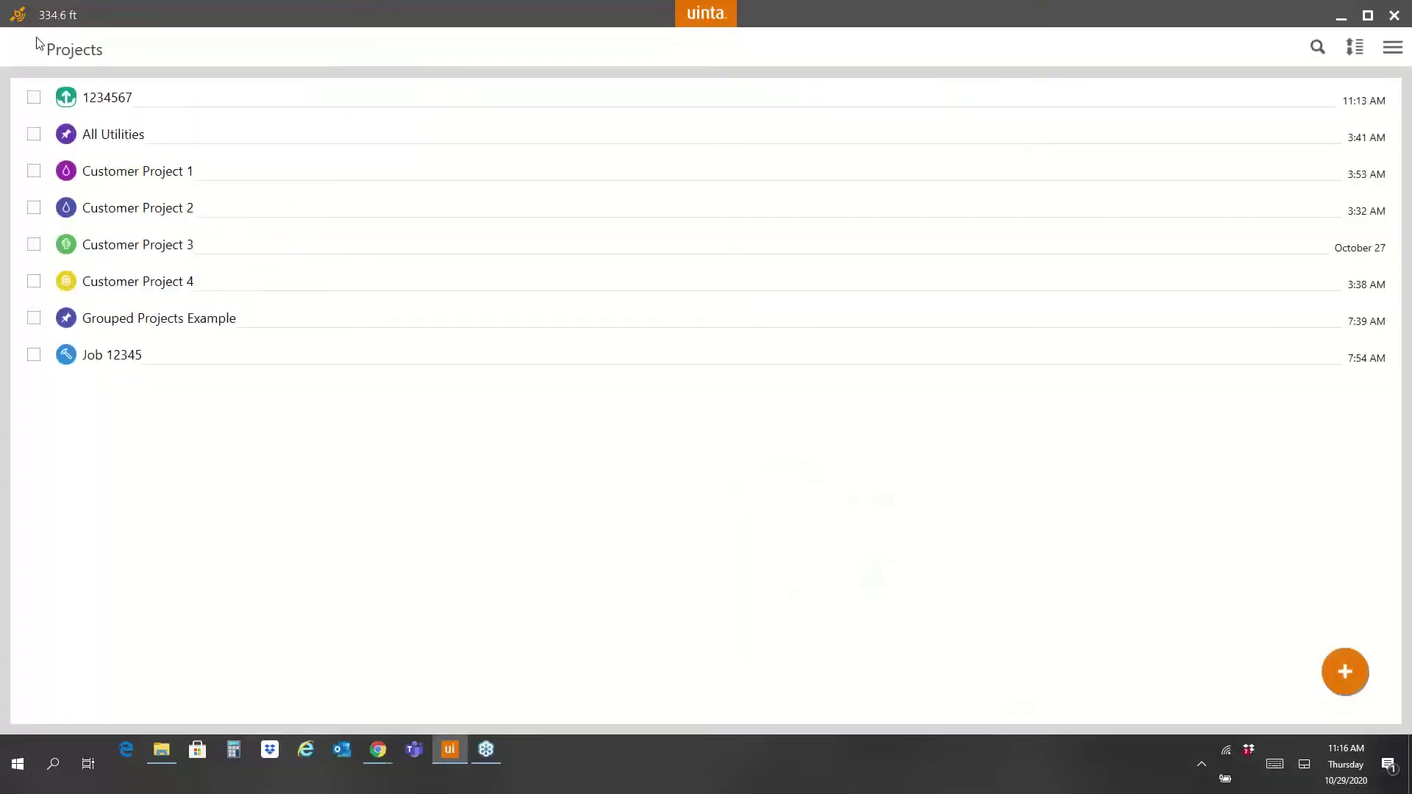
left_click(150, 355)
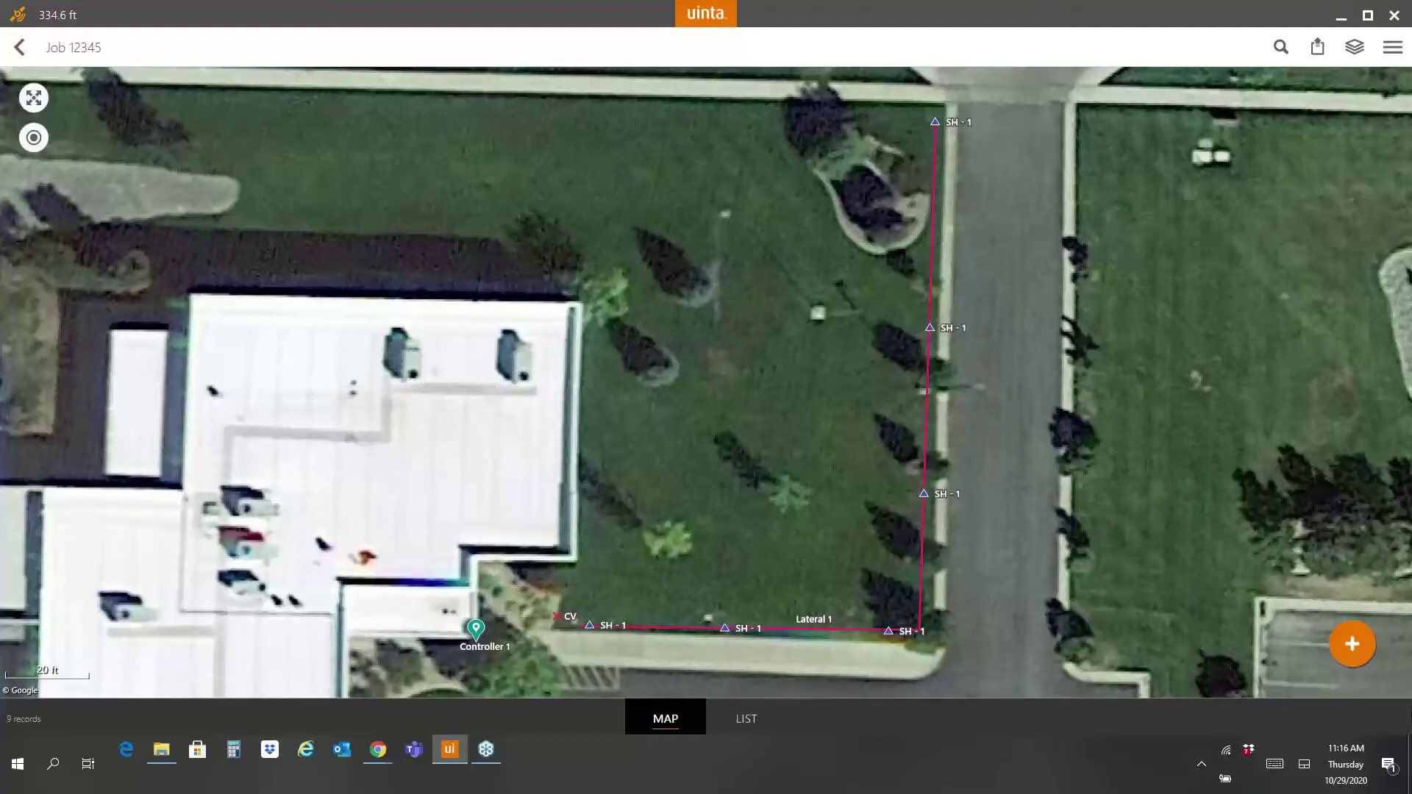
left_click(1358, 642)
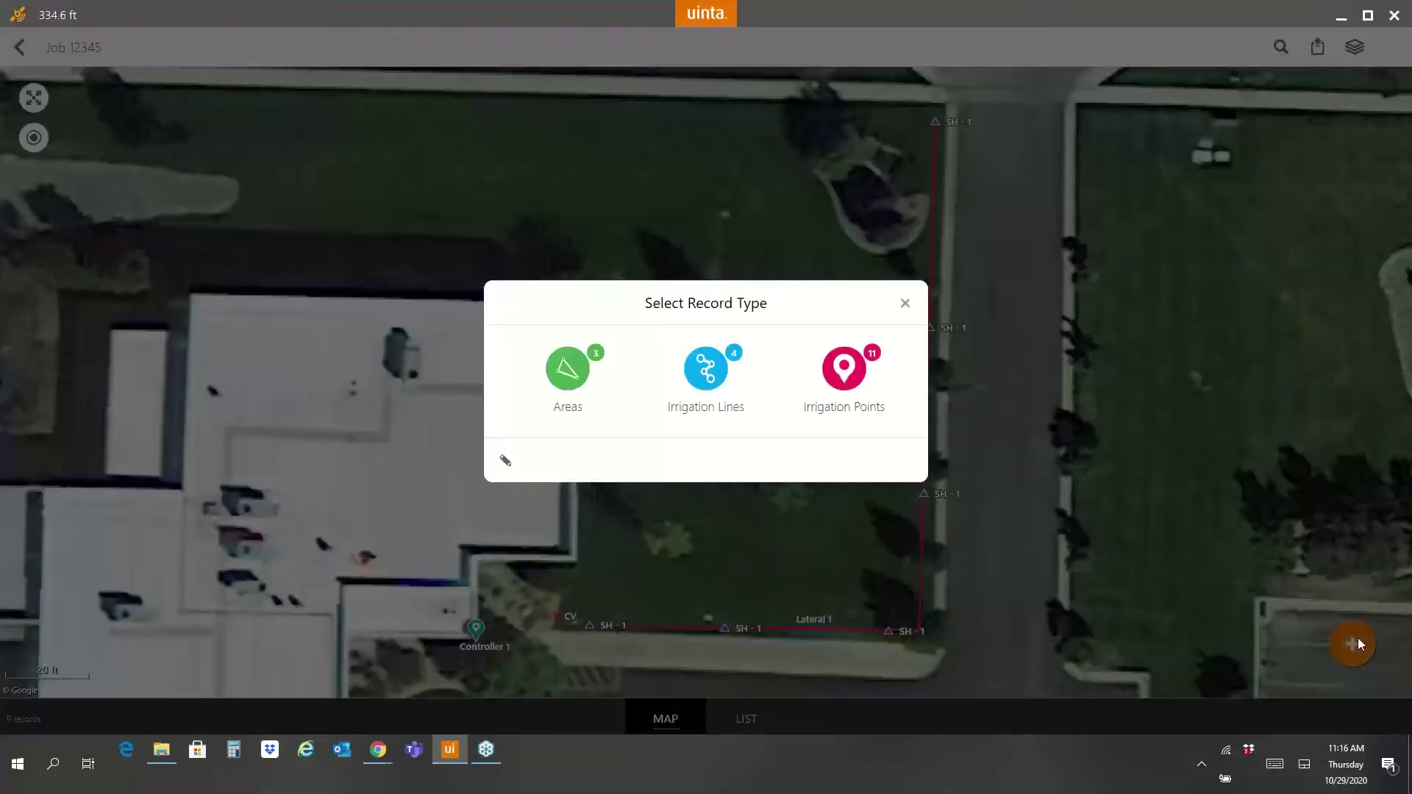
left_click(706, 369)
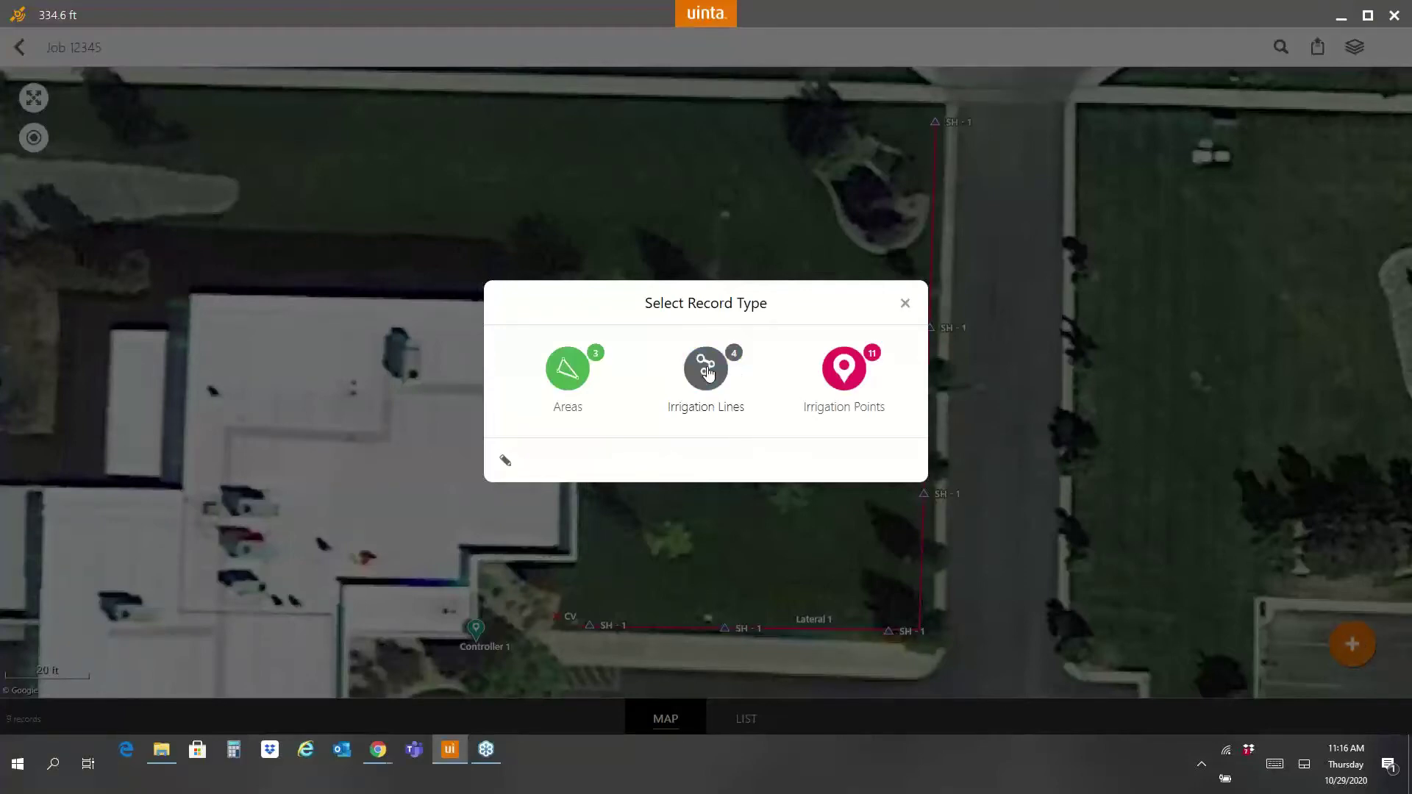
left_click(627, 376)
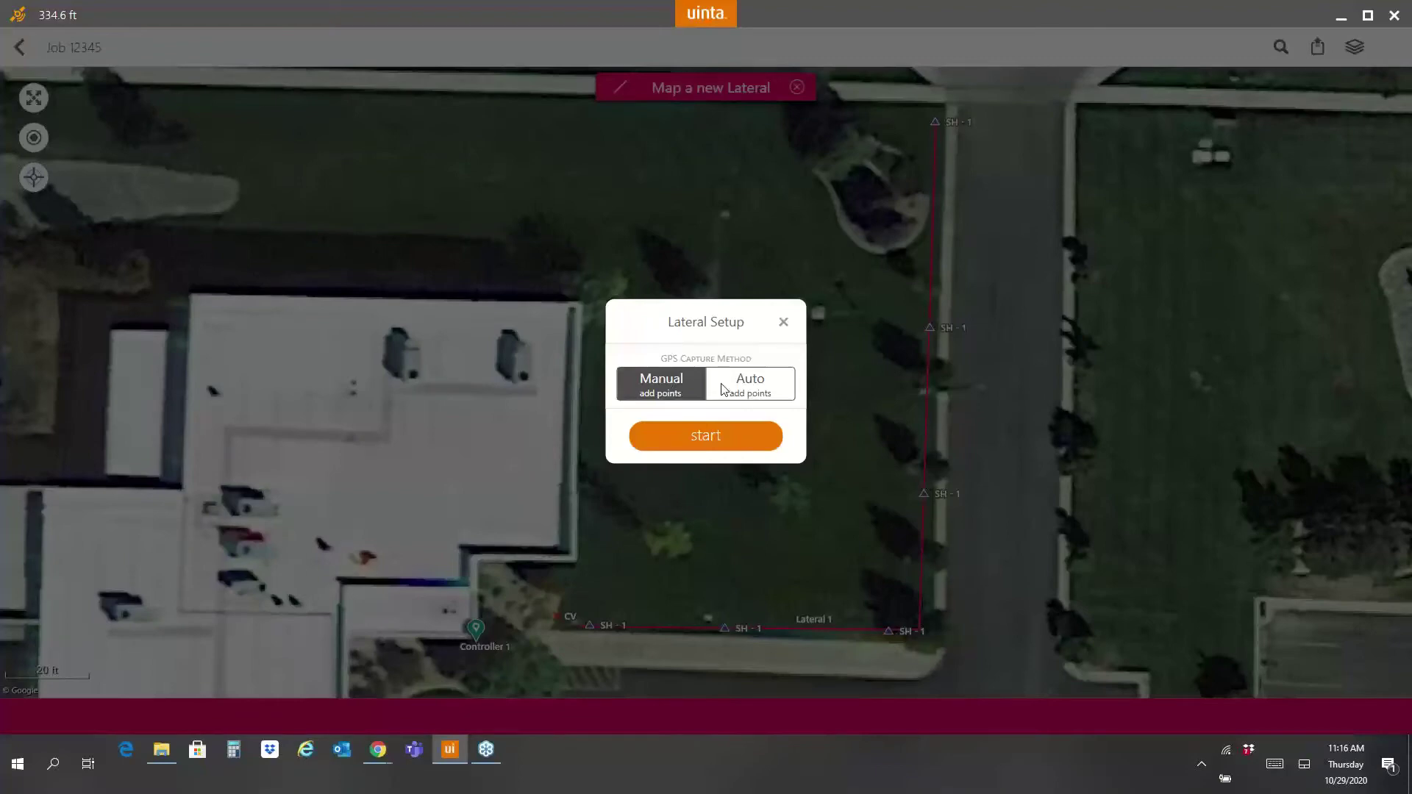
left_click(754, 395)
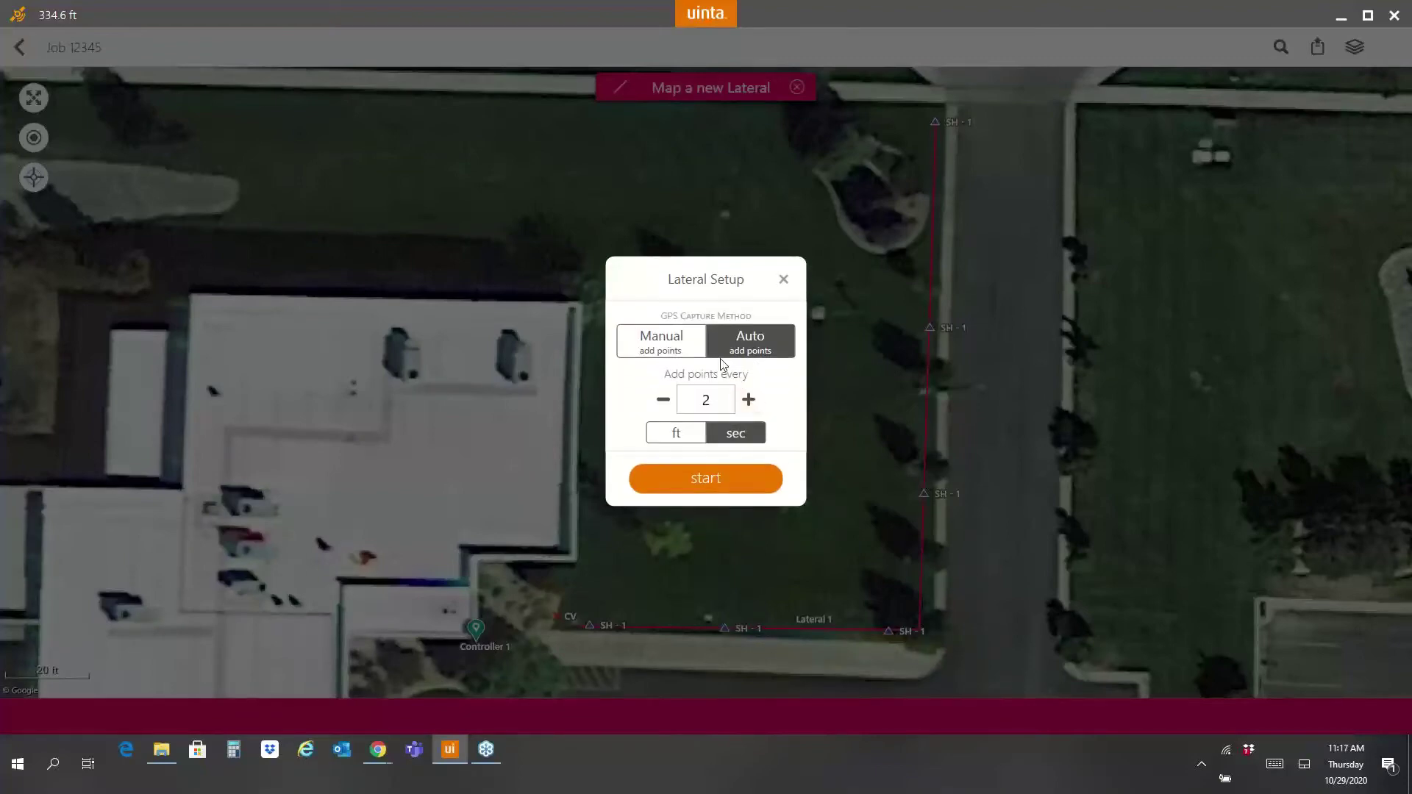
left_click(663, 344)
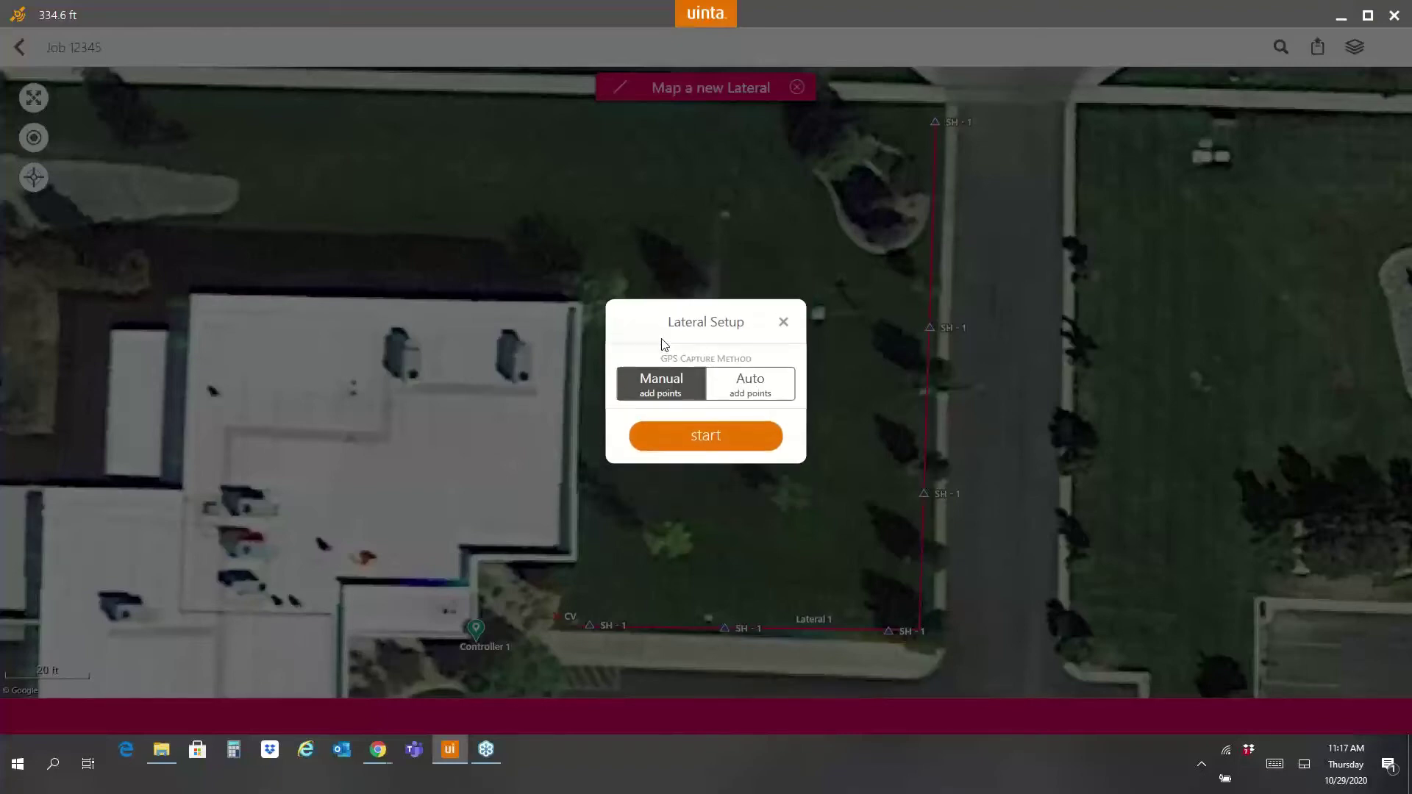
left_click(696, 449)
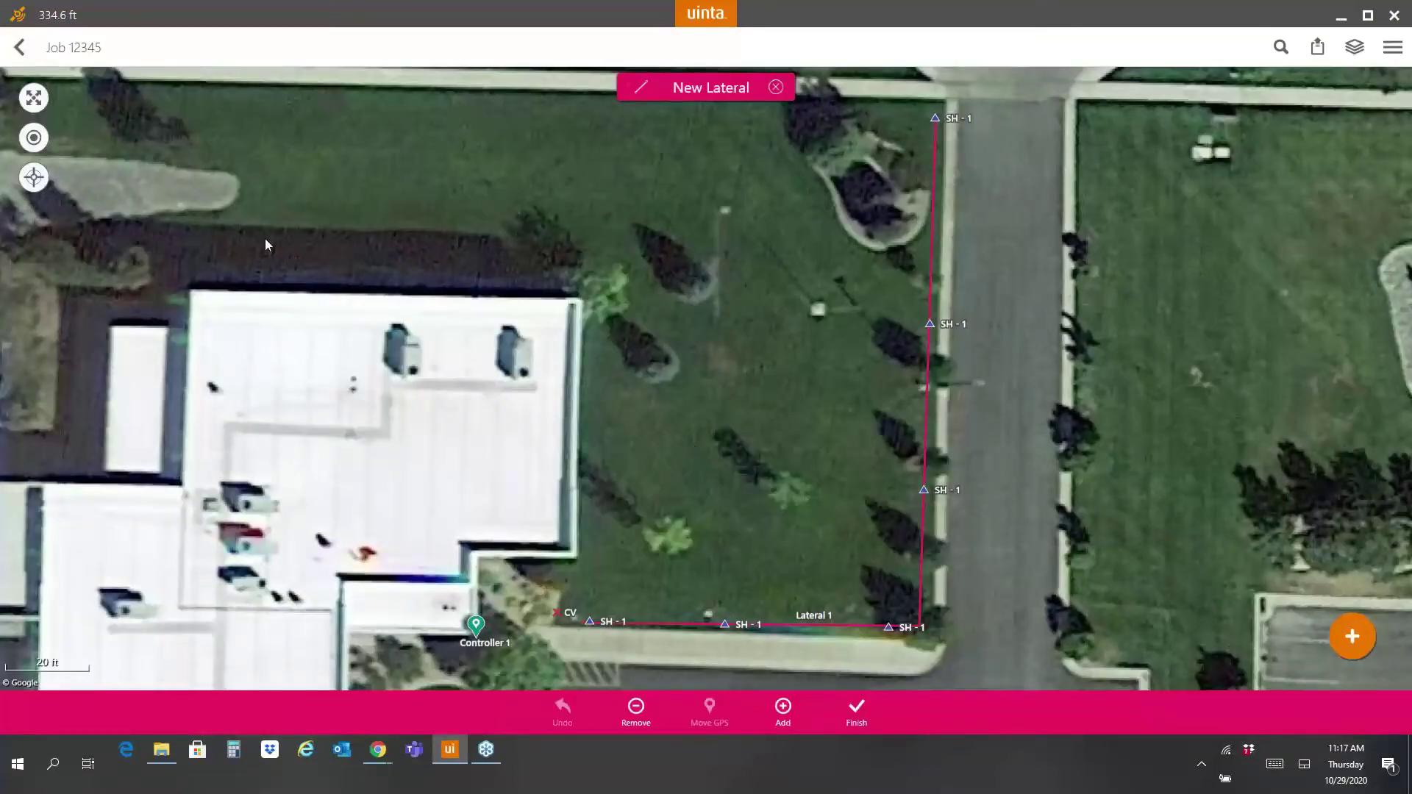
Step: Disconnect the GPS location source so the lateral's points can be captured manually on the map
left_click(35, 137)
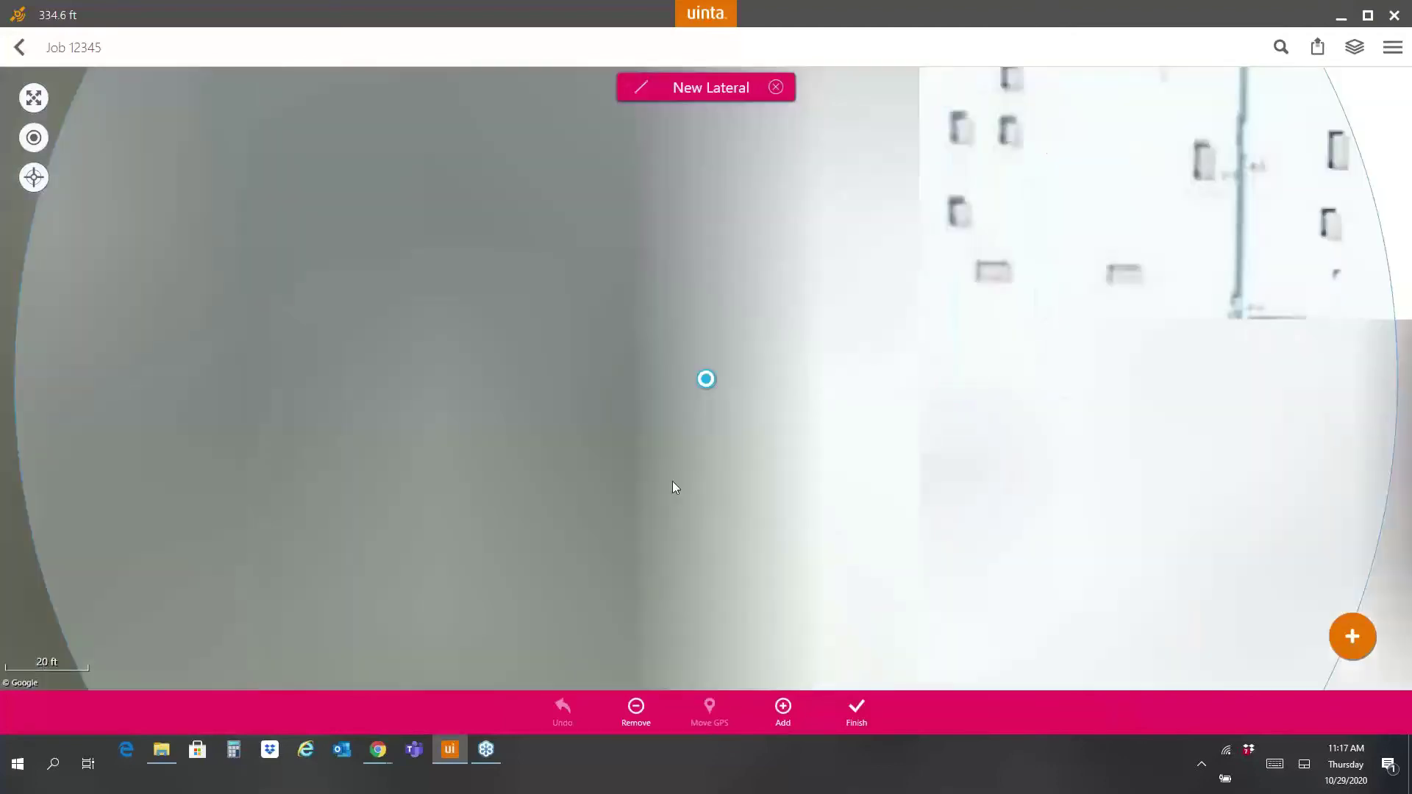
left_click(19, 18)
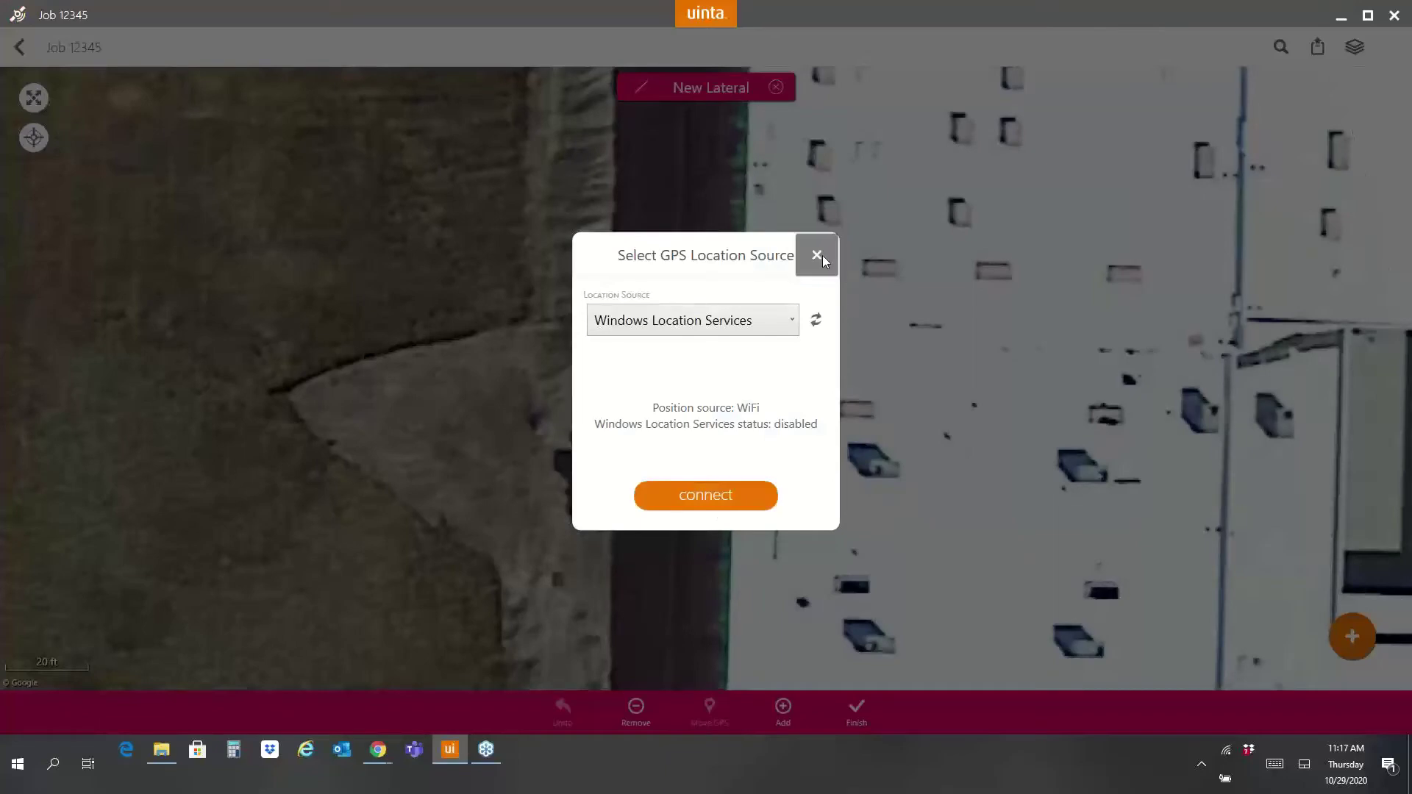
left_click(818, 256)
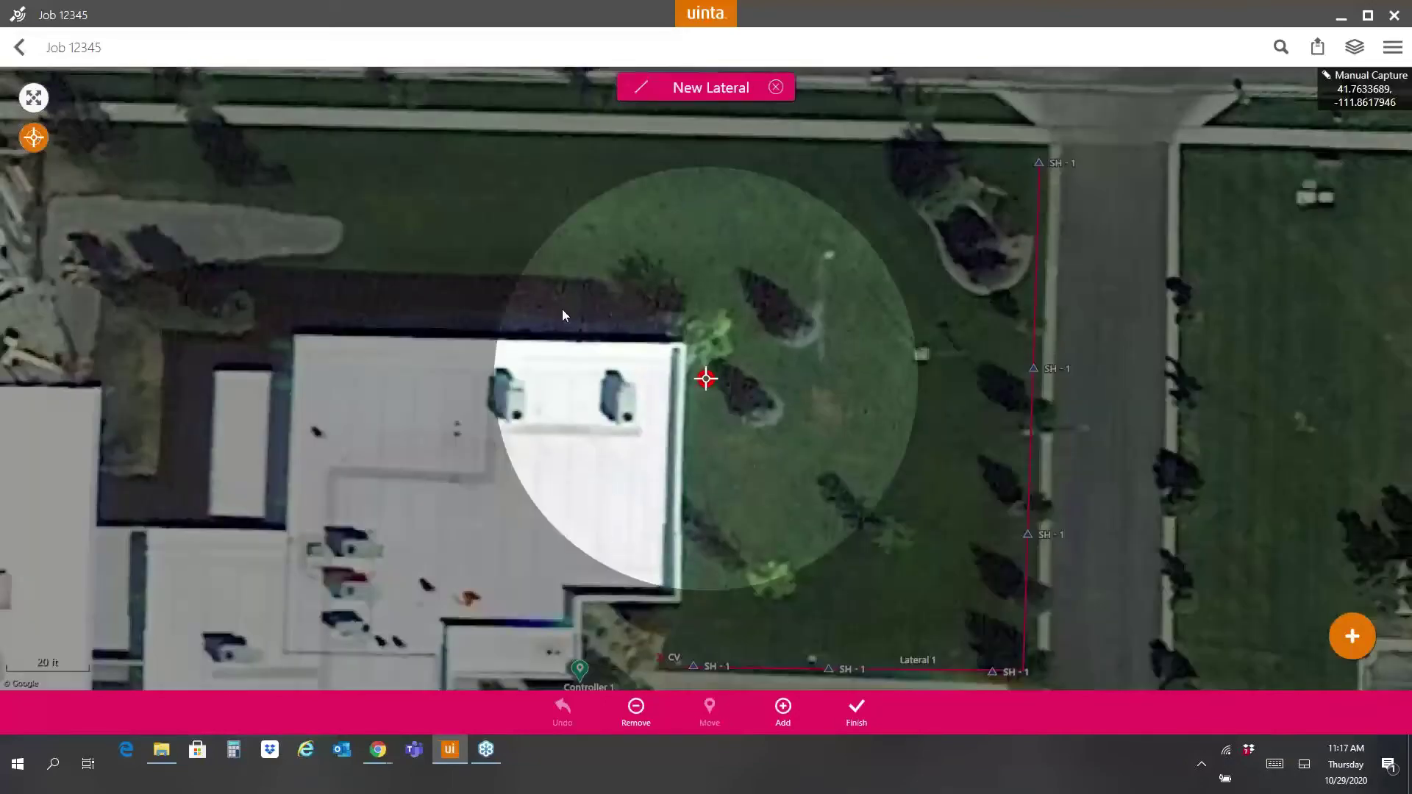
Step: Map the lateral as a two-vertex line about 125 ft long beside the sidewalk above the building, and finish it
left_click_drag(553, 351, 363, 515)
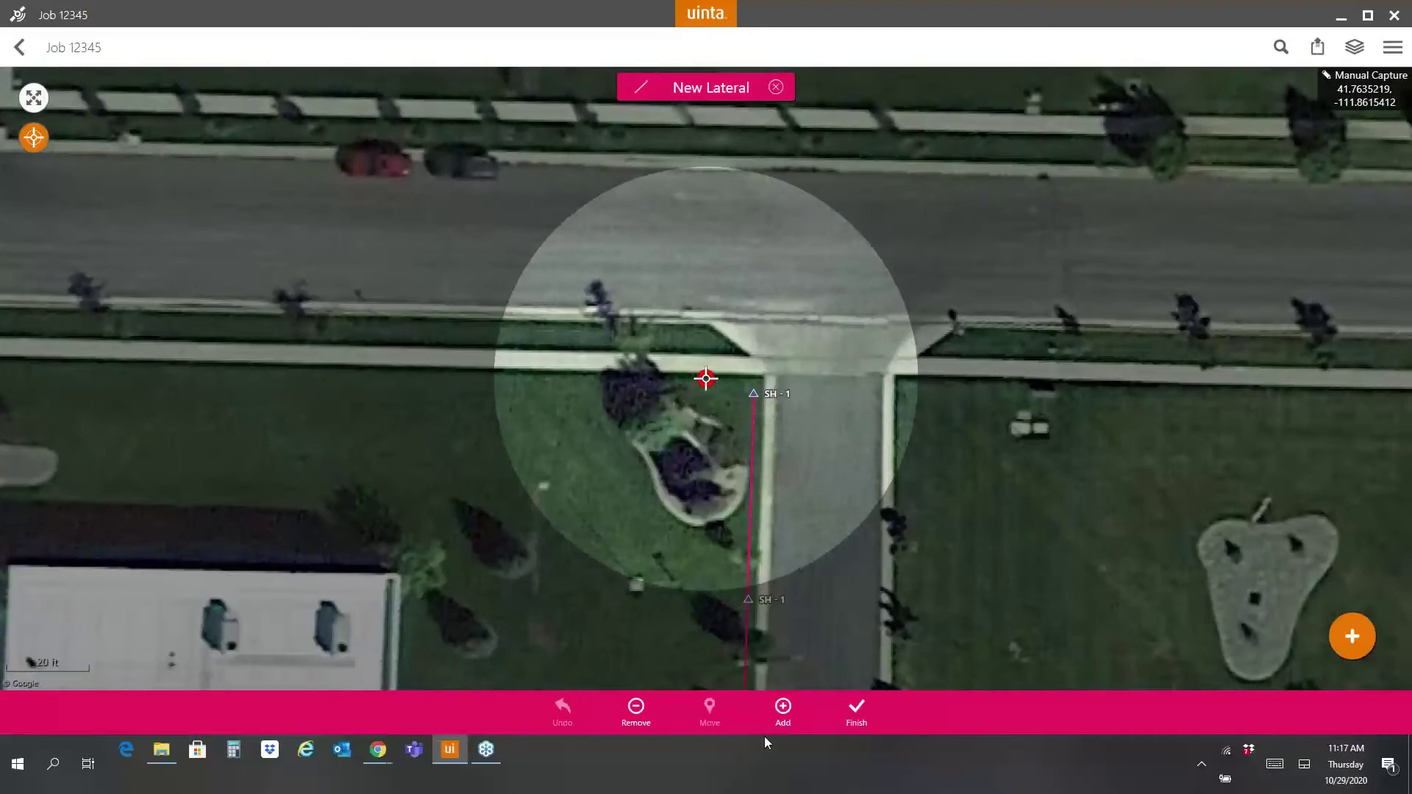
left_click(776, 710)
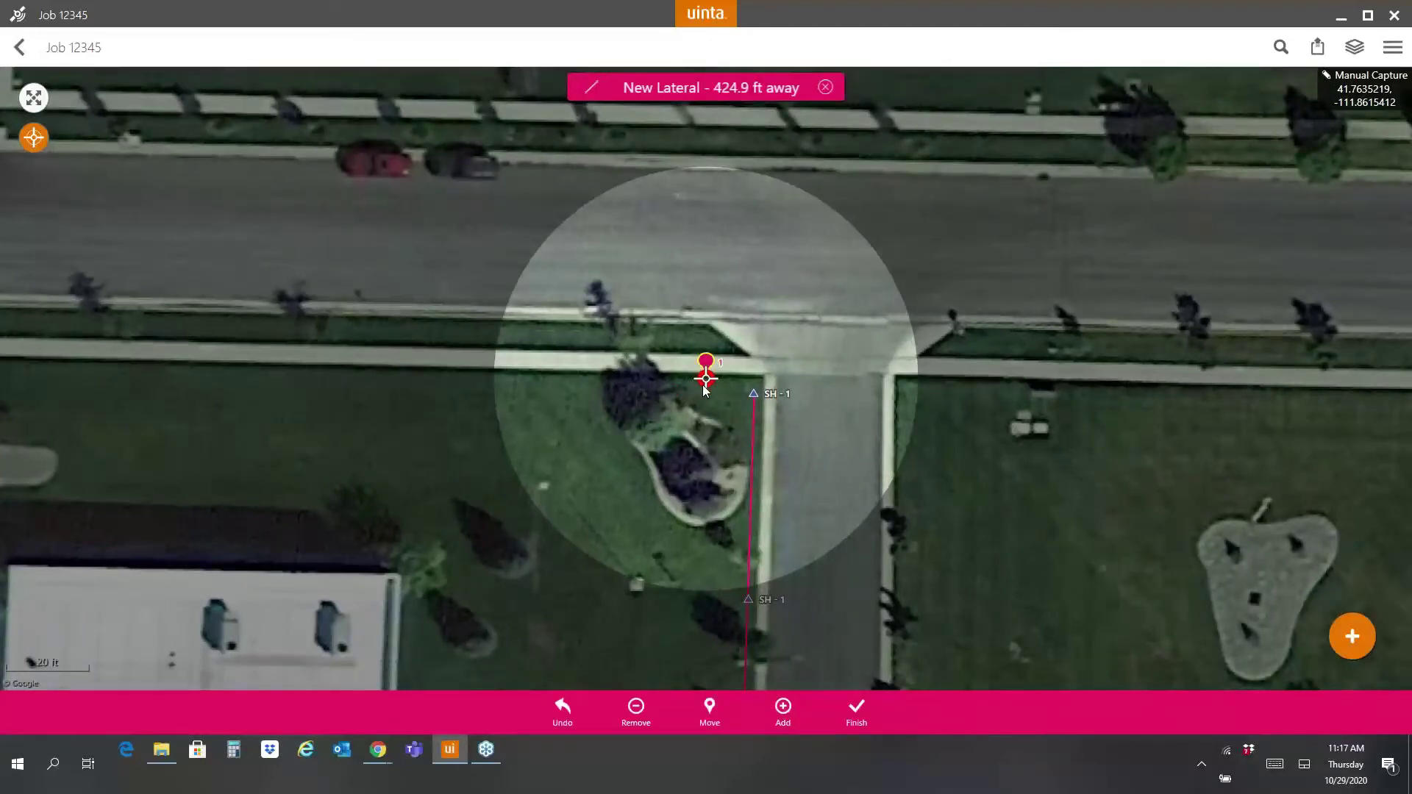
left_click_drag(715, 417, 1207, 420)
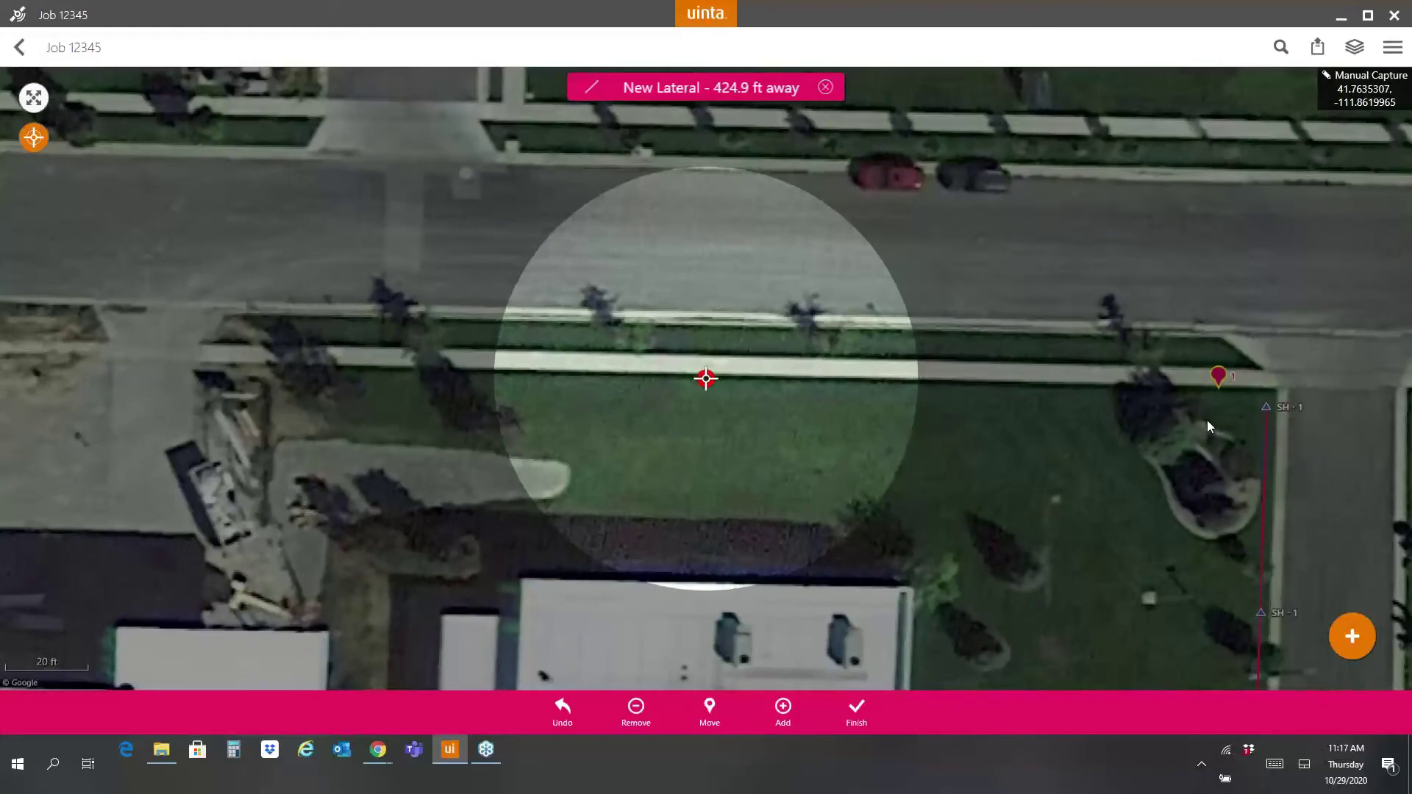
left_click(784, 711)
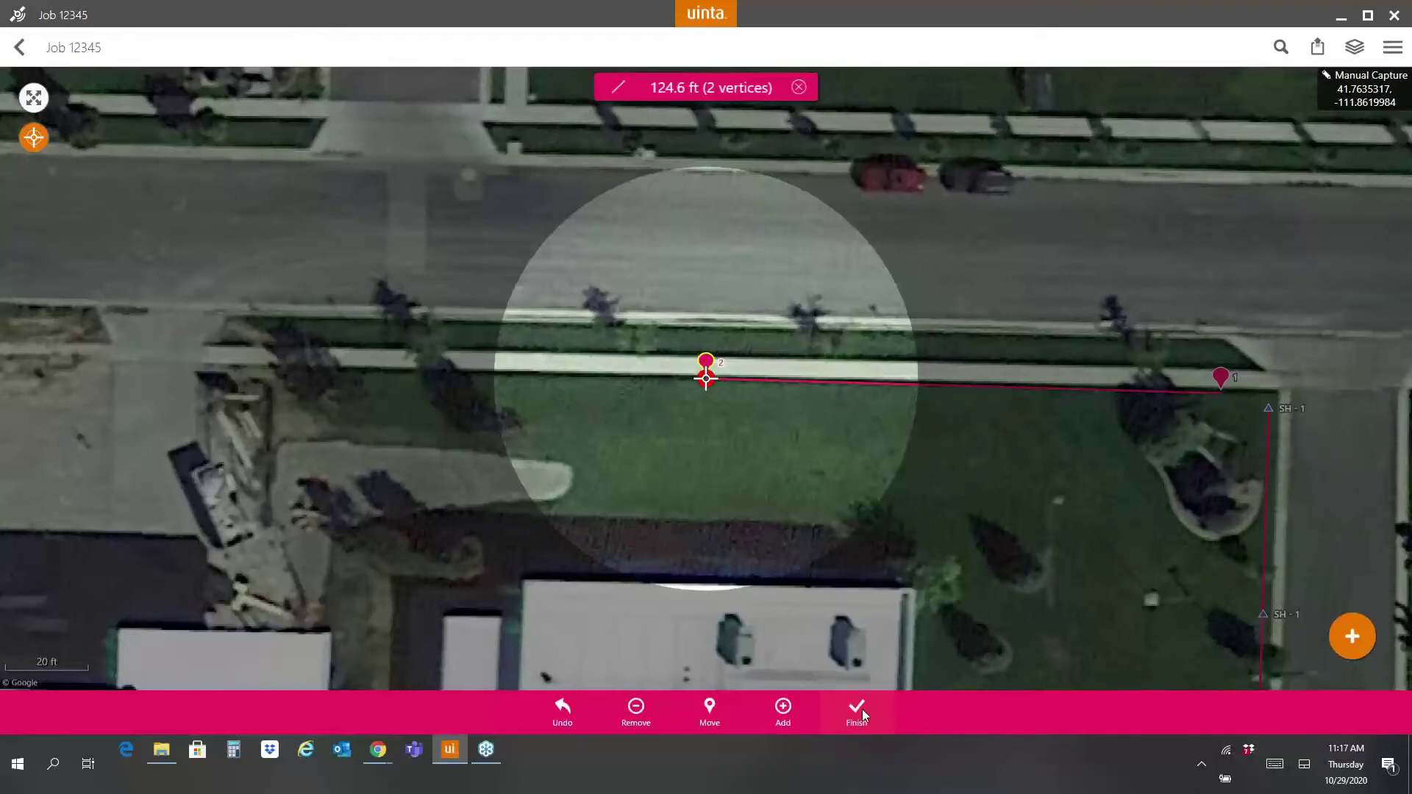
left_click(1348, 647)
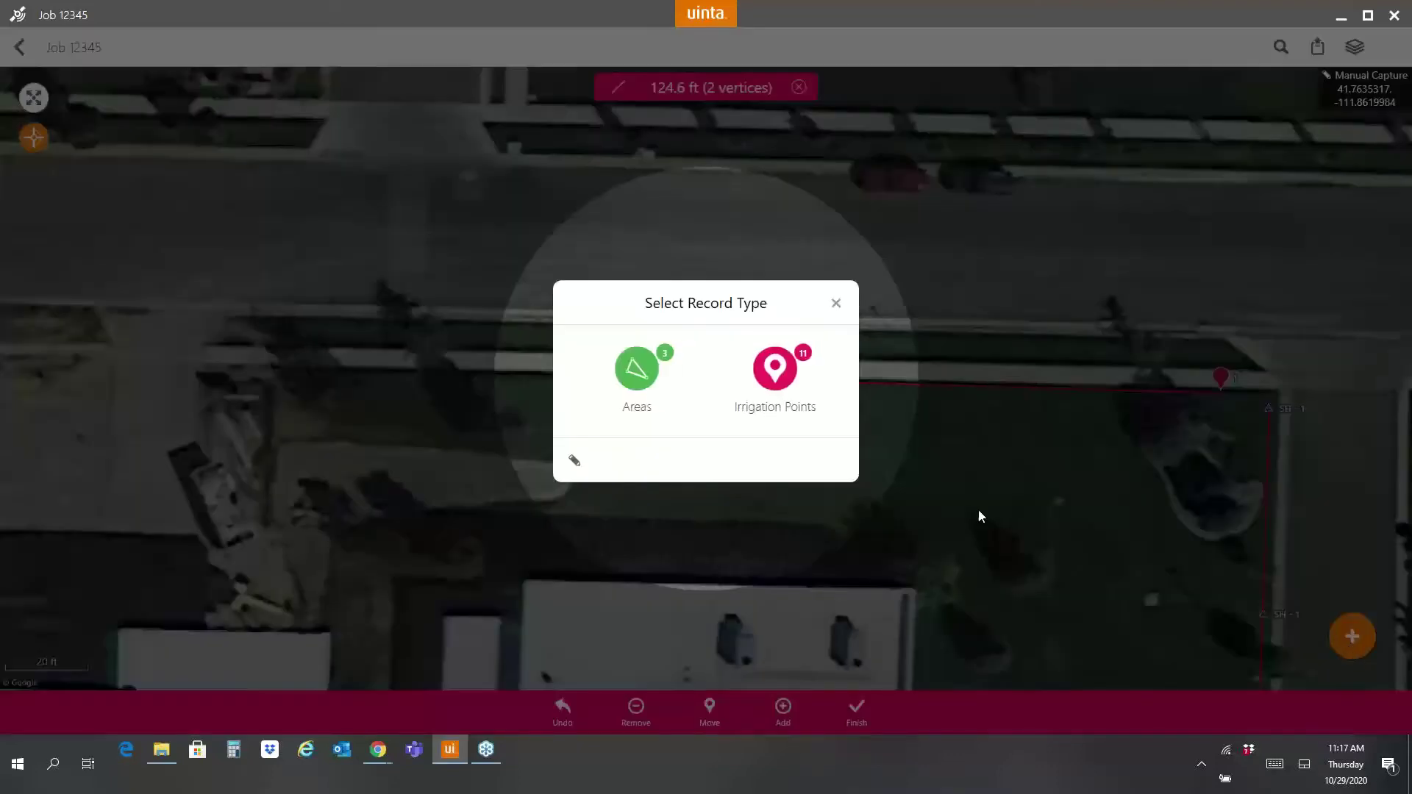
left_click(838, 304)
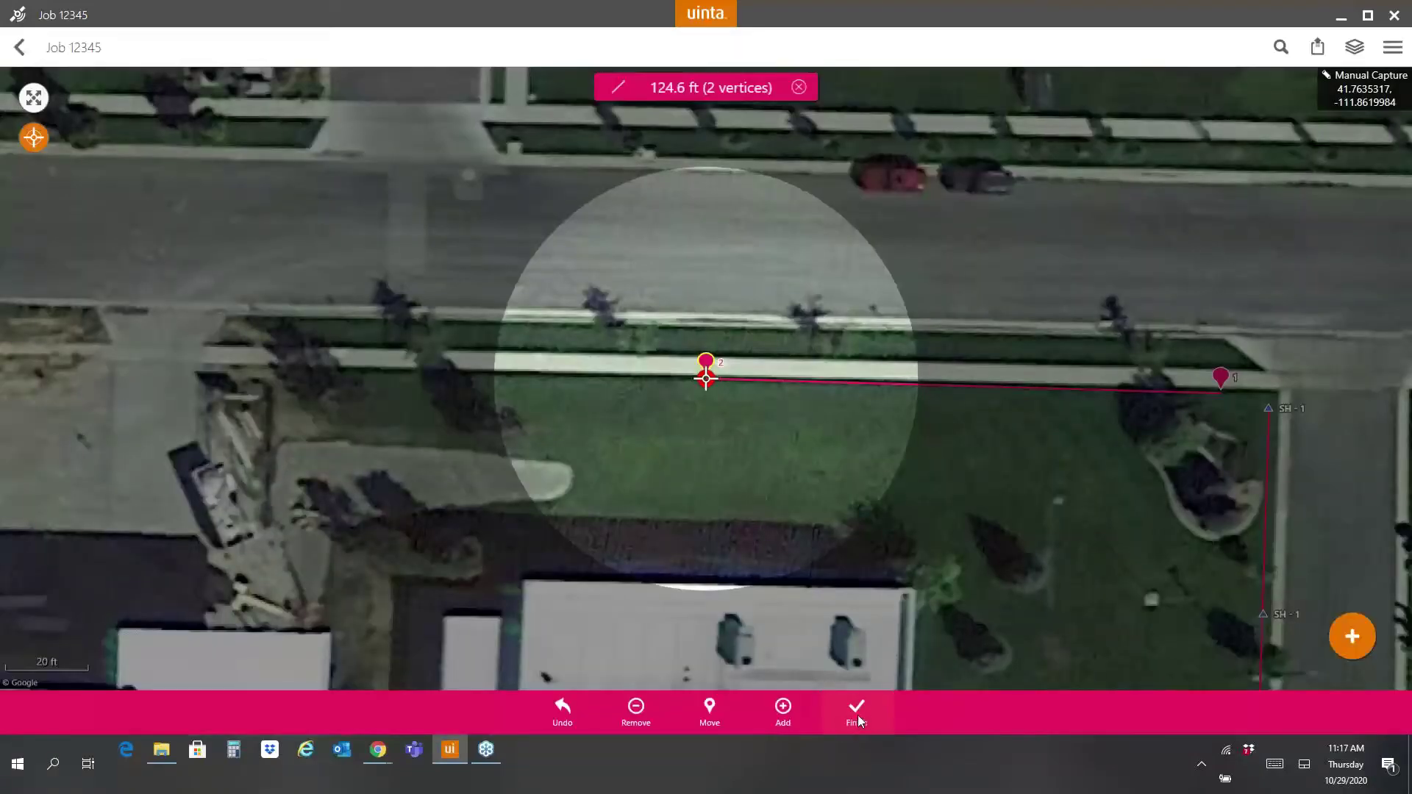
left_click(857, 713)
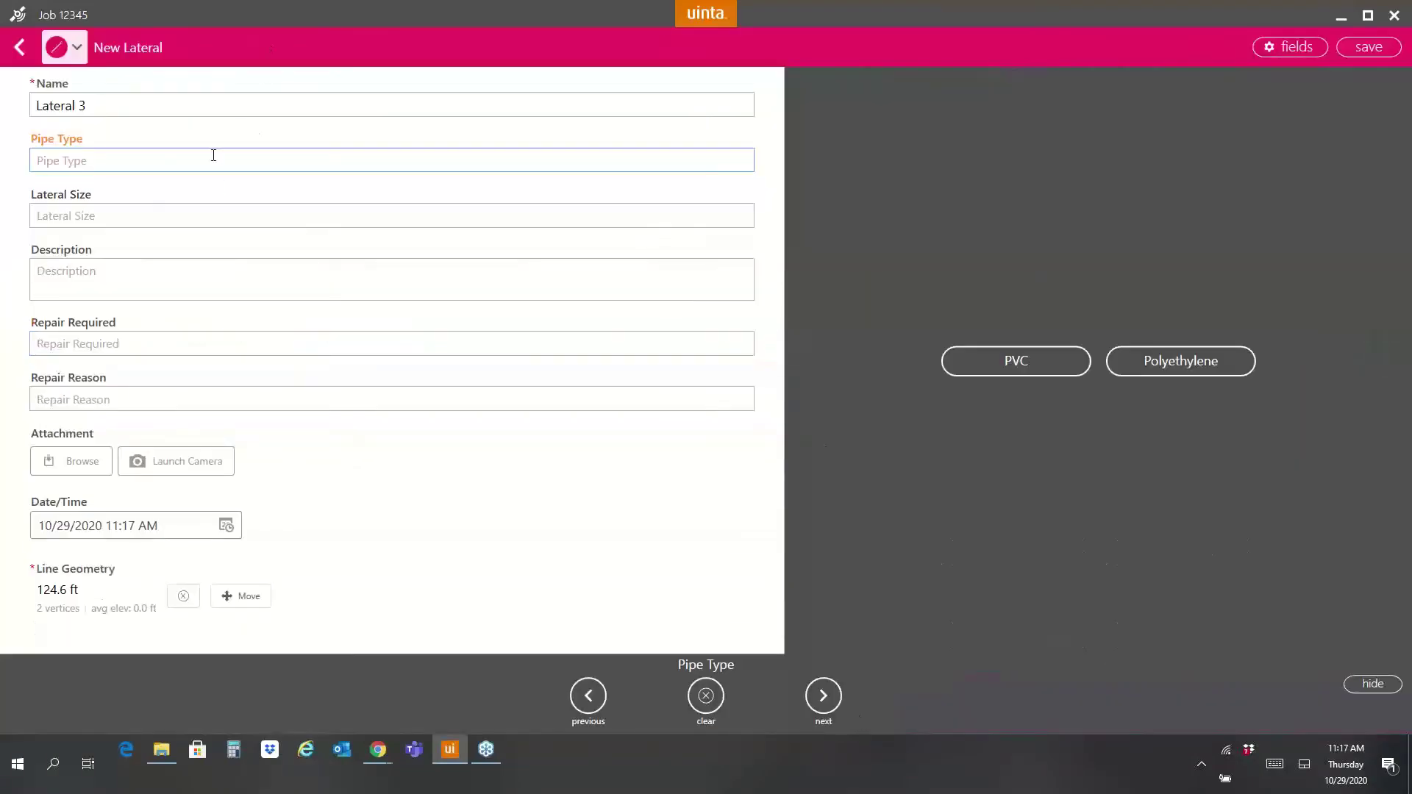
Step: Set the lateral's pipe type to PVC, size to 1 1/2 in, repair required to Yes and repair reason to Leaking, and save the record
left_click(1015, 362)
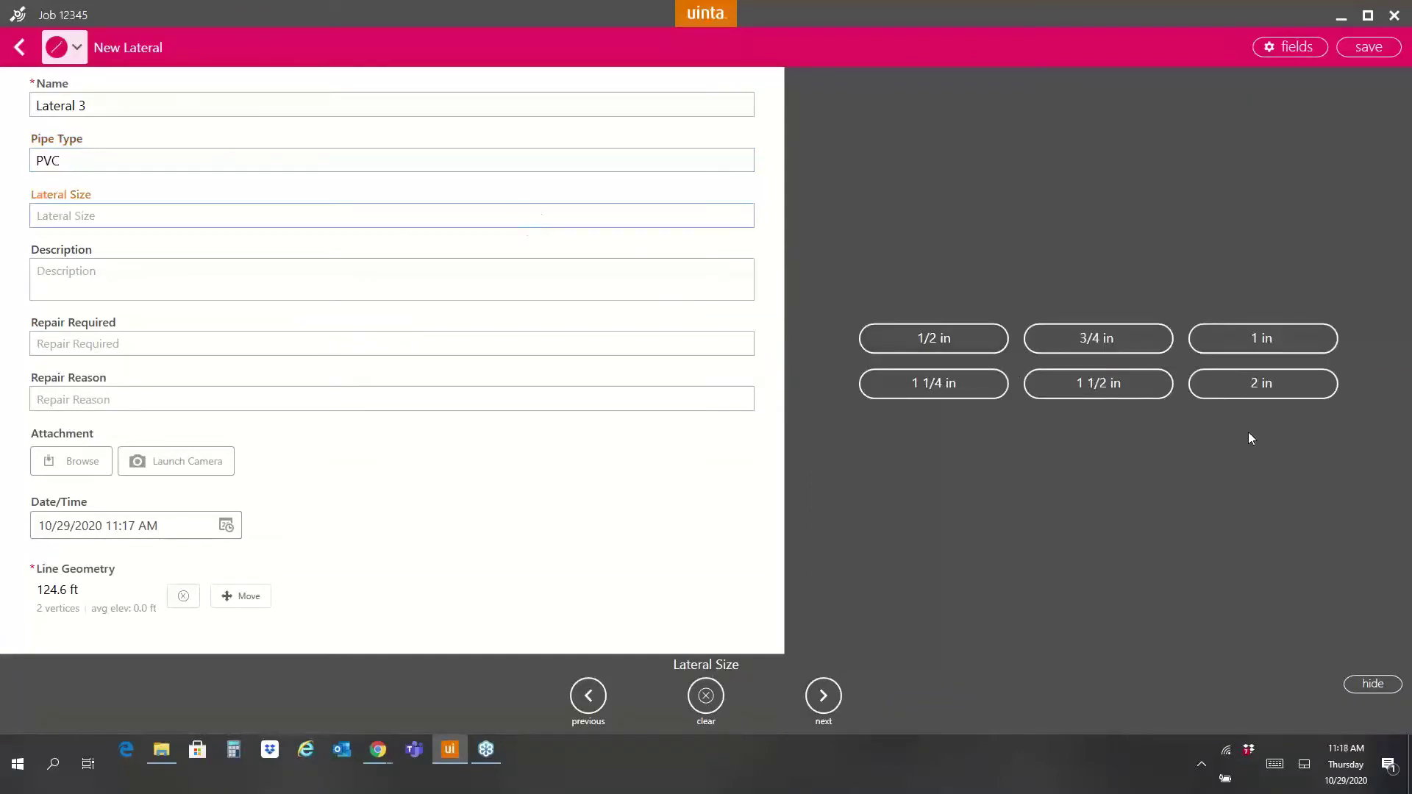
left_click(1116, 390)
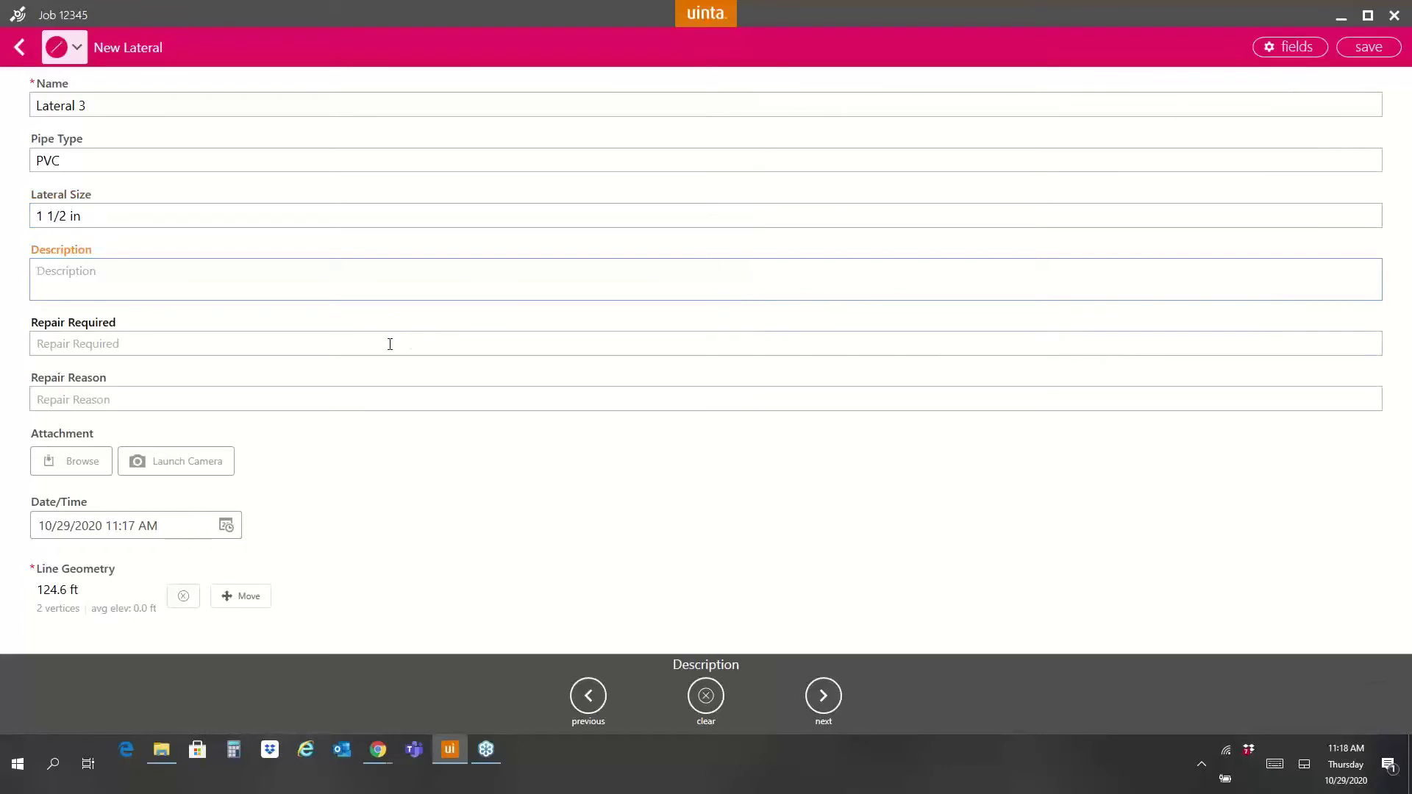
left_click(387, 343)
left_click(1017, 369)
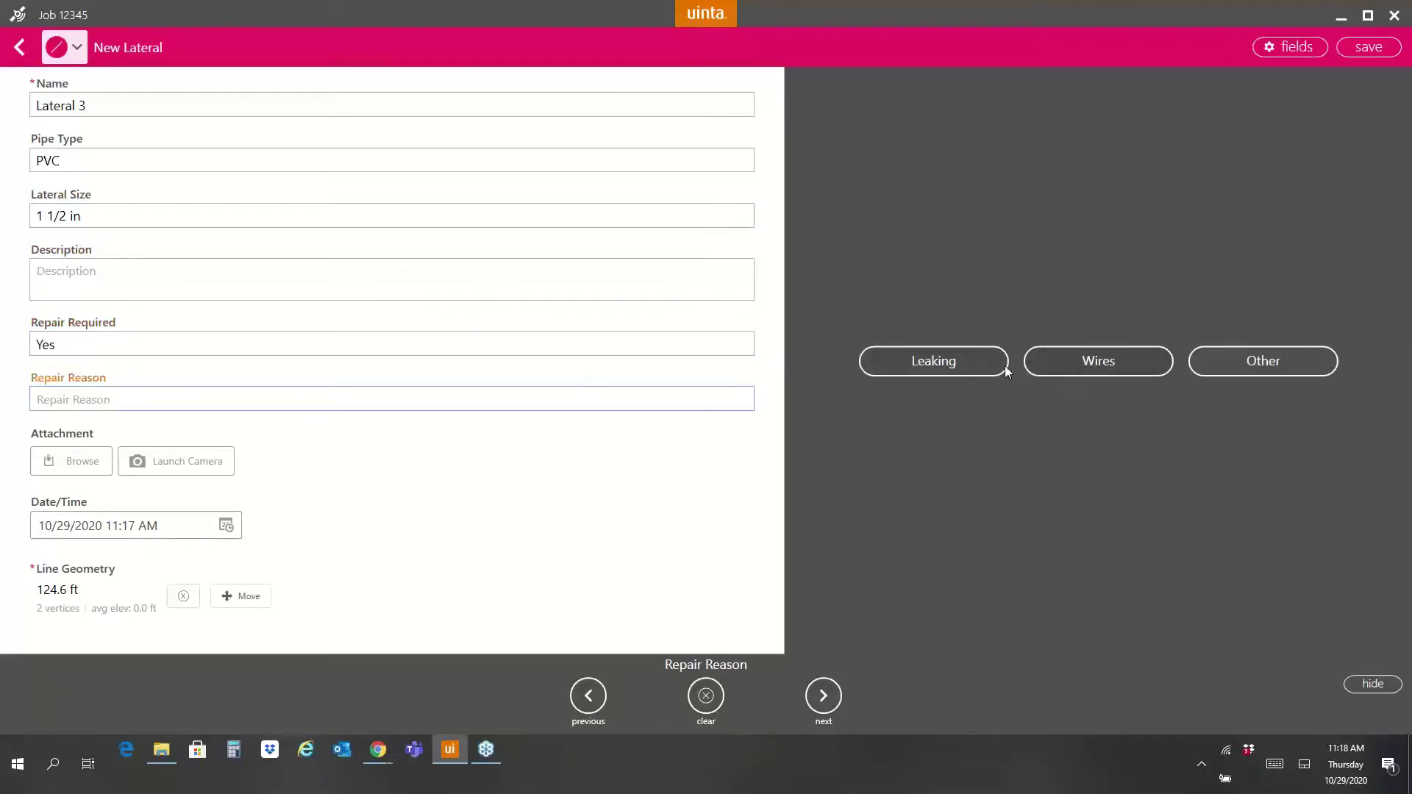
left_click(956, 369)
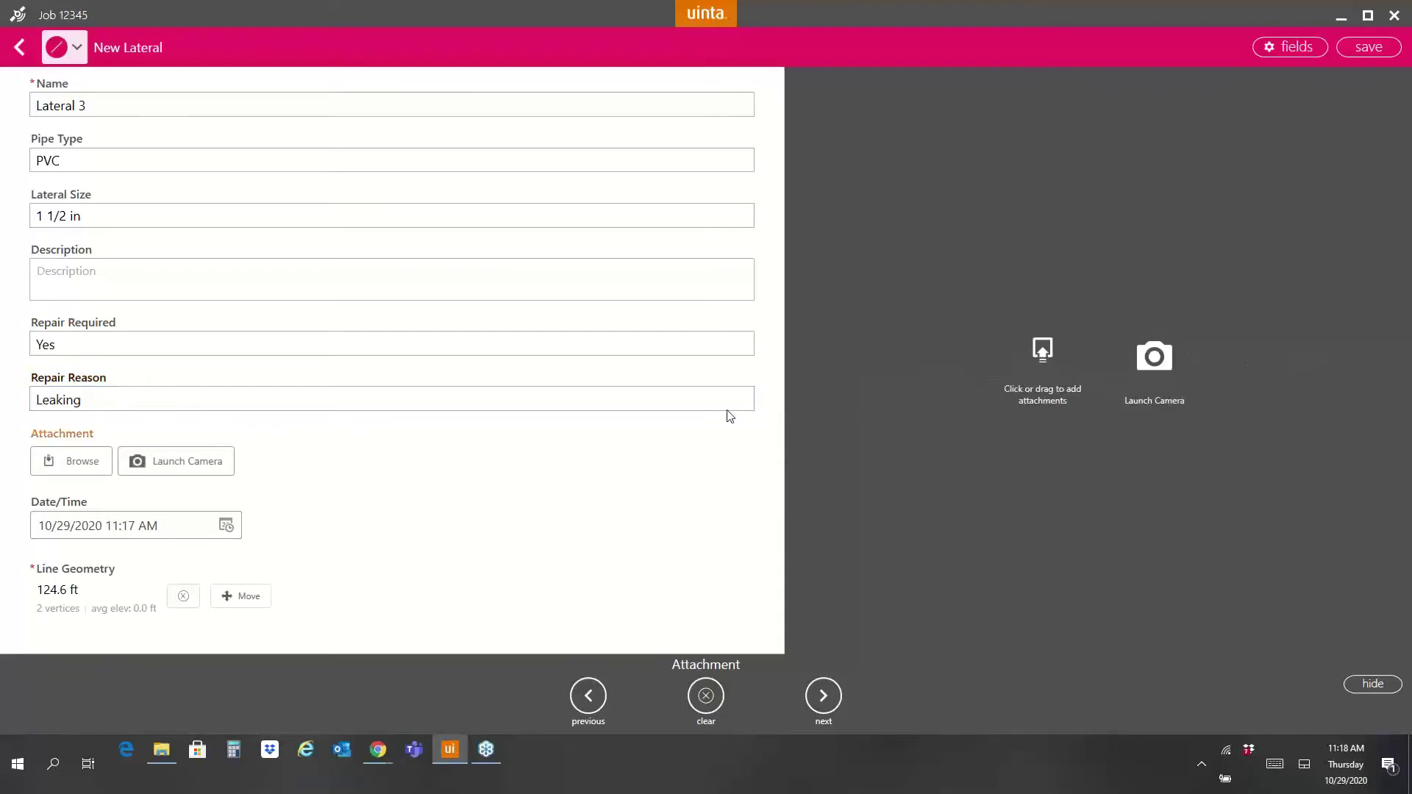
left_click(1372, 56)
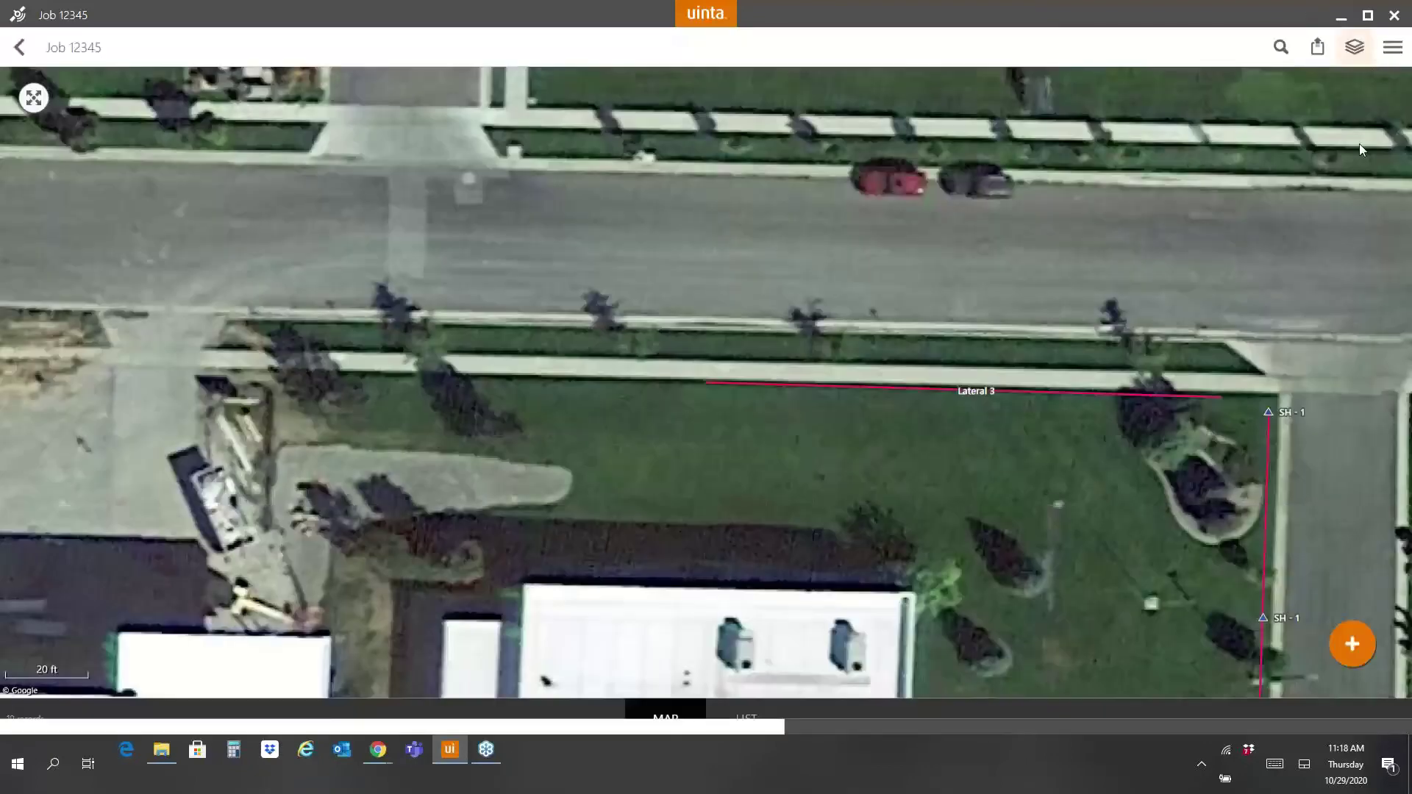
Step: Place a new Sprinkler head point on Lateral 3, a short way in from its western end, and finish its location
left_click(1338, 642)
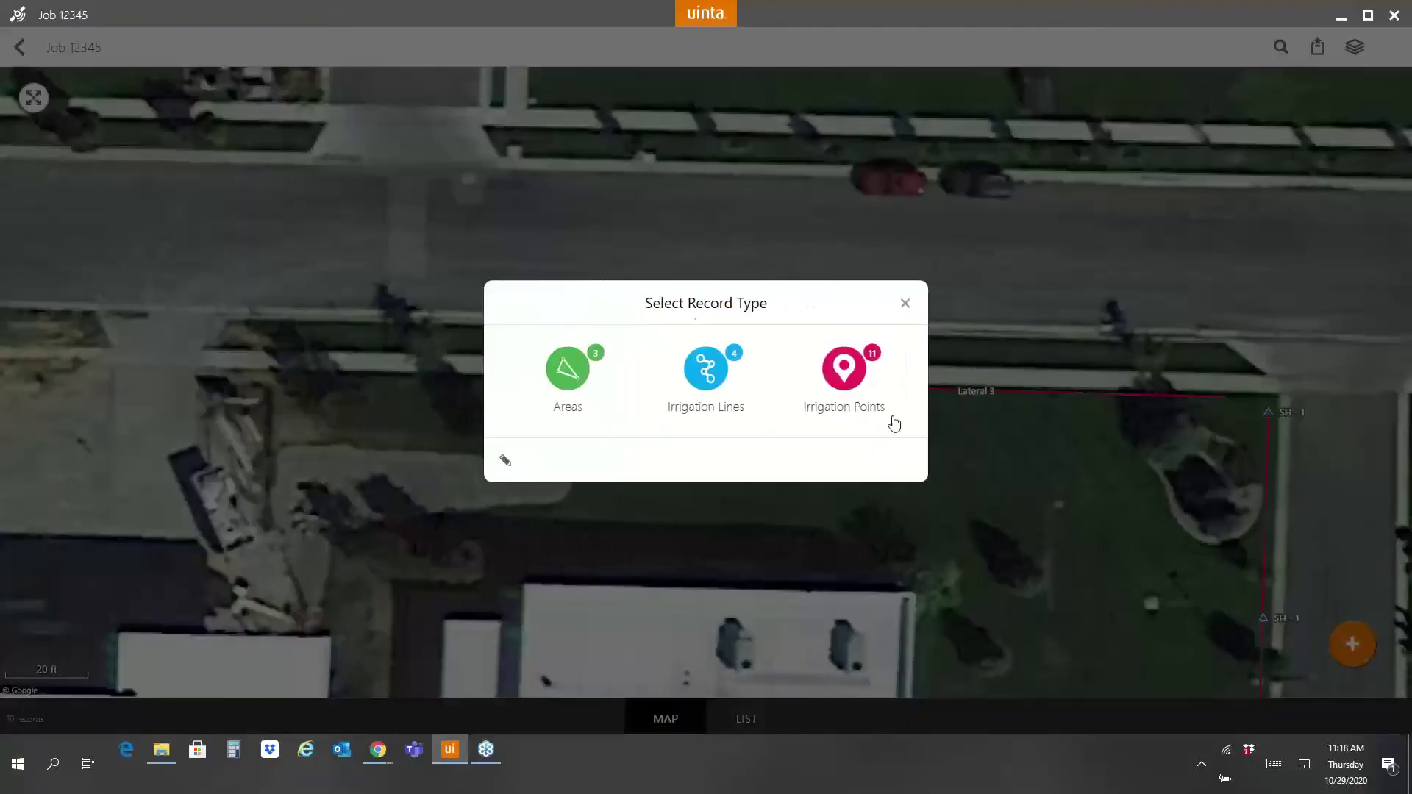
left_click(851, 378)
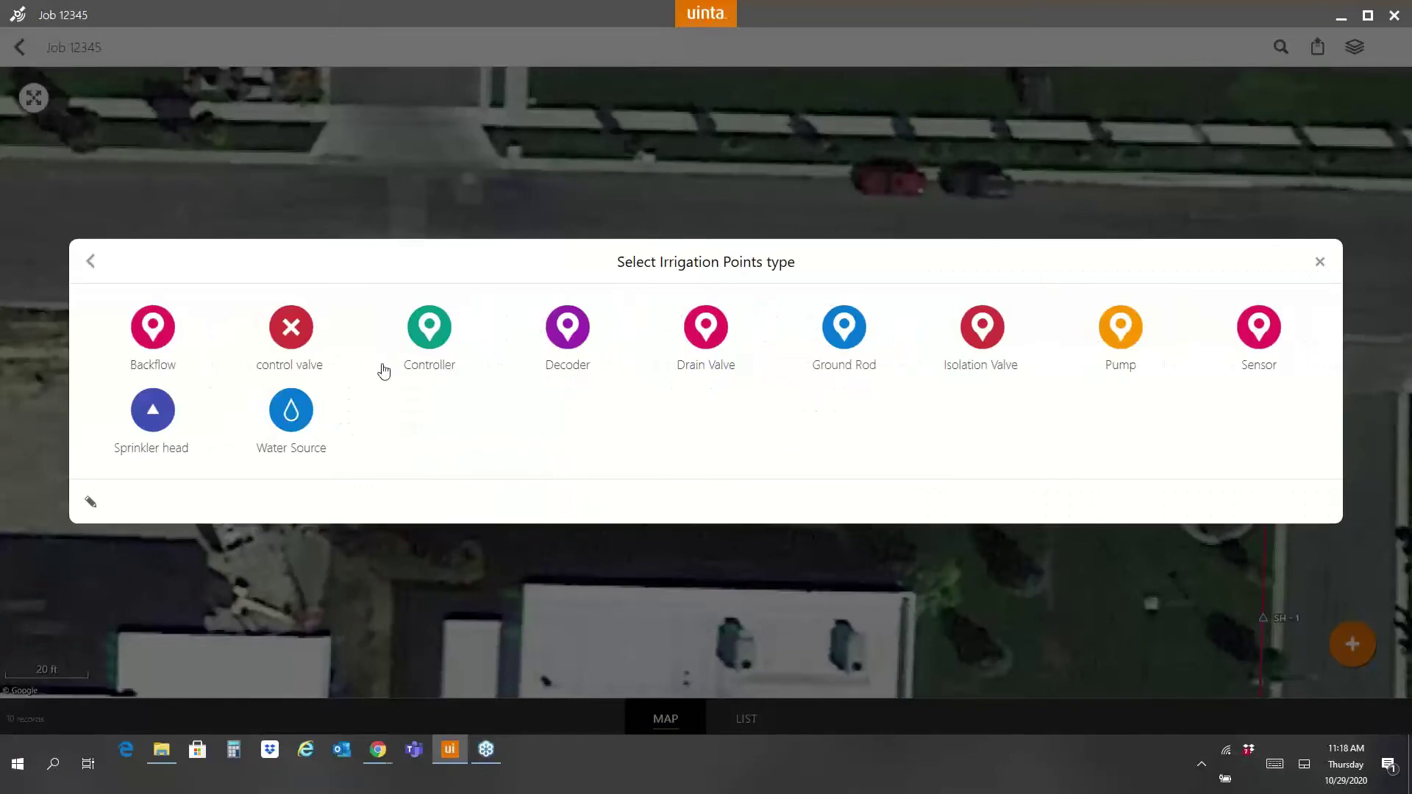
left_click(154, 410)
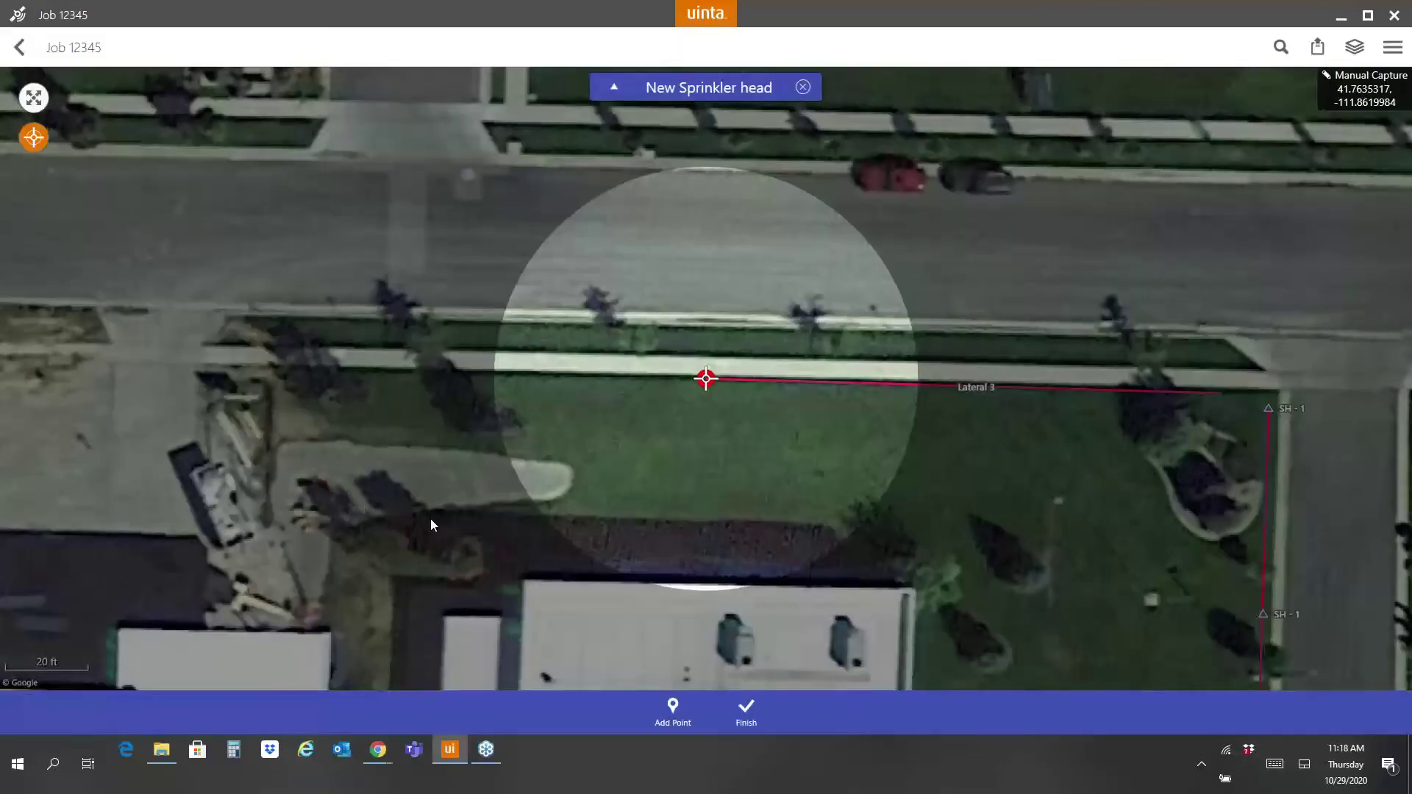
left_click_drag(718, 547, 615, 544)
left_click(681, 719)
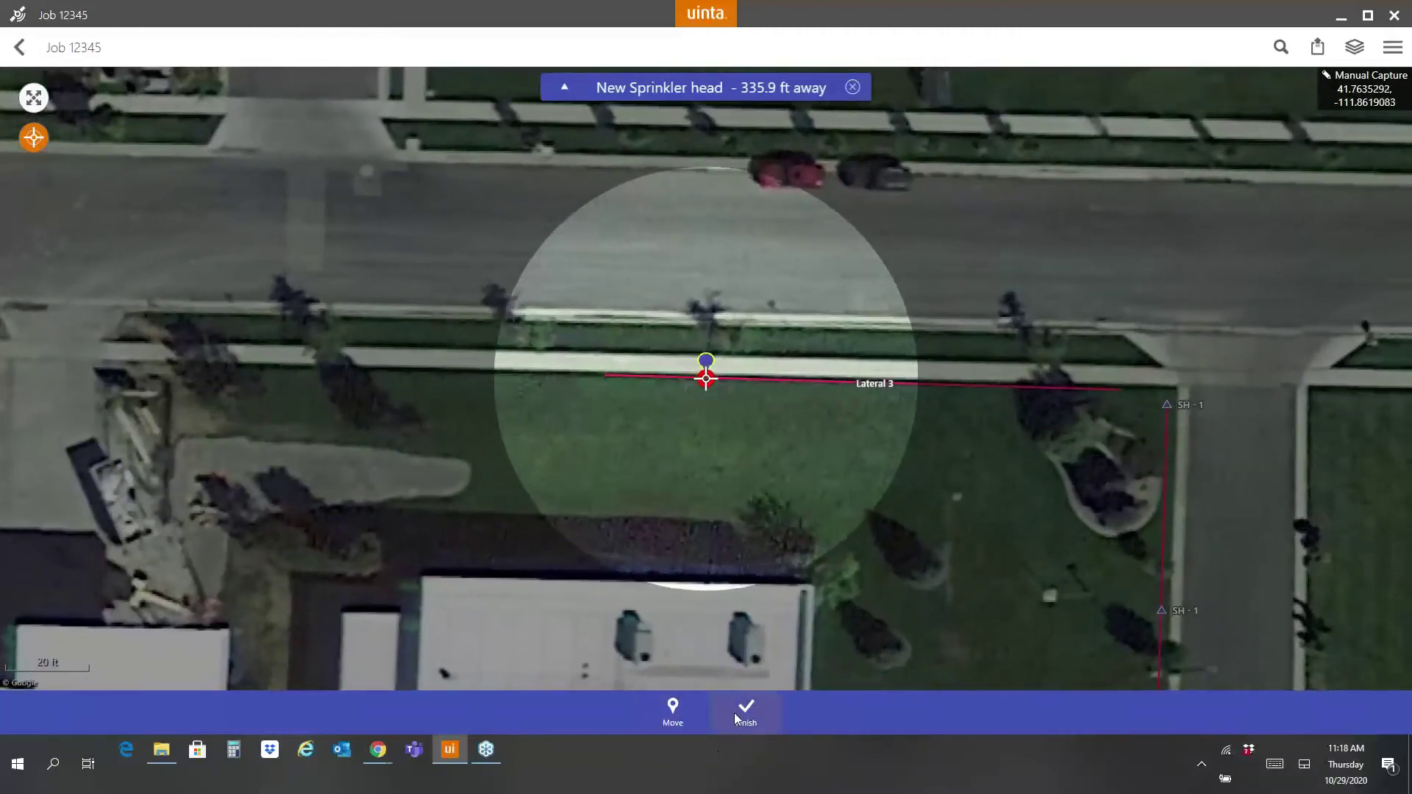
left_click(747, 715)
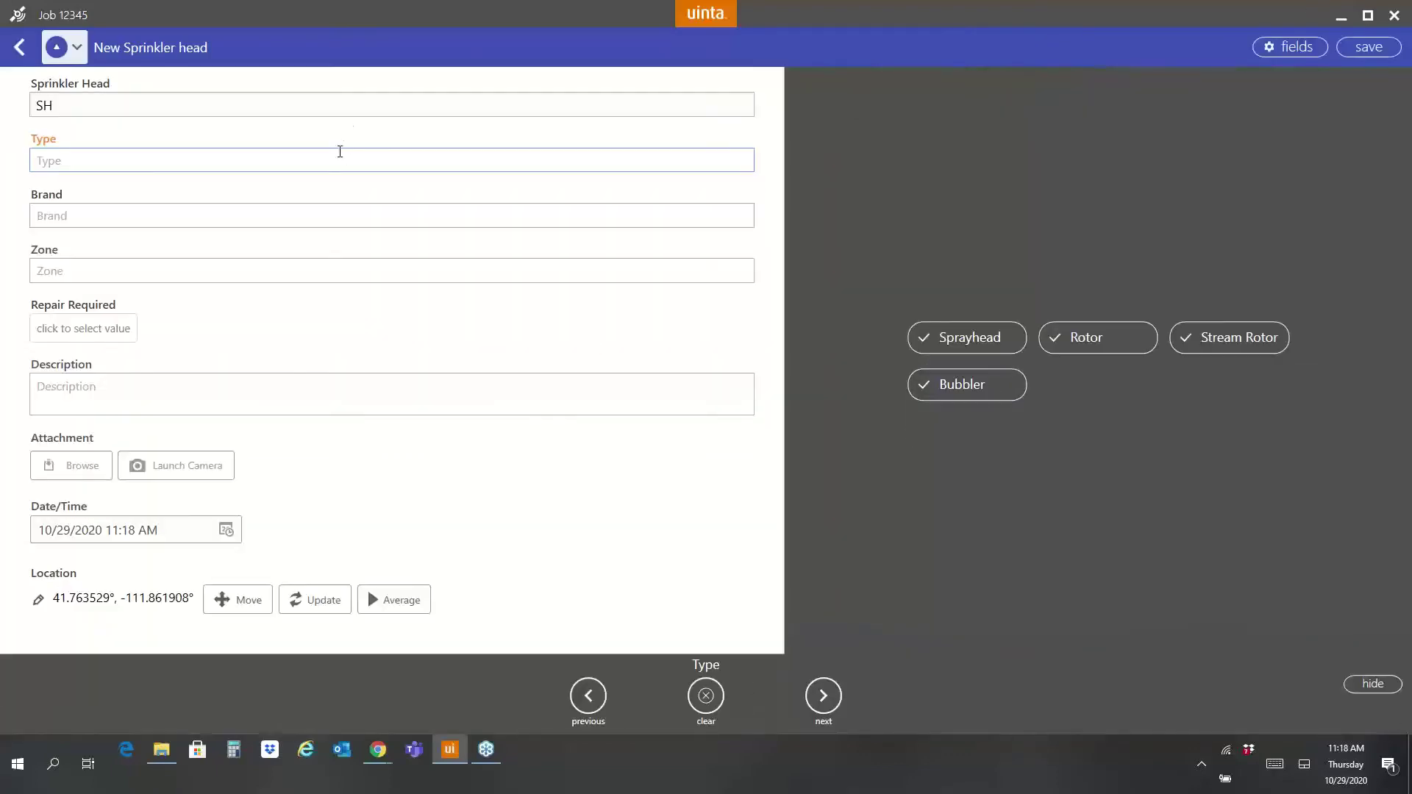
Step: Set the sprinkler head's type to Sprayhead, brand to Rainbird and zone to 2
left_click(969, 336)
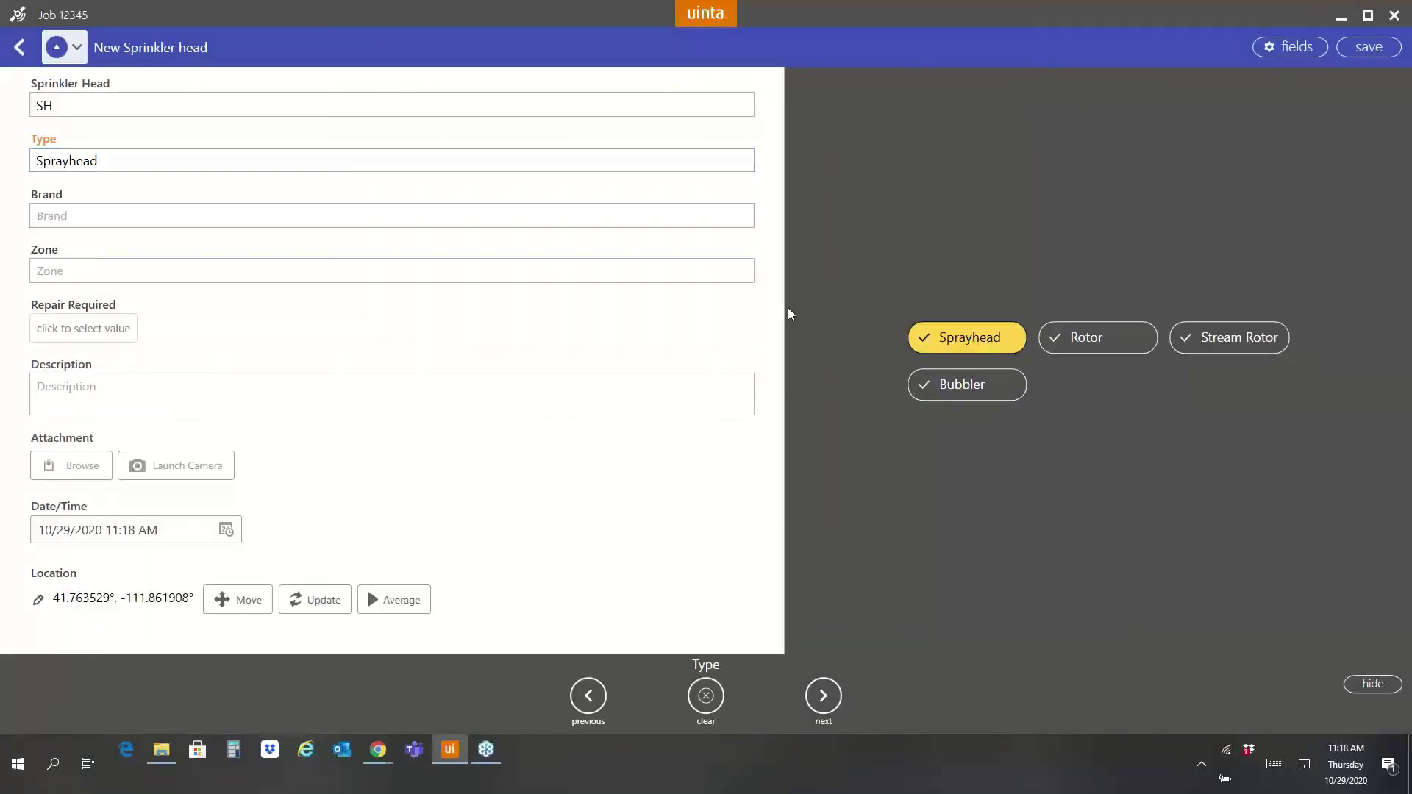
left_click(464, 215)
left_click(971, 336)
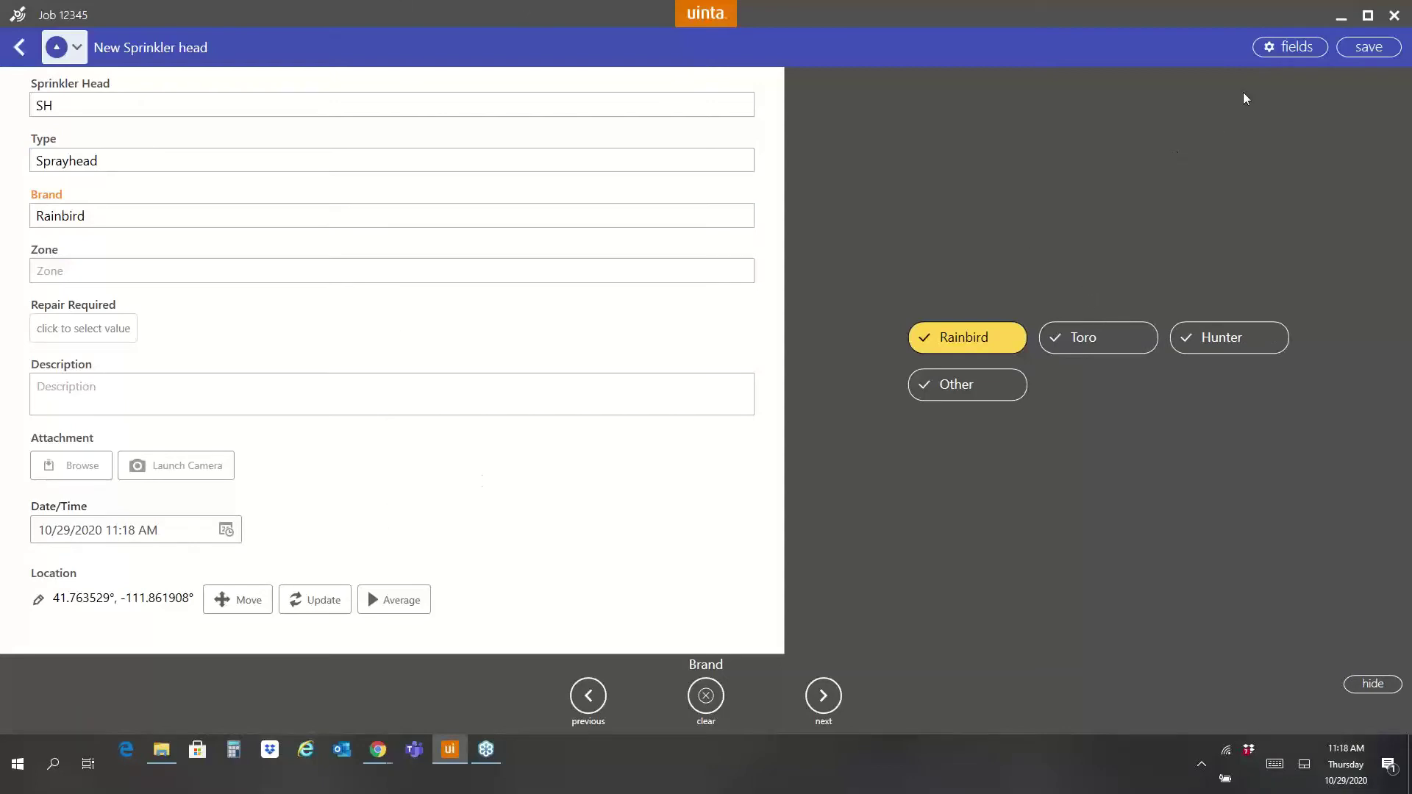
left_click(1270, 56)
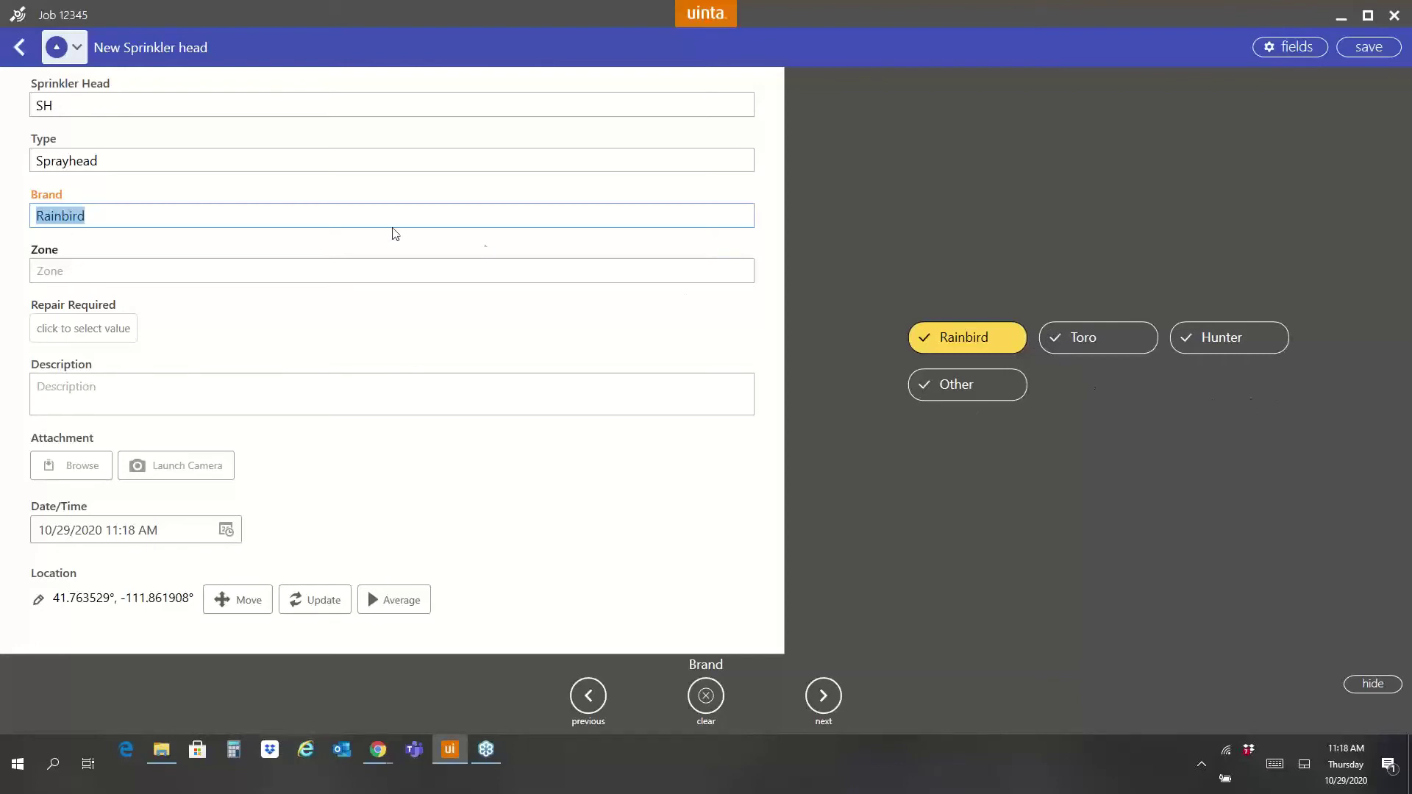
left_click(208, 269)
left_click(1058, 286)
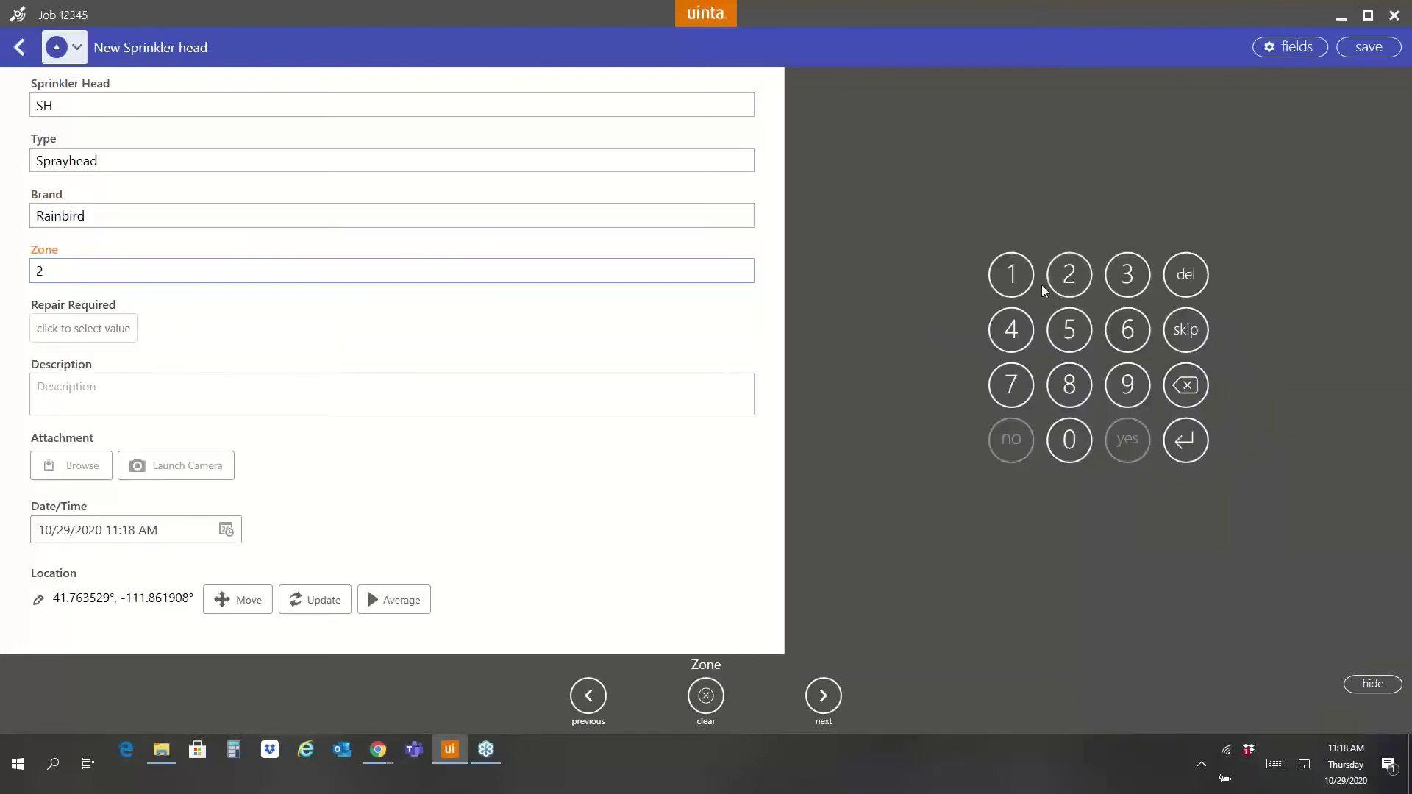
Step: Set the new sprinkler head's repair required to Yes and repair reason to Broken, and save the record
left_click(67, 337)
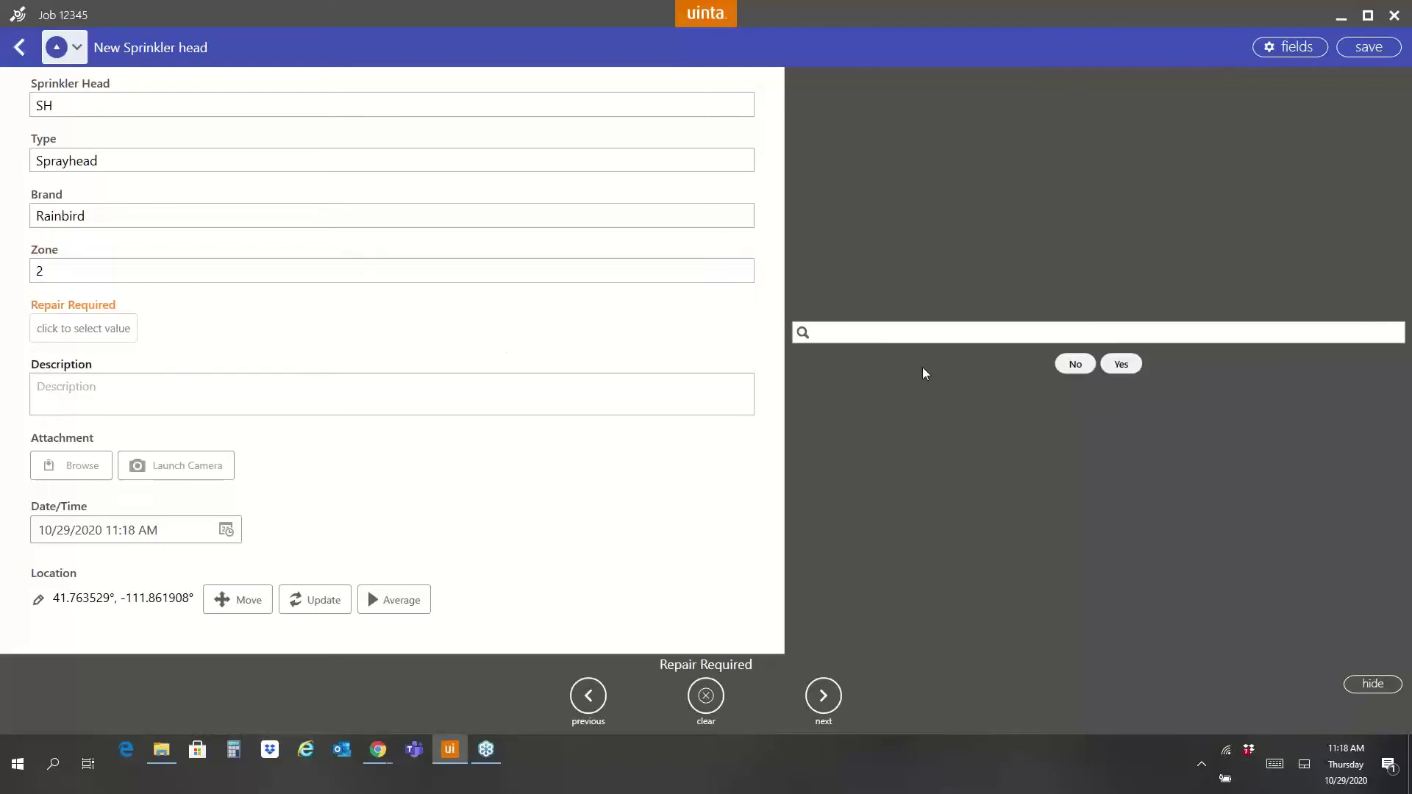
left_click(1119, 365)
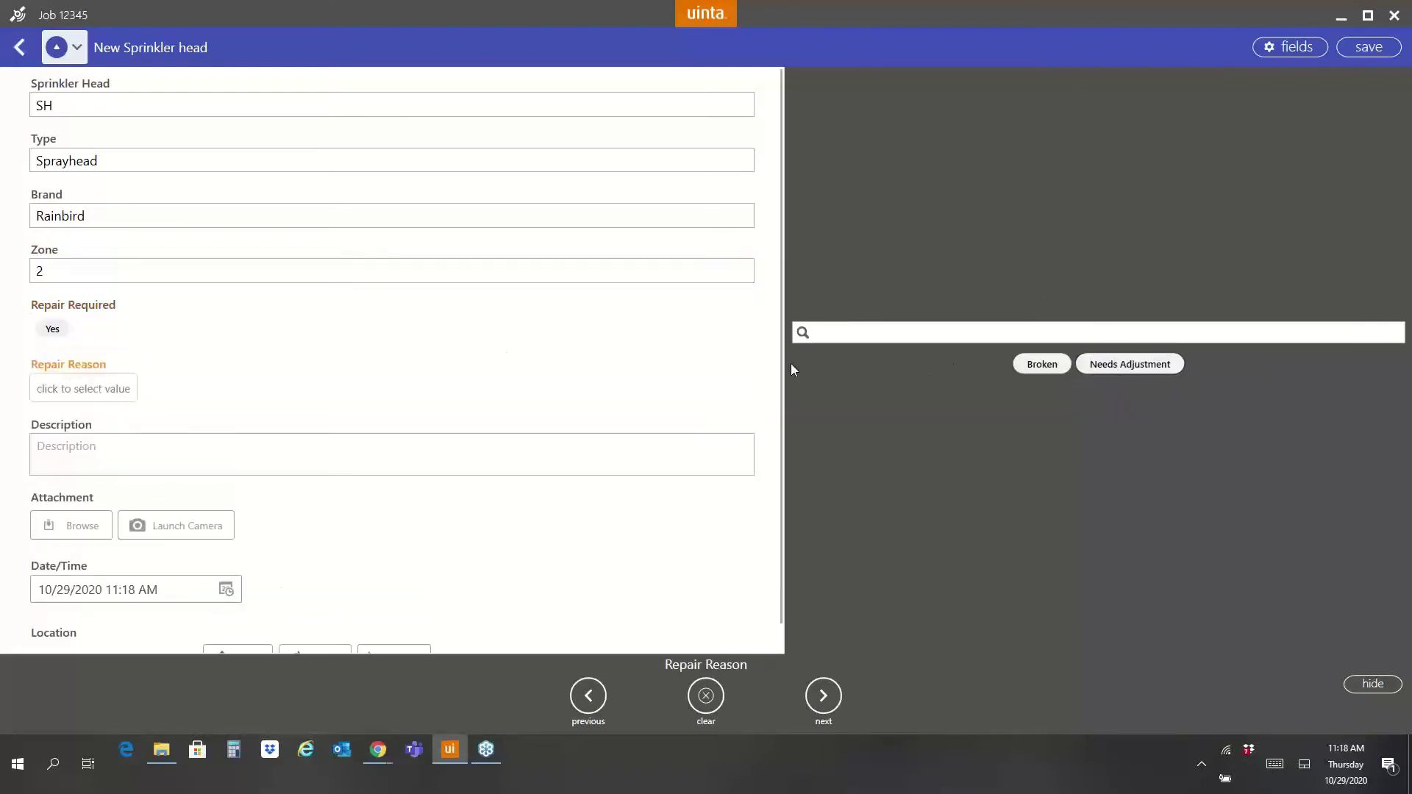
left_click(1042, 364)
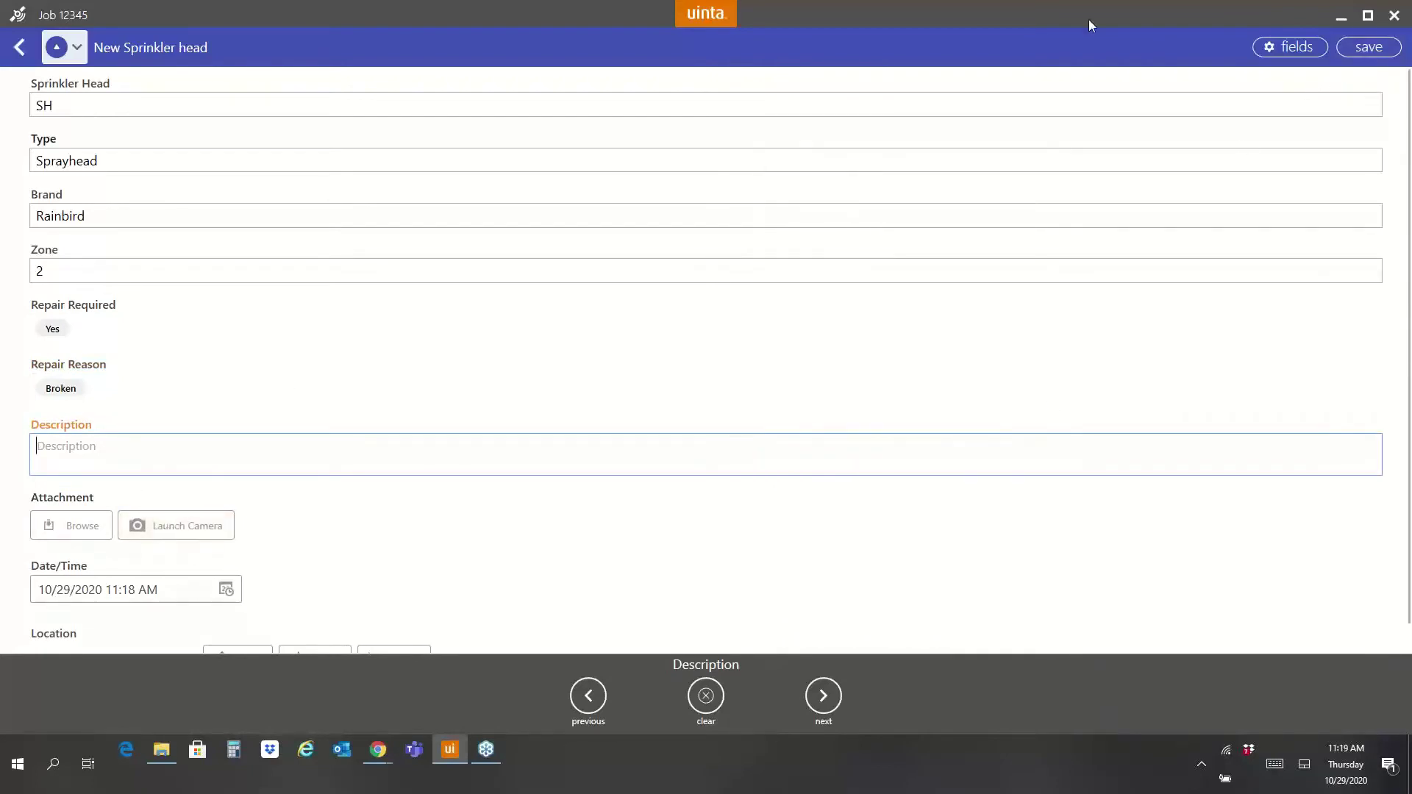
left_click(1364, 47)
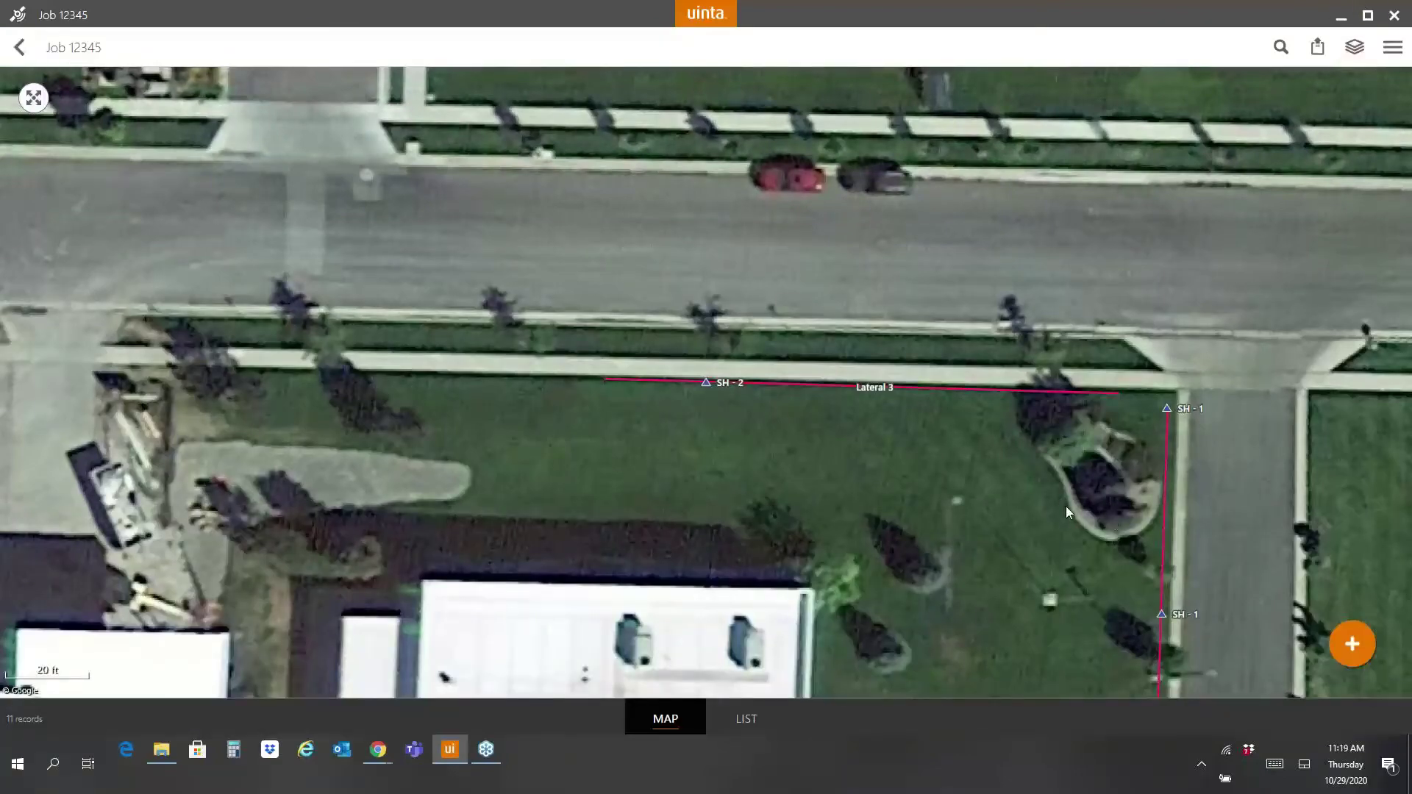
Step: Export the job's records as a fast Excel report and review the brand, zone and repair columns of the sprinkler heads
left_click_drag(1069, 417, 1058, 300)
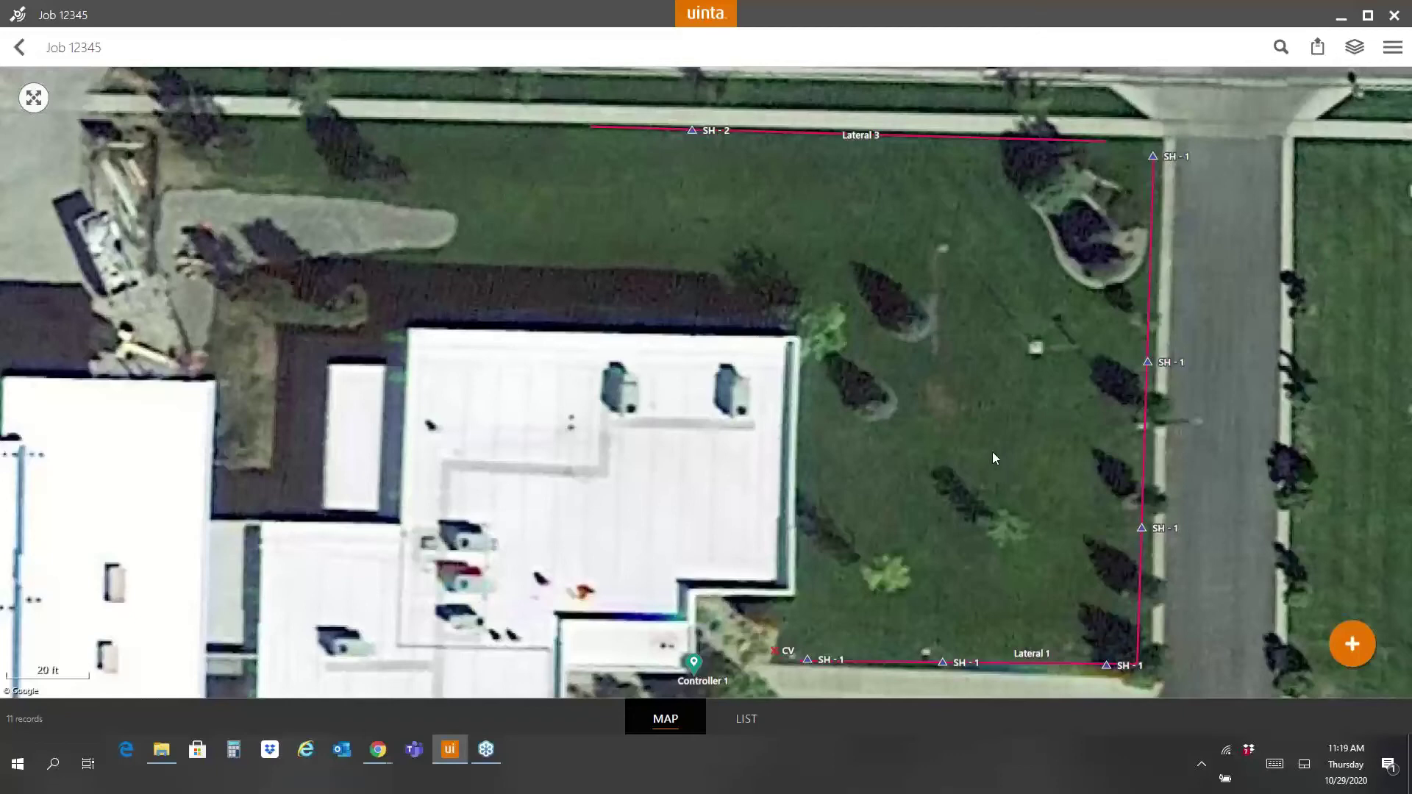
left_click_drag(959, 390, 948, 369)
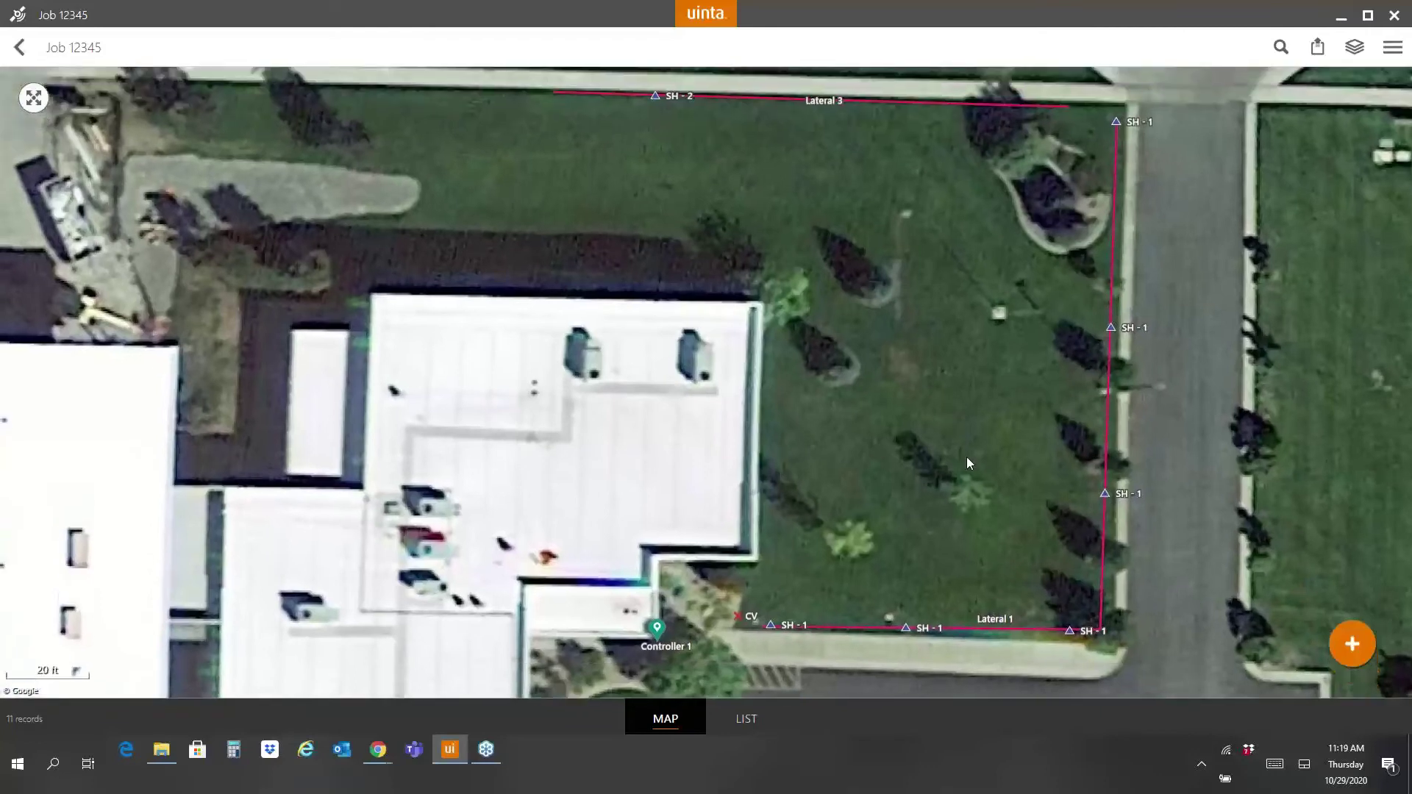
left_click(1320, 50)
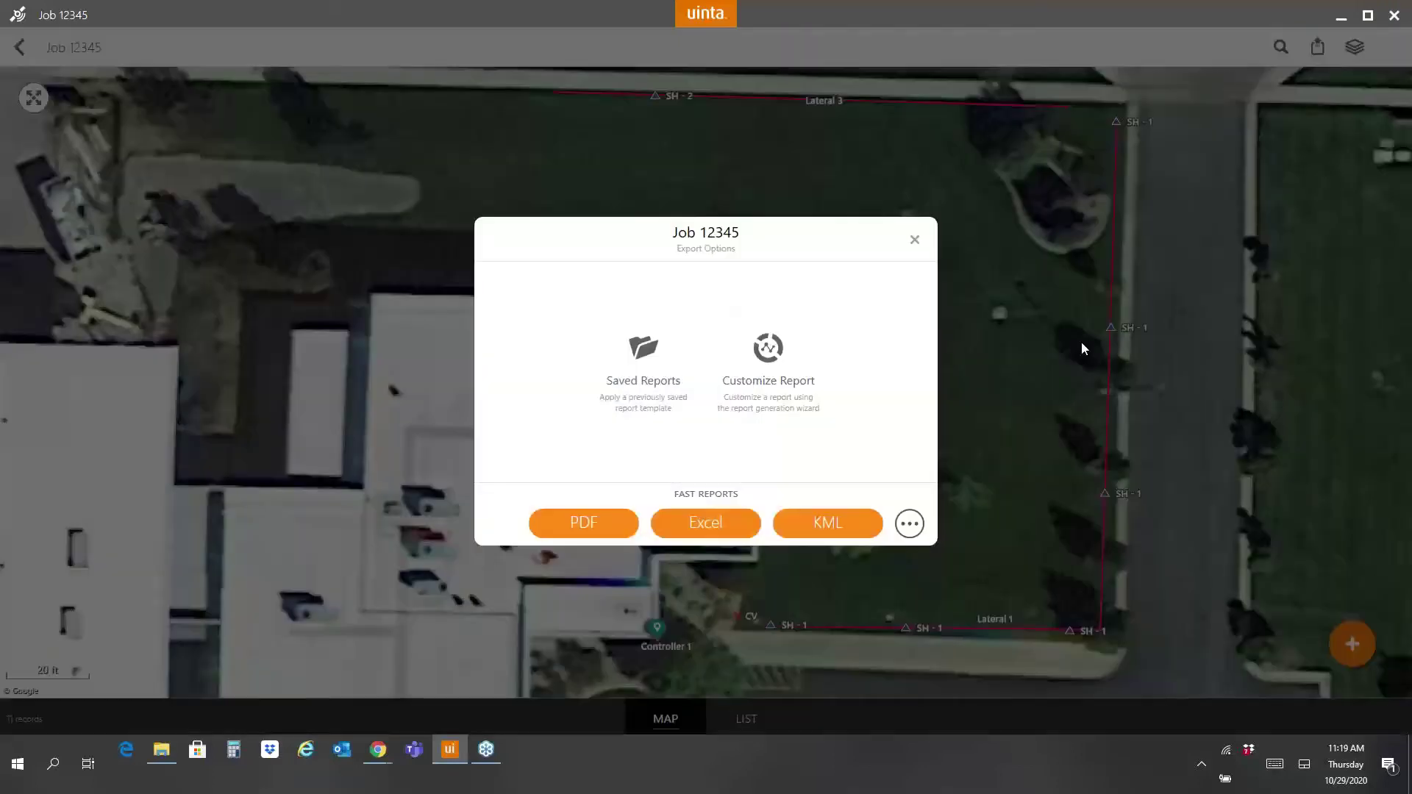
left_click(708, 524)
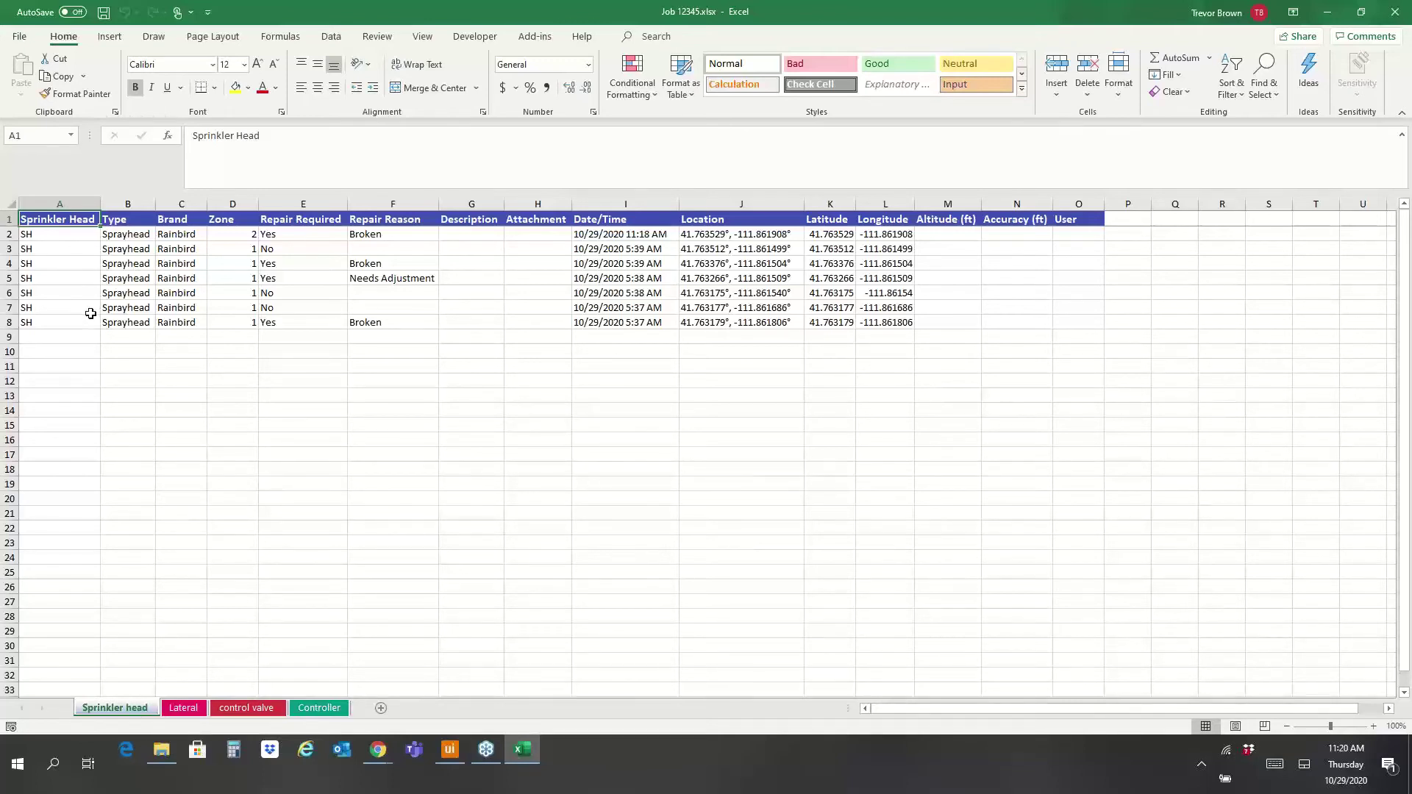
left_click_drag(197, 234, 196, 321)
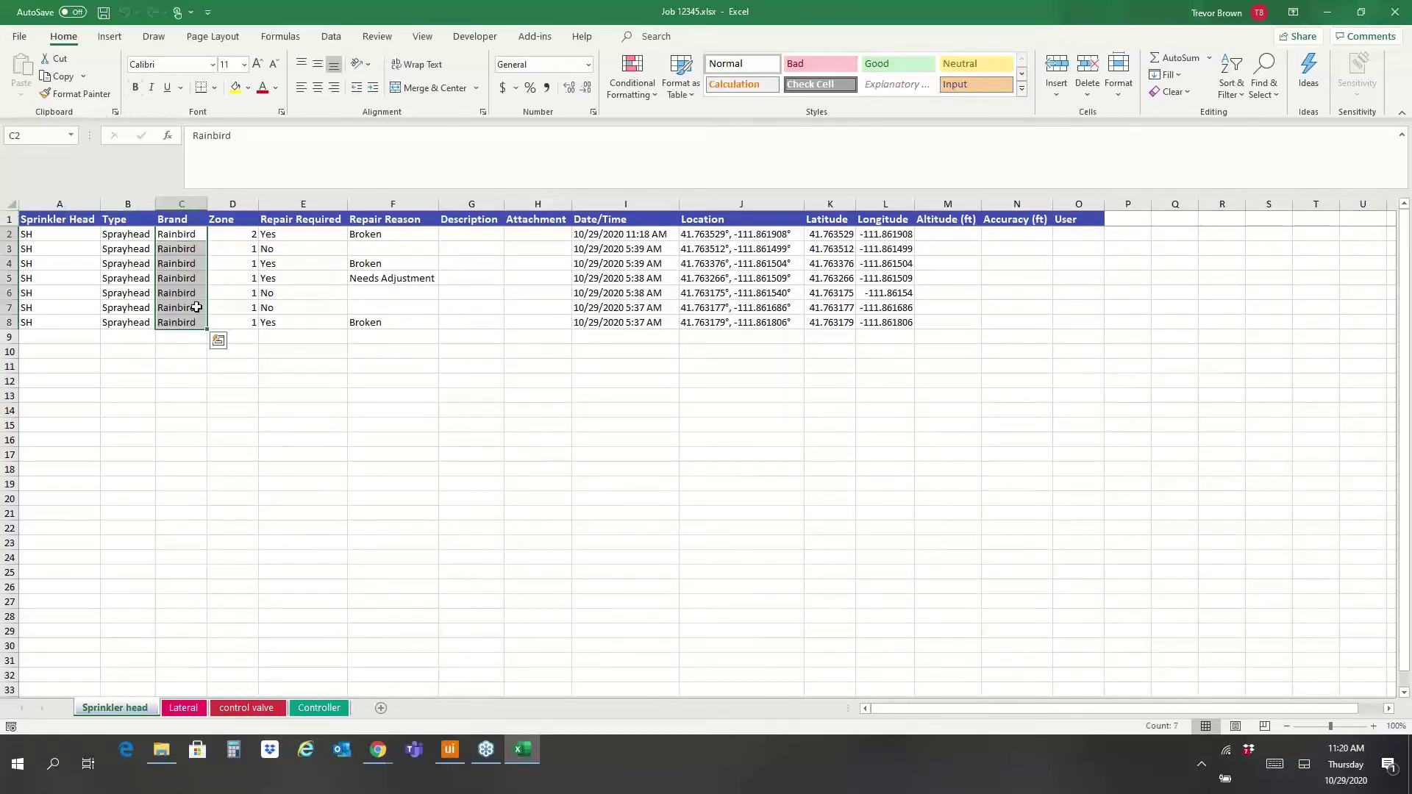
left_click_drag(238, 234, 236, 328)
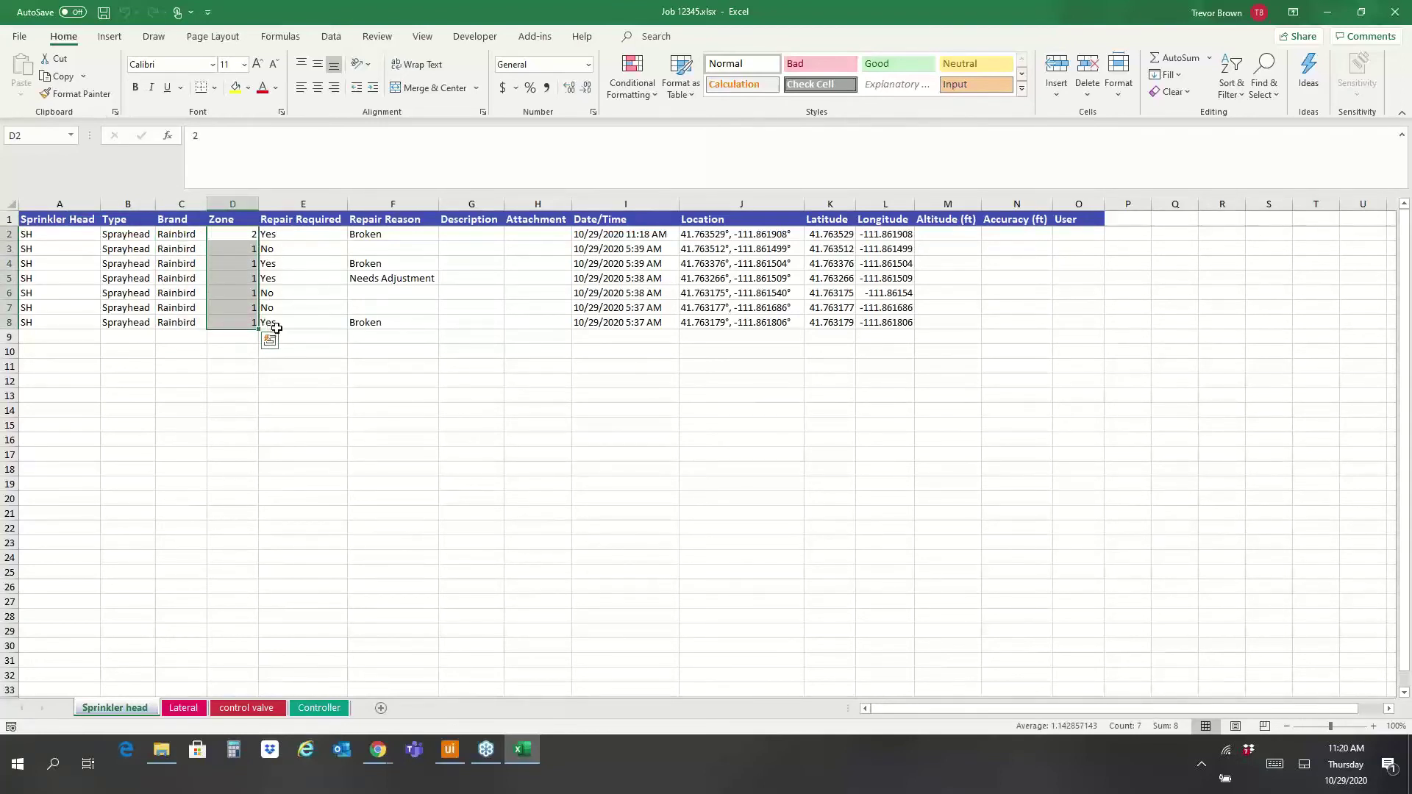
left_click(277, 291)
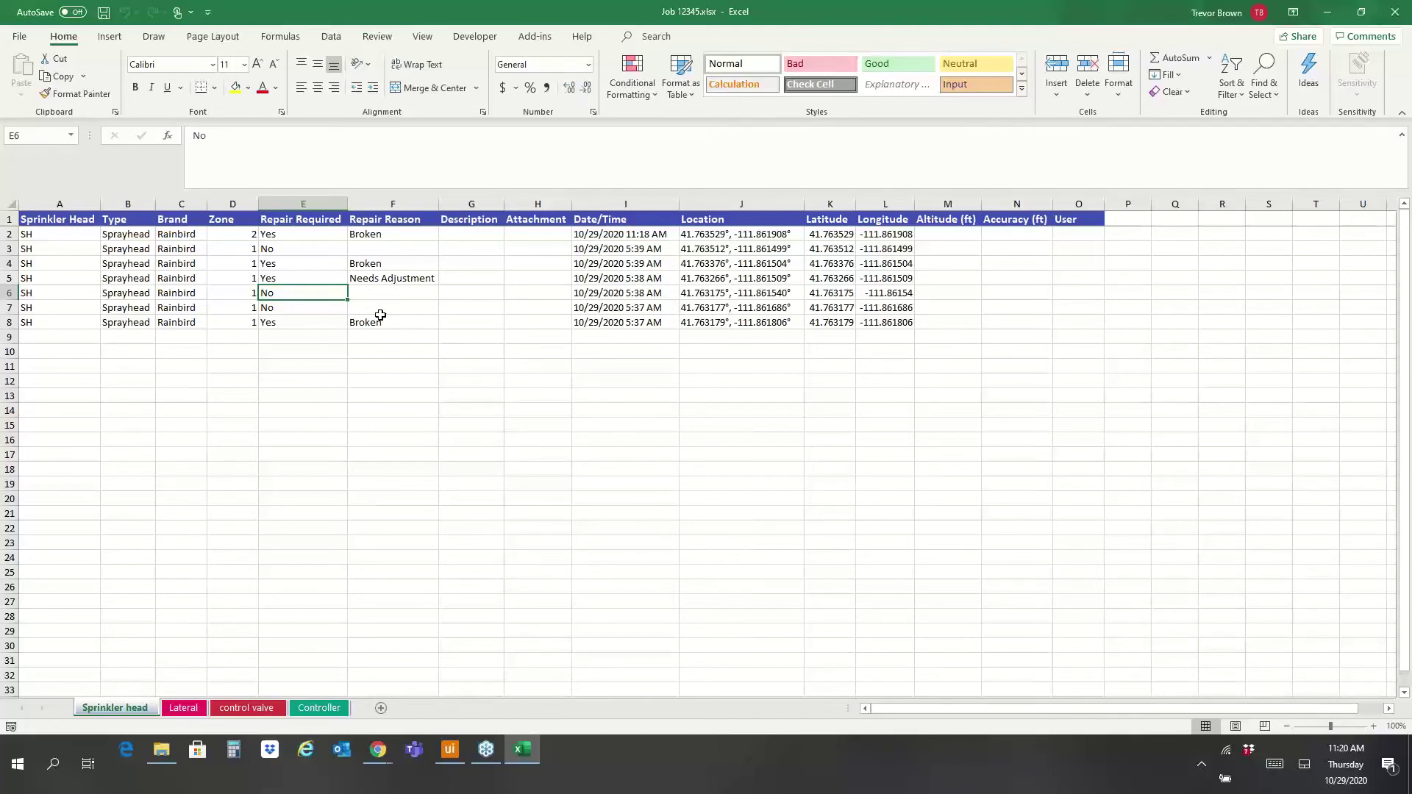
Step: Switch back to Uinta, export the job as a KML fast report, and inspect the SH - 2 sprinkler head's attributes in Google Earth
key("alt+Tab")
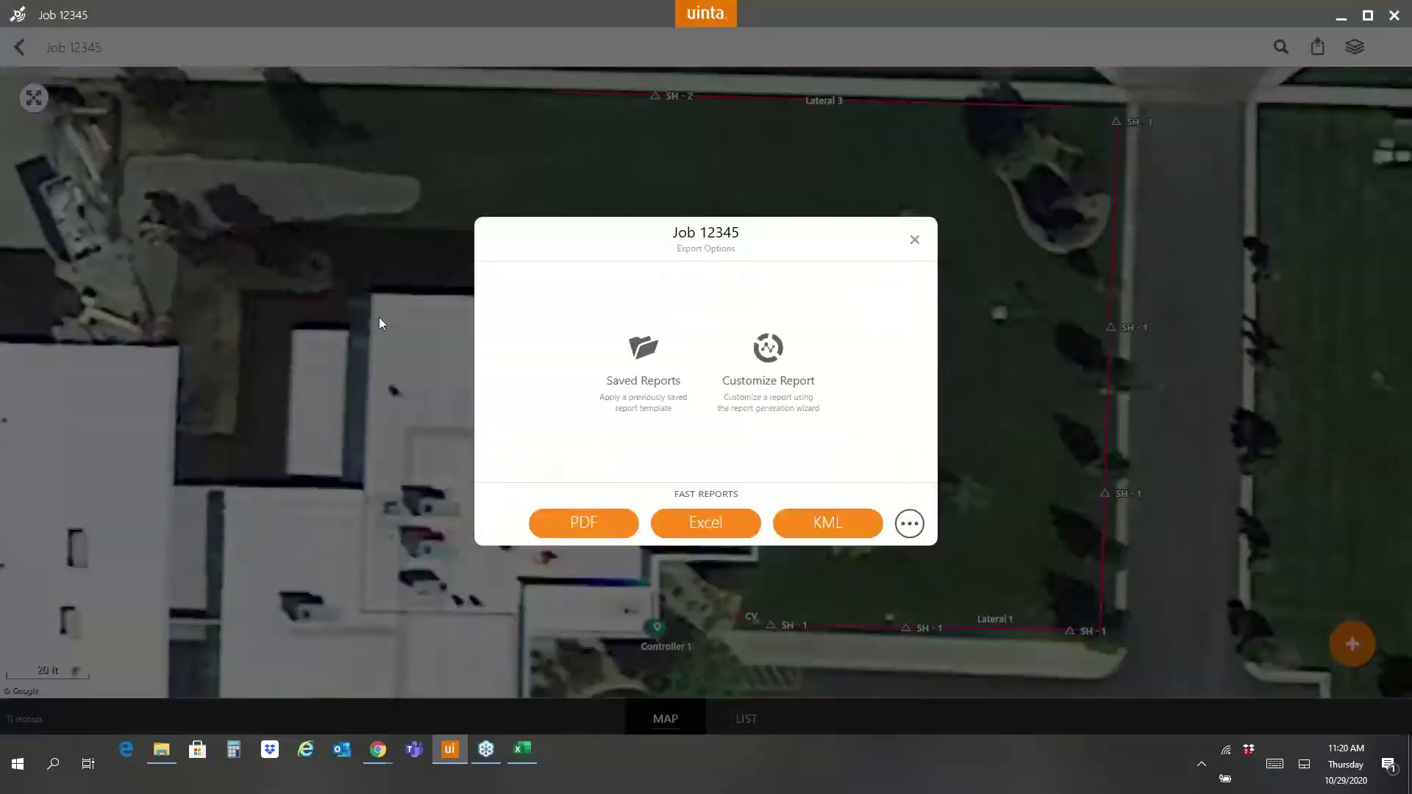
left_click(827, 522)
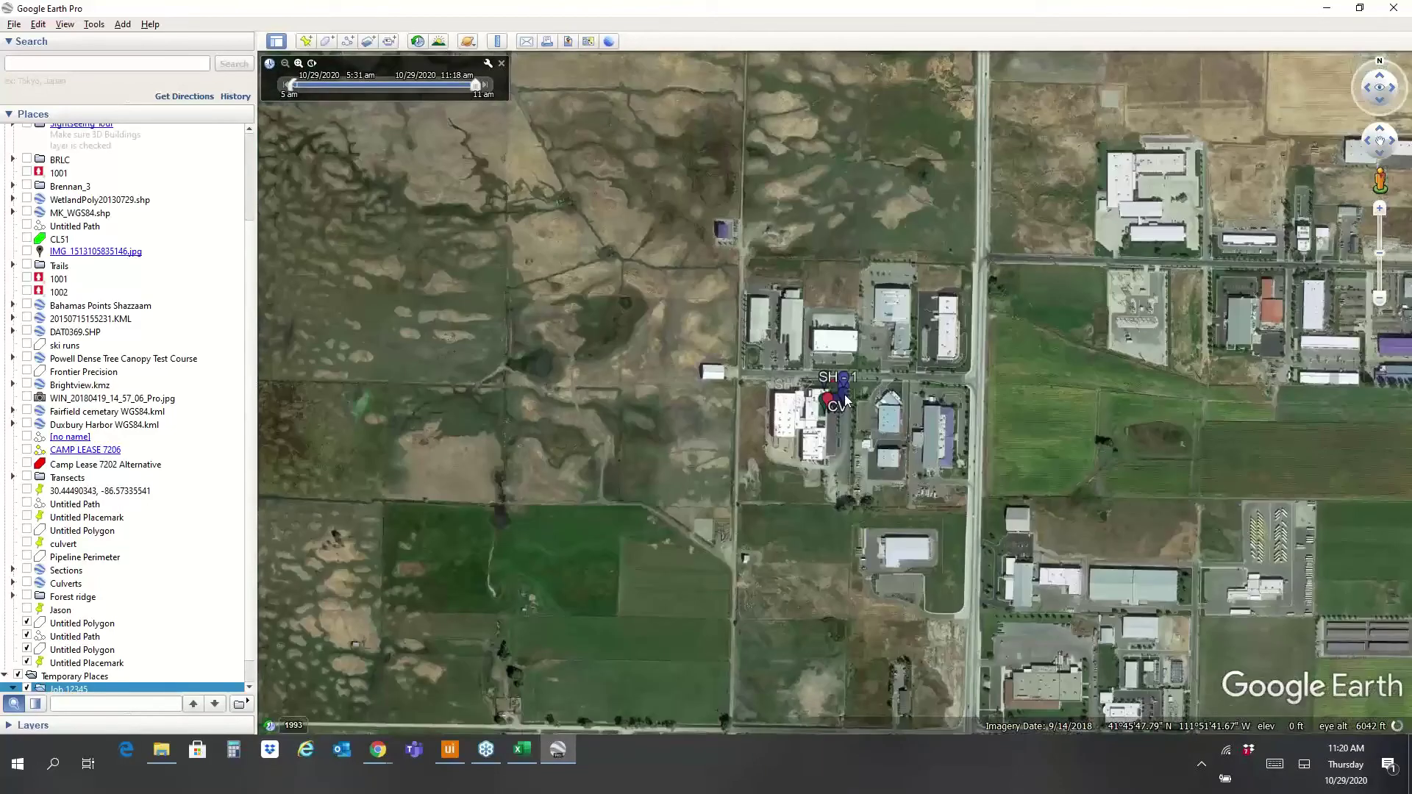
left_click(845, 399)
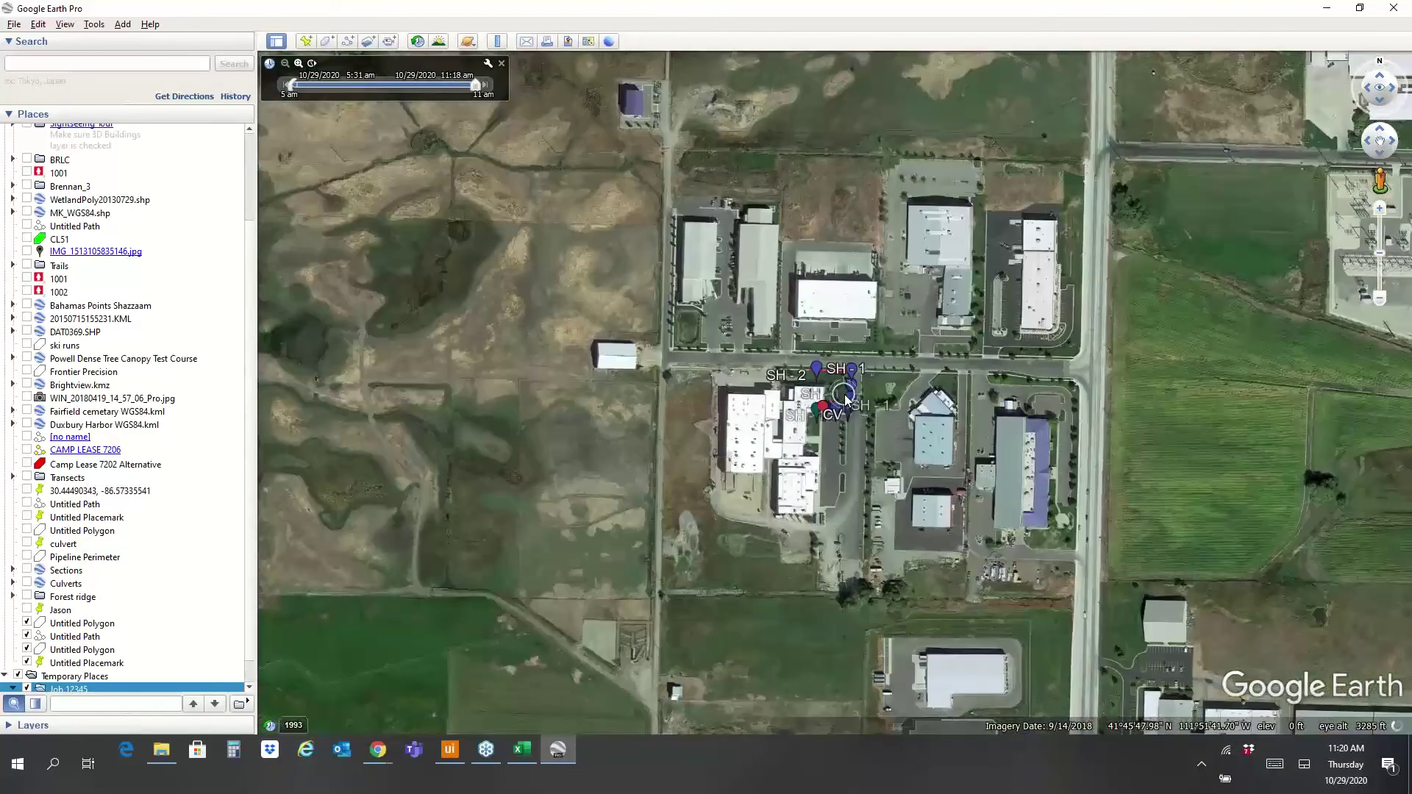
left_click(846, 399)
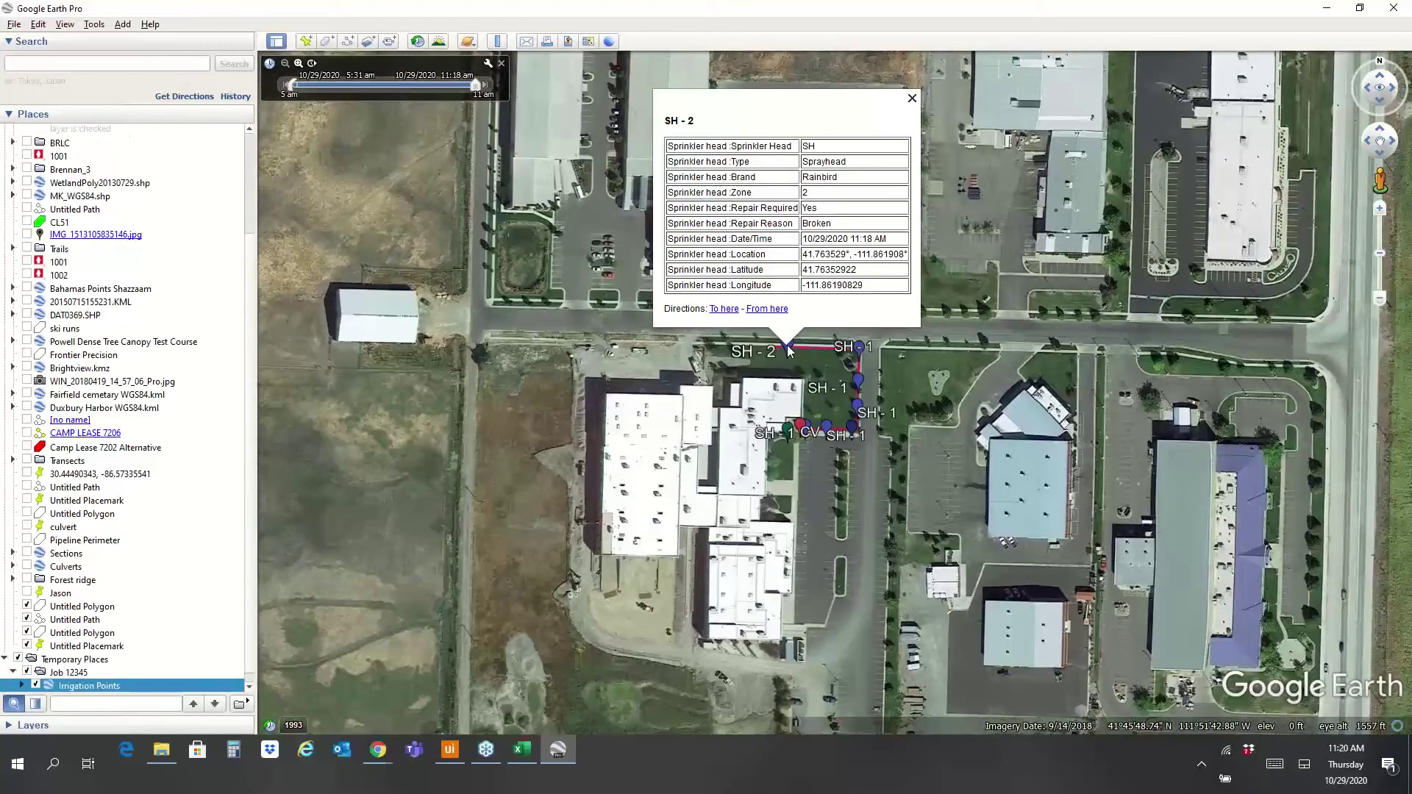
left_click(911, 94)
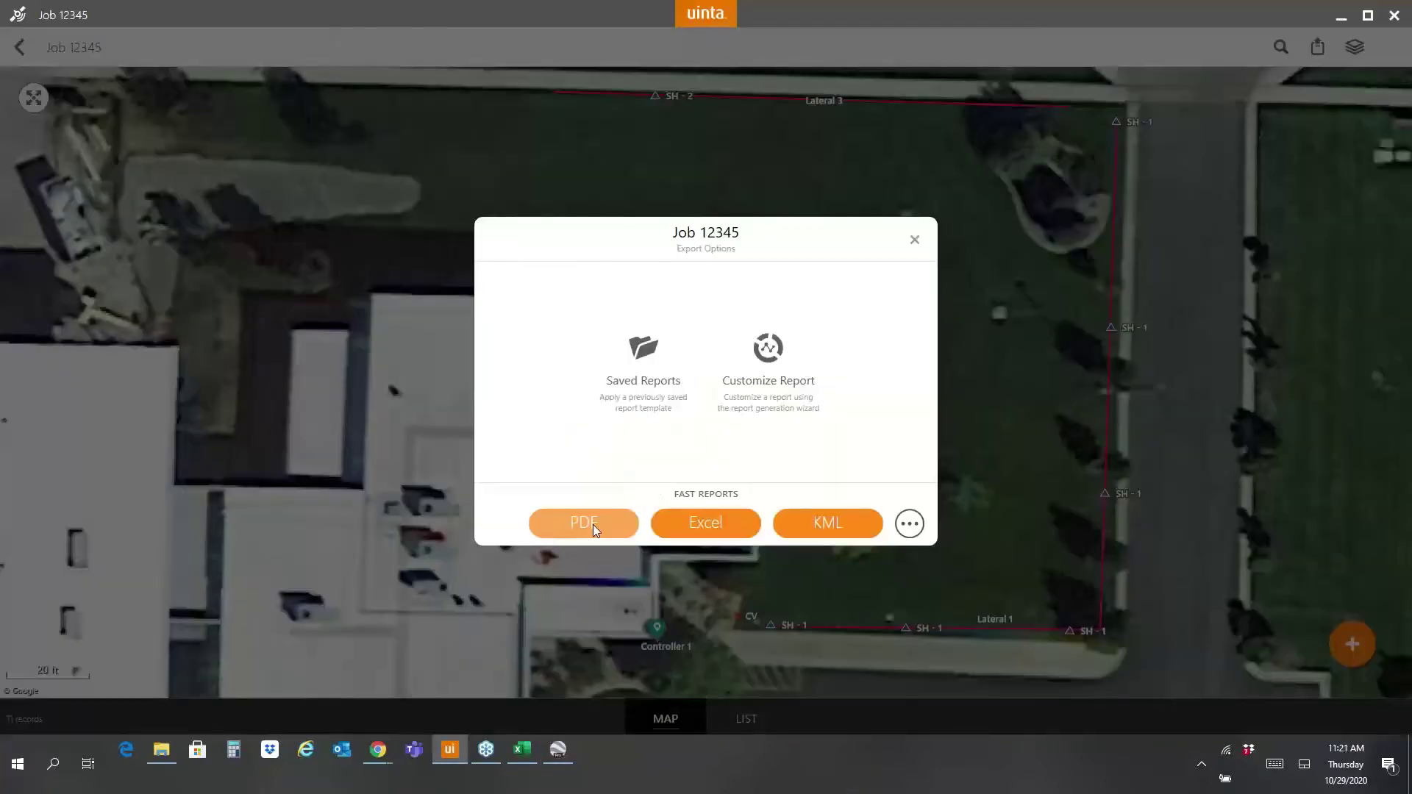
Step: Start a PDF fast report of the job and add an address line below the job title in the first text box
left_click(593, 523)
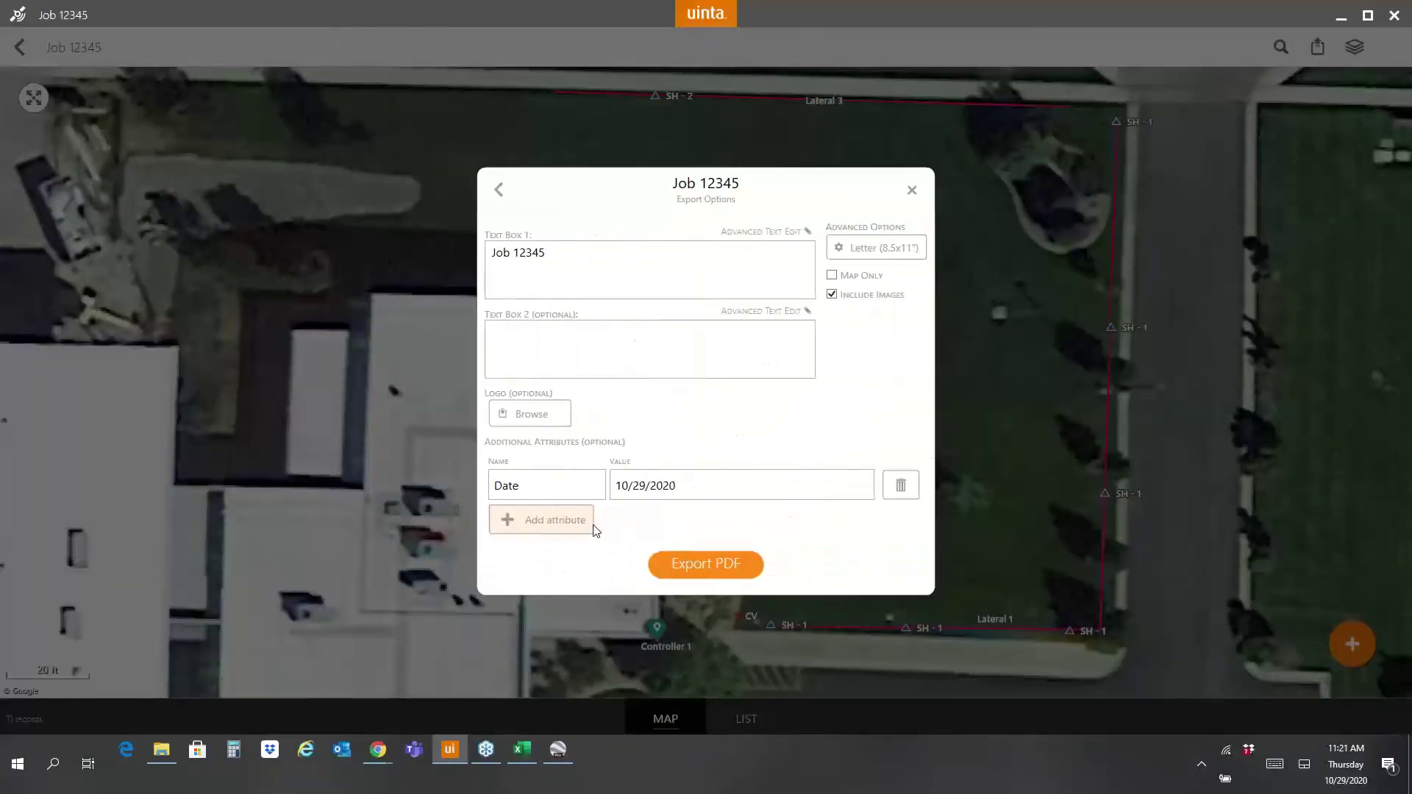
left_click(614, 337)
left_click(592, 255)
key("Return")
type("Adress")
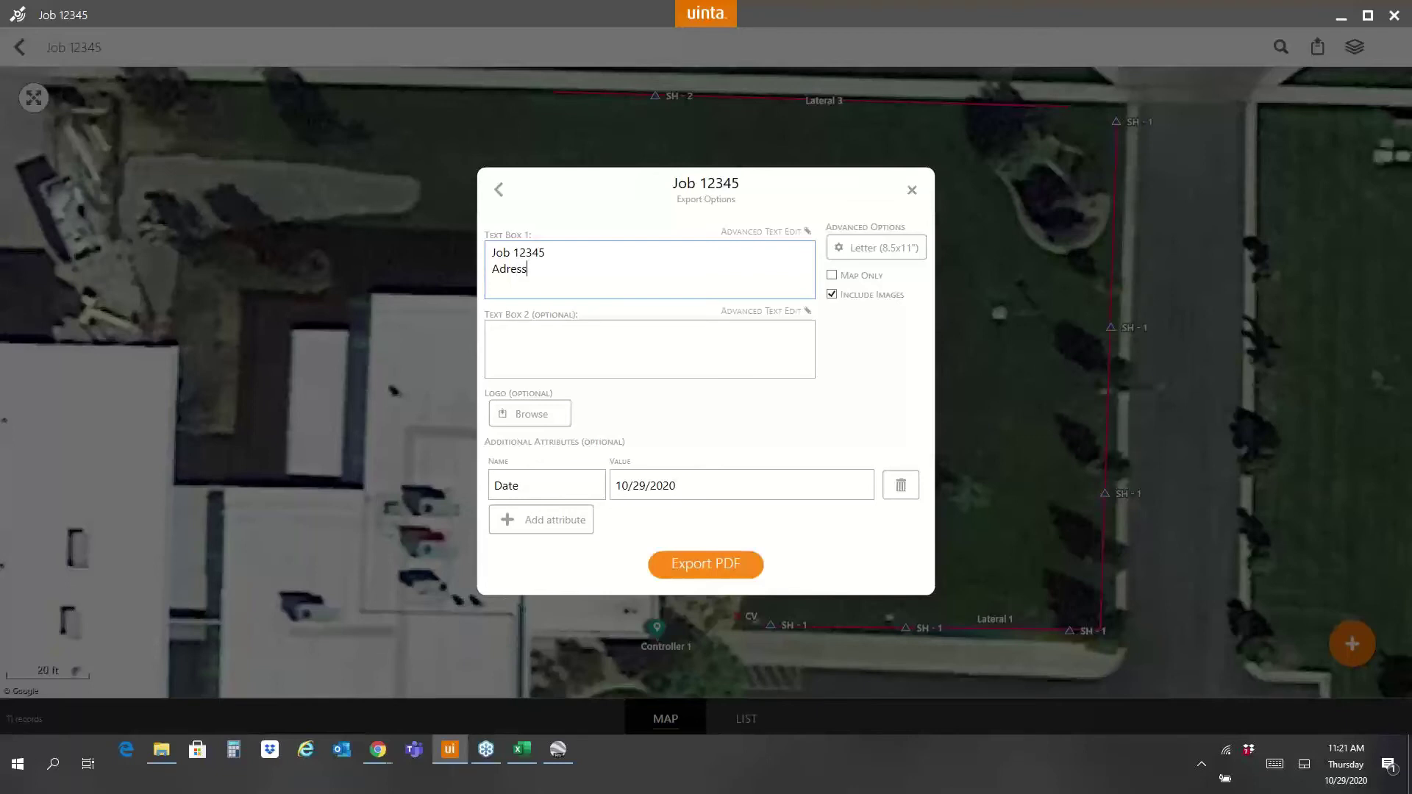
type(" 1234")
left_click(507, 269)
type("d")
Step: Insert fish 1_edited.jpg from the Pictures folder as the report's logo
left_click(521, 422)
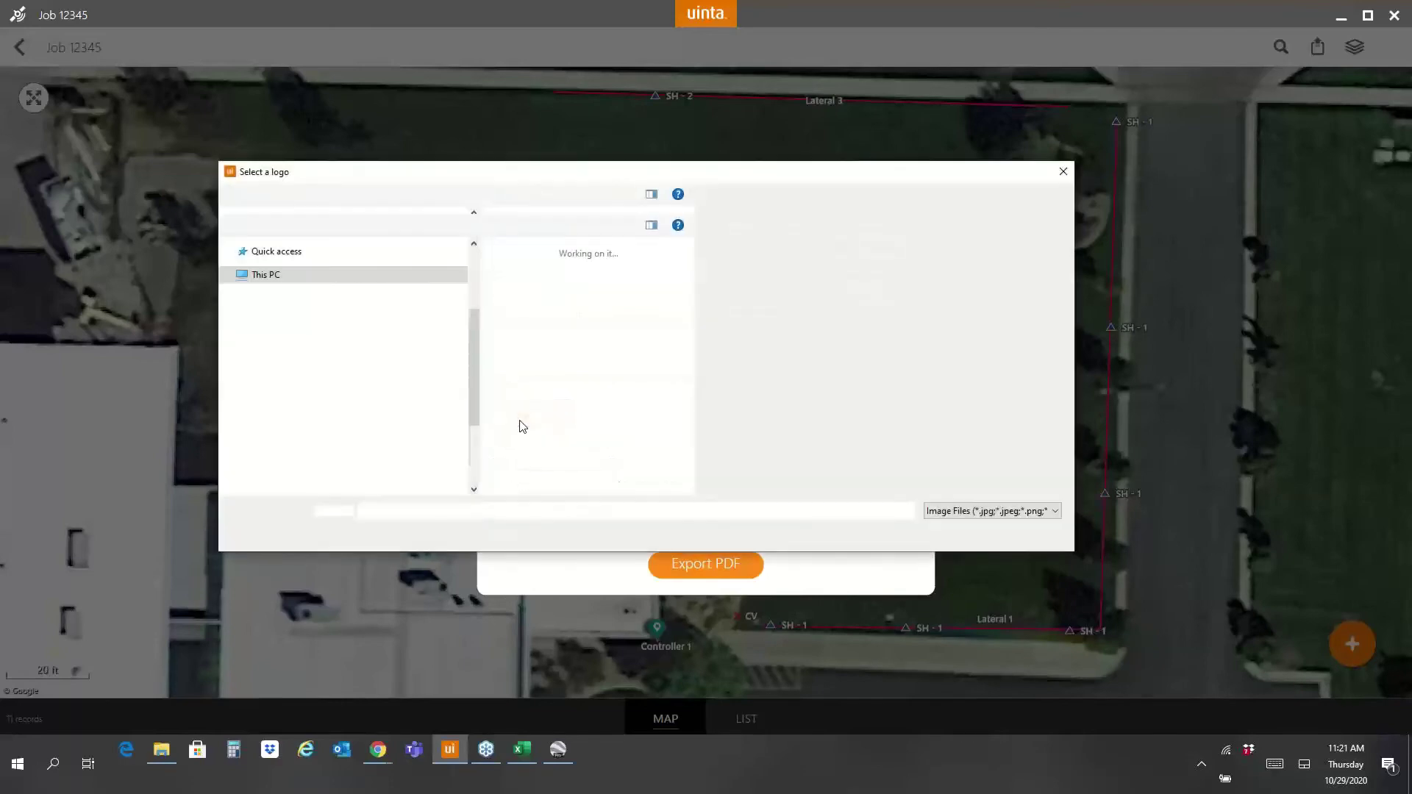
scroll(734, 439, "down", 3)
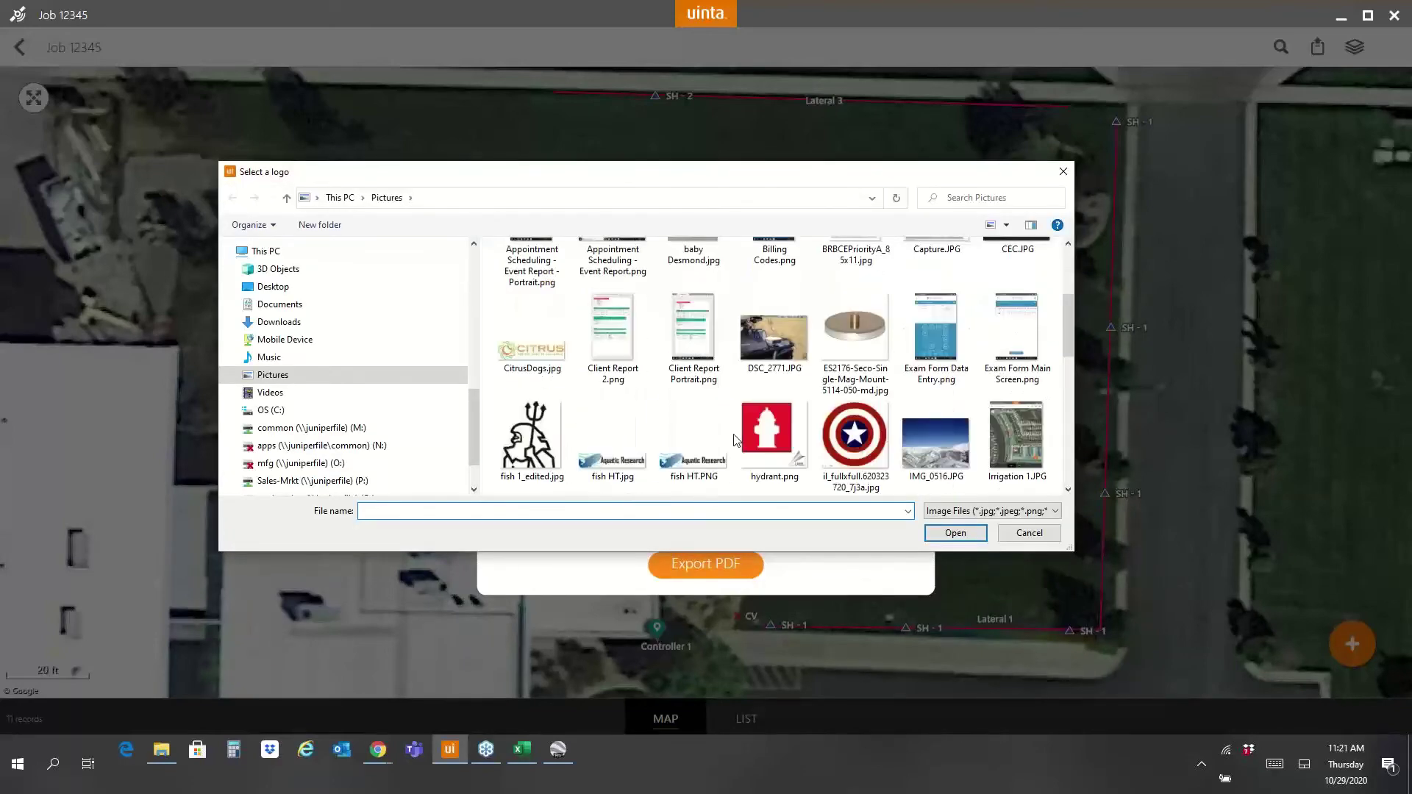
left_click(530, 436)
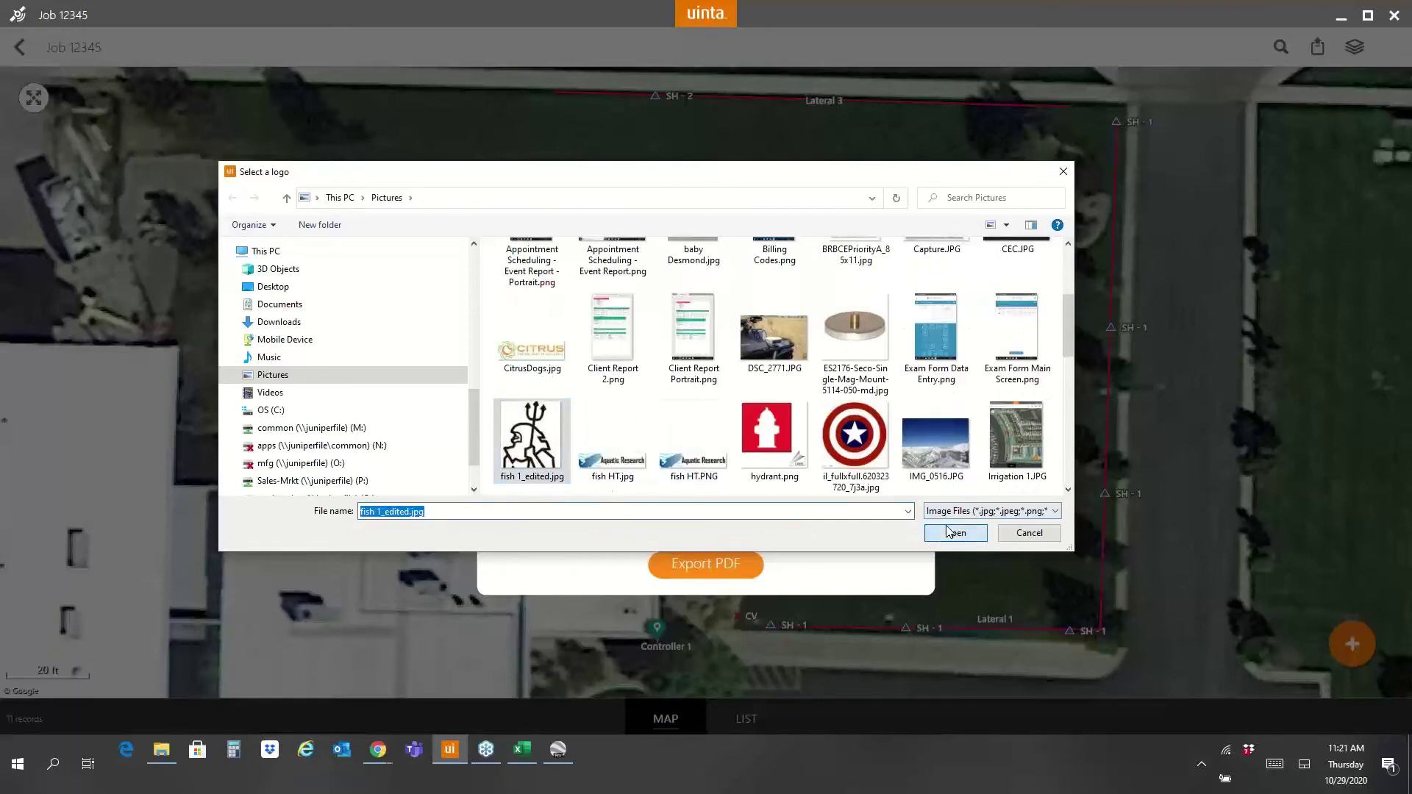
left_click(948, 531)
Step: Add an additional report attribute named "Inspected by:" with the value Juniper Systems
left_click(546, 561)
type("Inspected by")
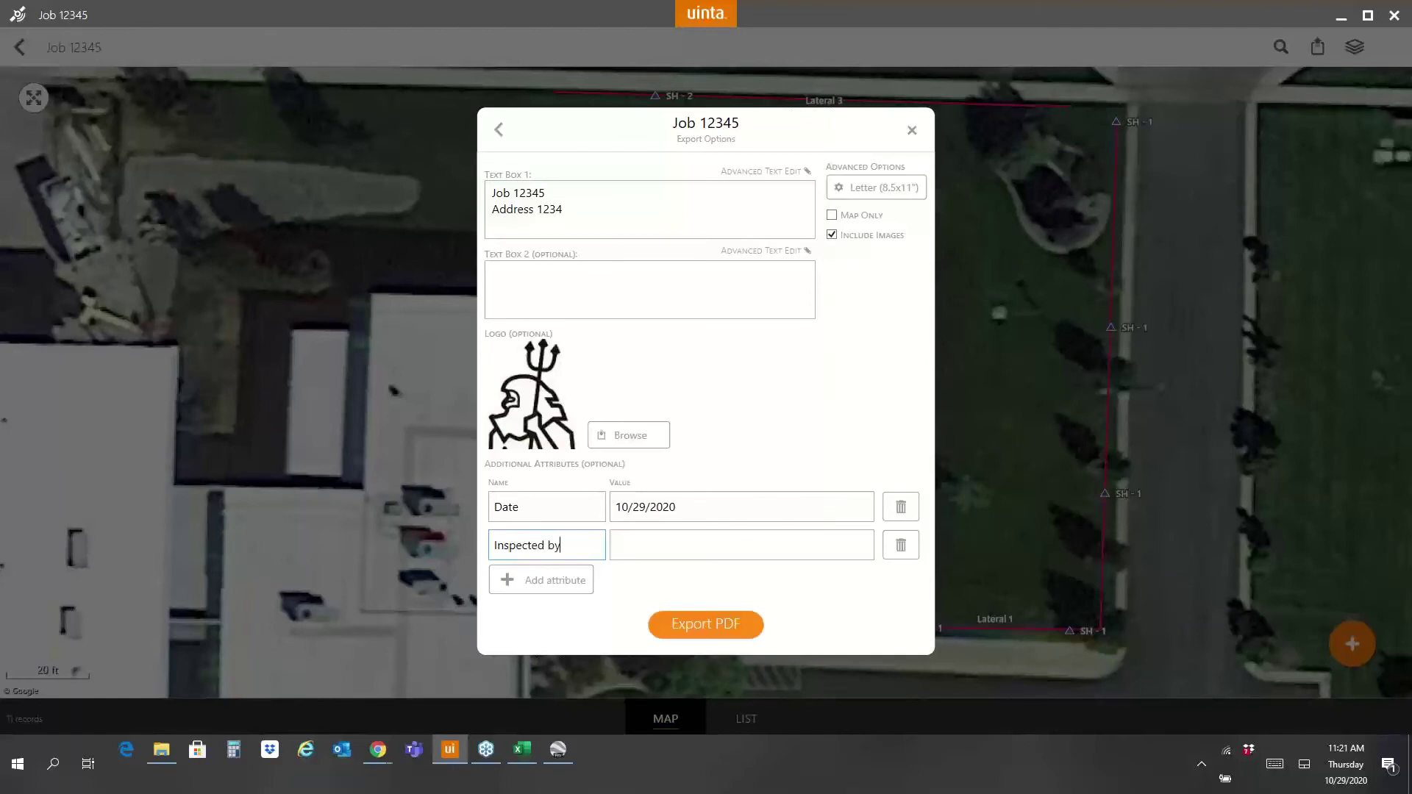
type(":")
left_click(615, 545)
type("Juniper Systems")
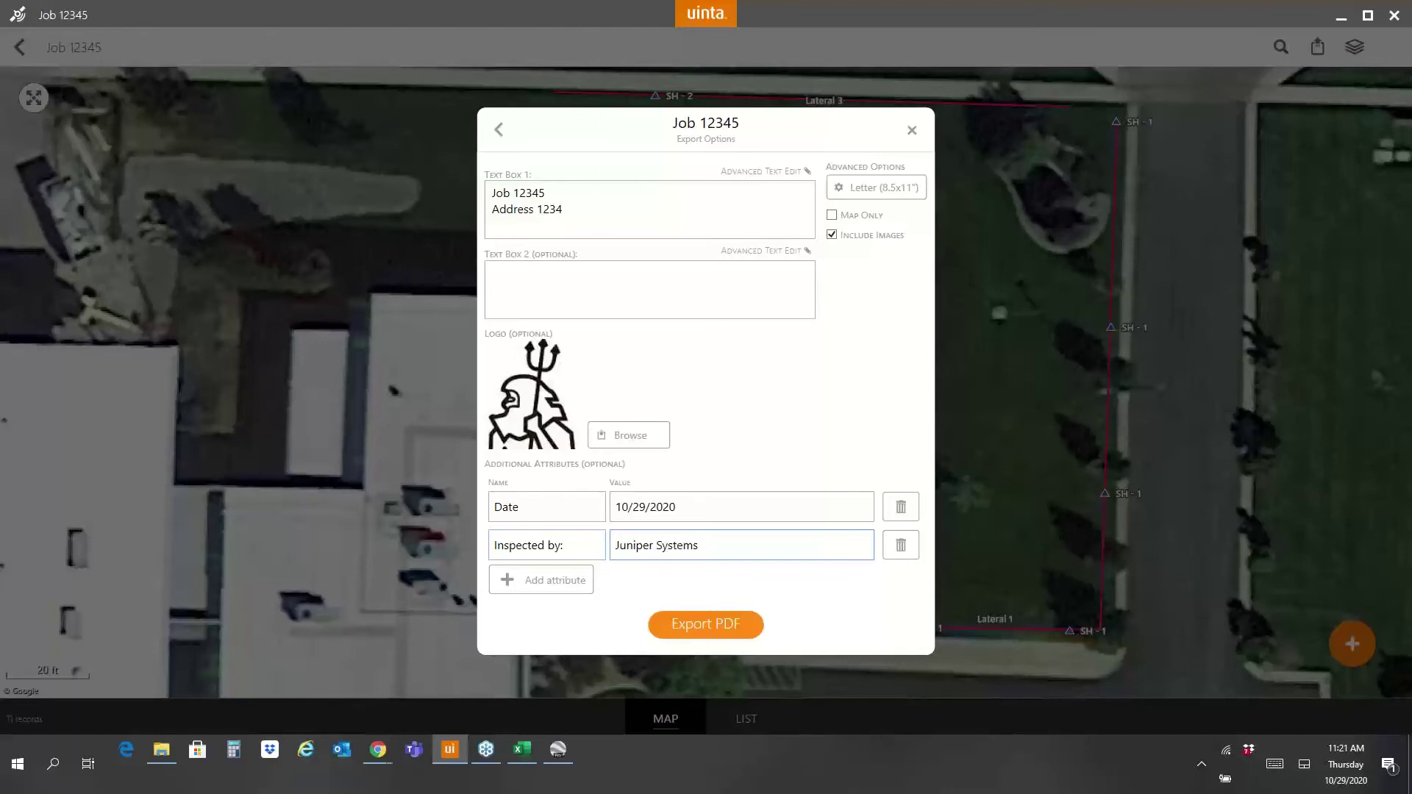
Step: Check the page sizes offered in the PDF report's advanced options and return to the report setup
left_click(846, 191)
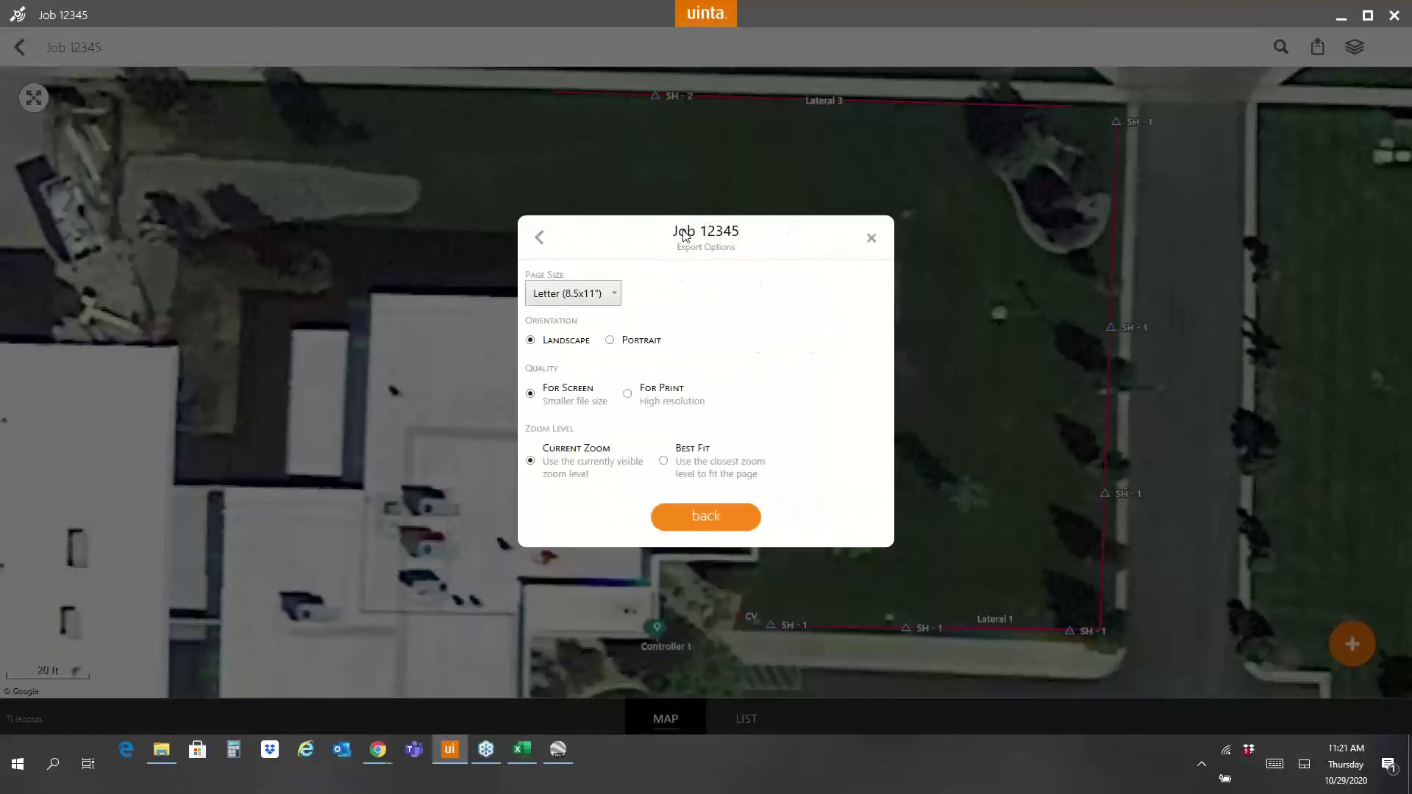
left_click(600, 296)
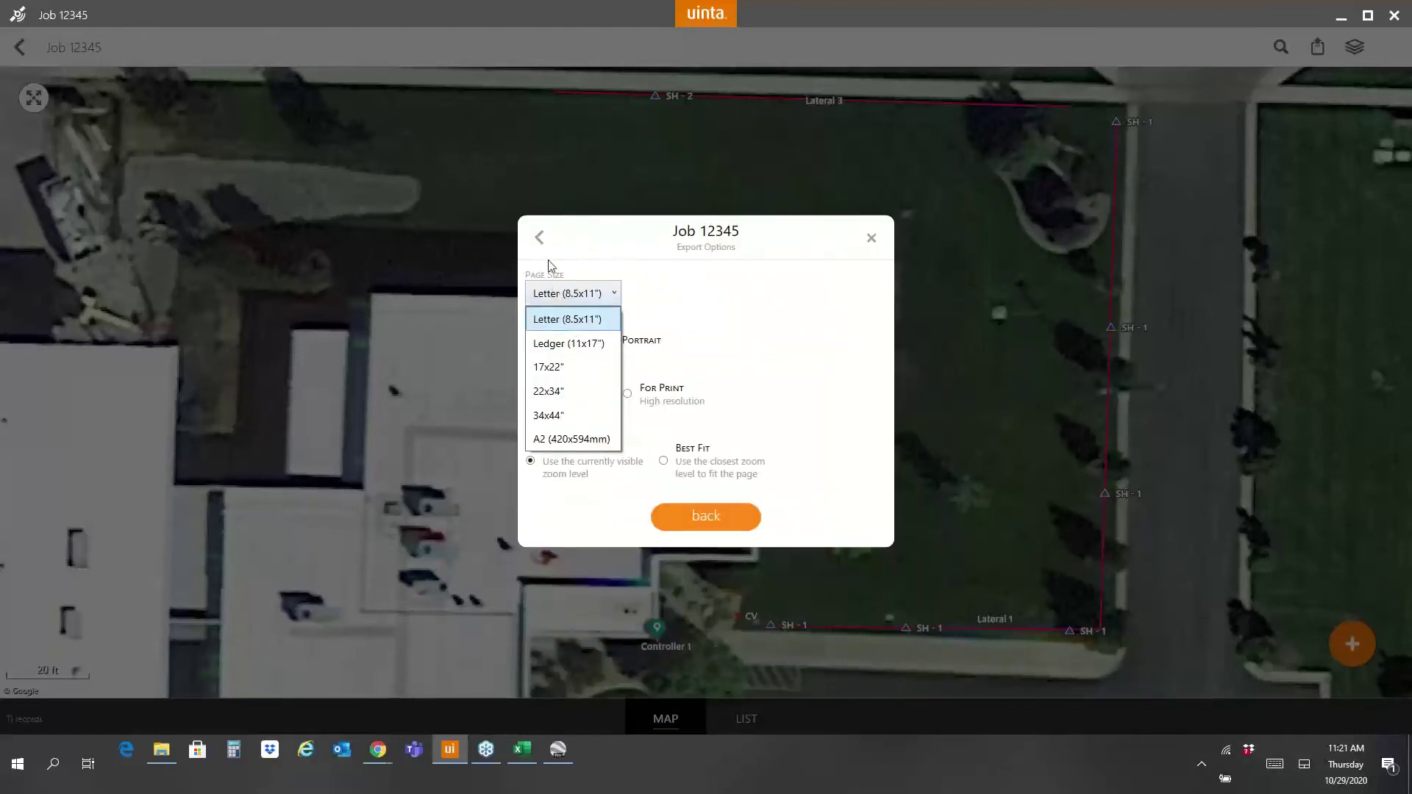
left_click(542, 238)
left_click(544, 239)
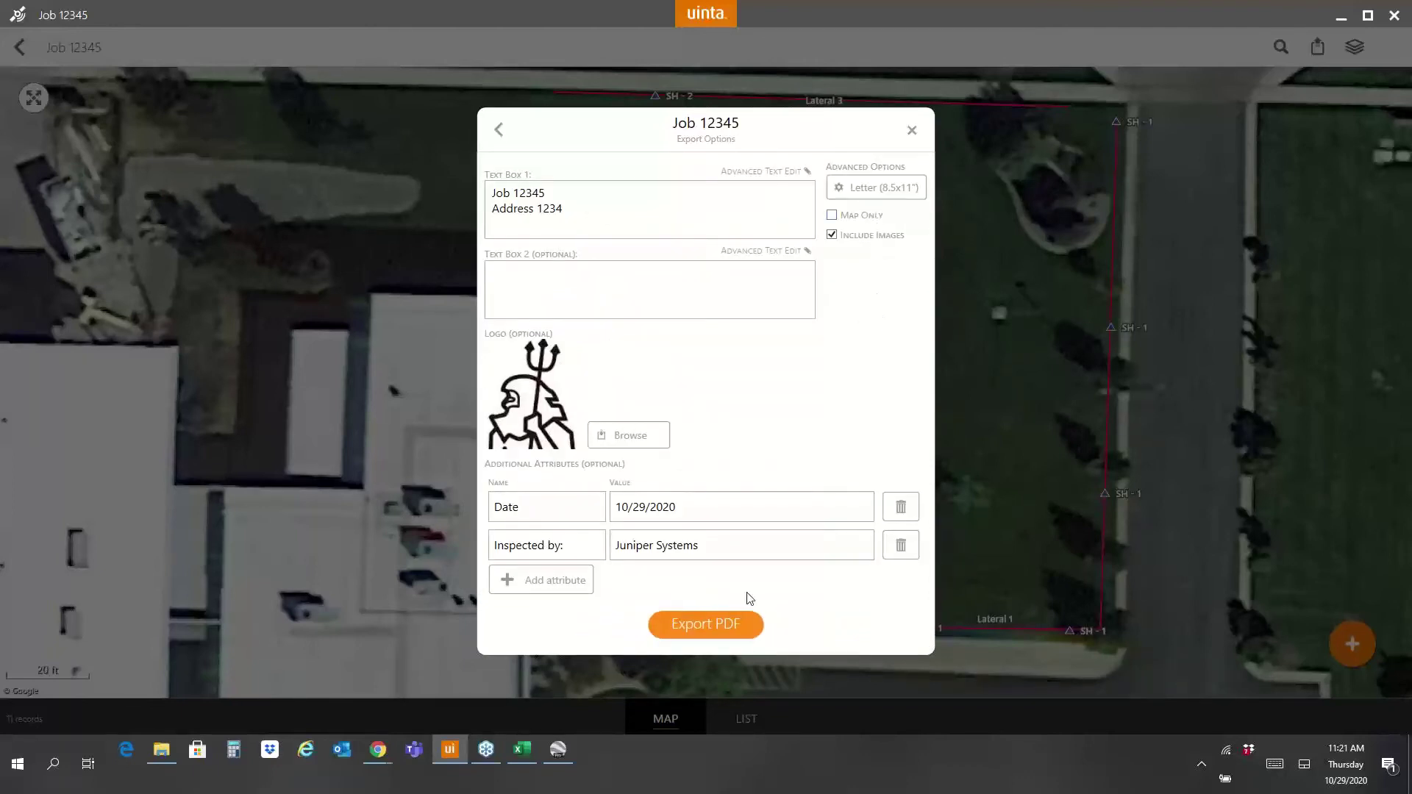
Step: Export the PDF report, overwriting the existing file, and review its map page and record tables
left_click(735, 625)
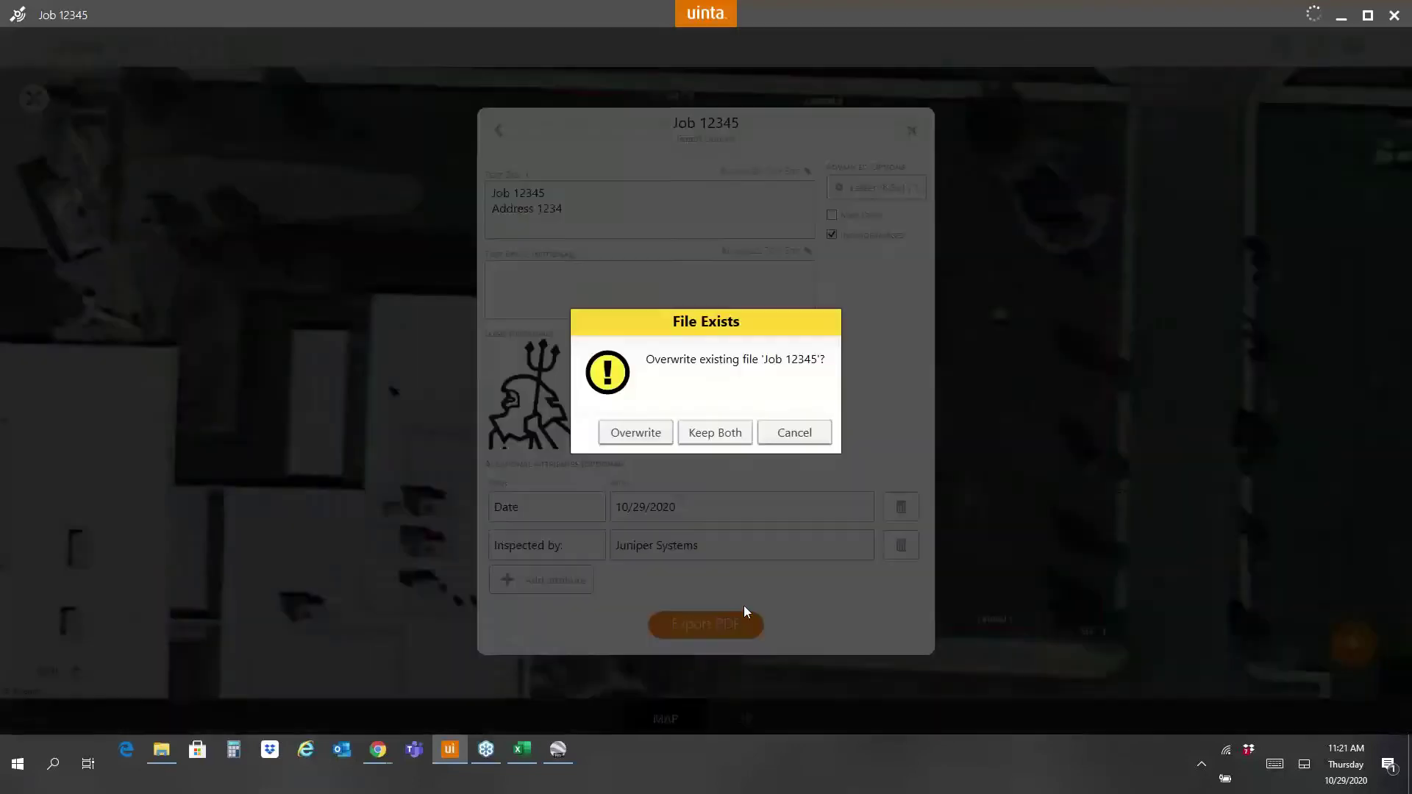
left_click(642, 431)
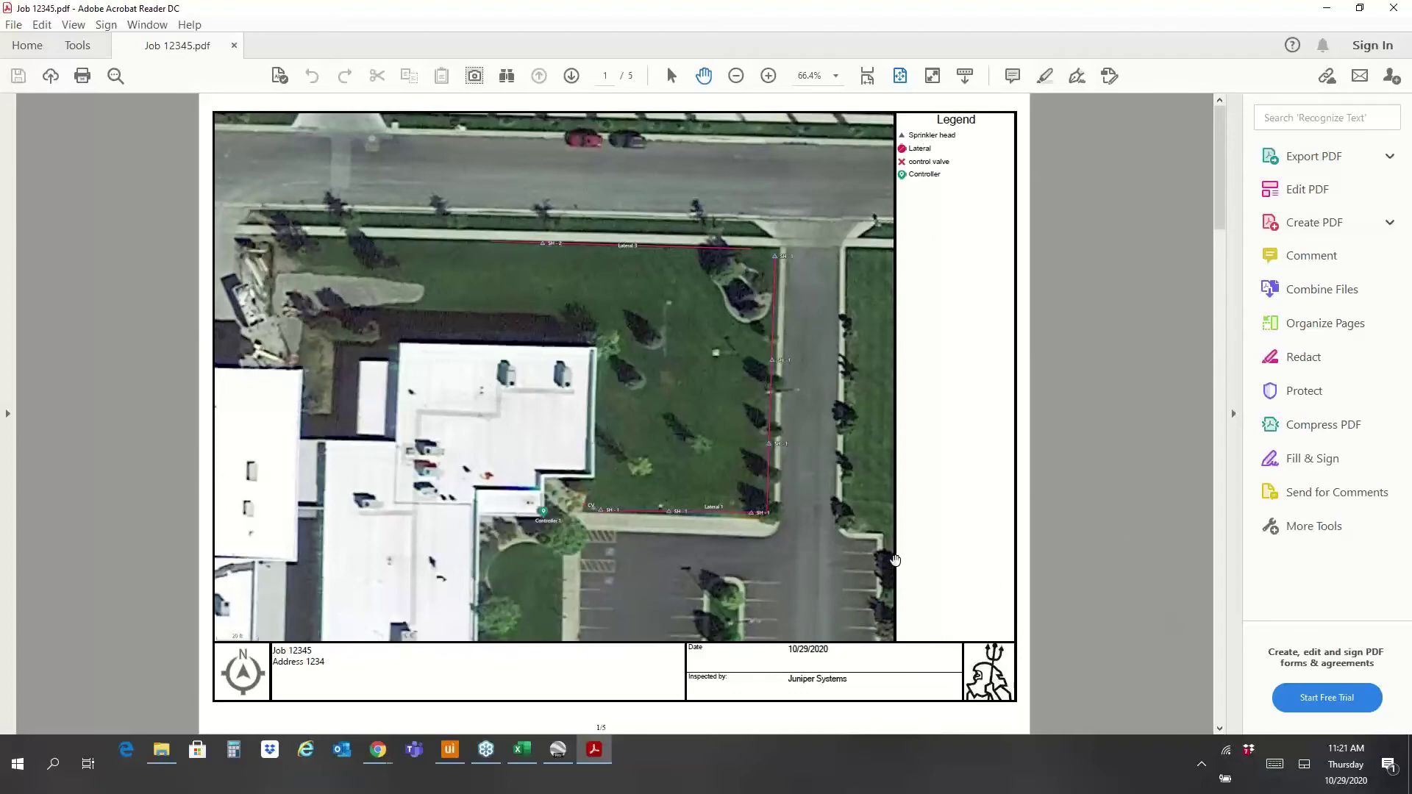
scroll(896, 562, "down", 3)
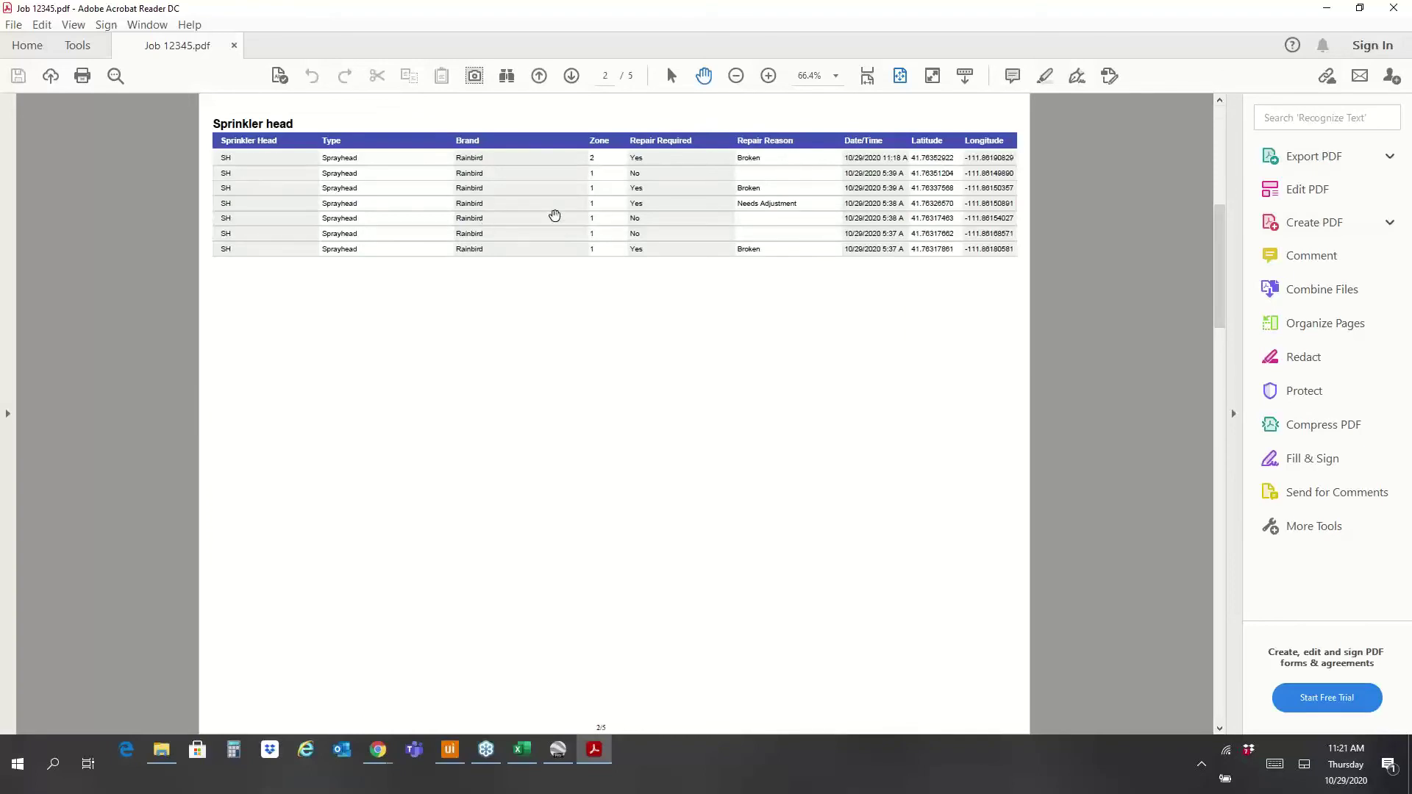
scroll(554, 215, "down", 3)
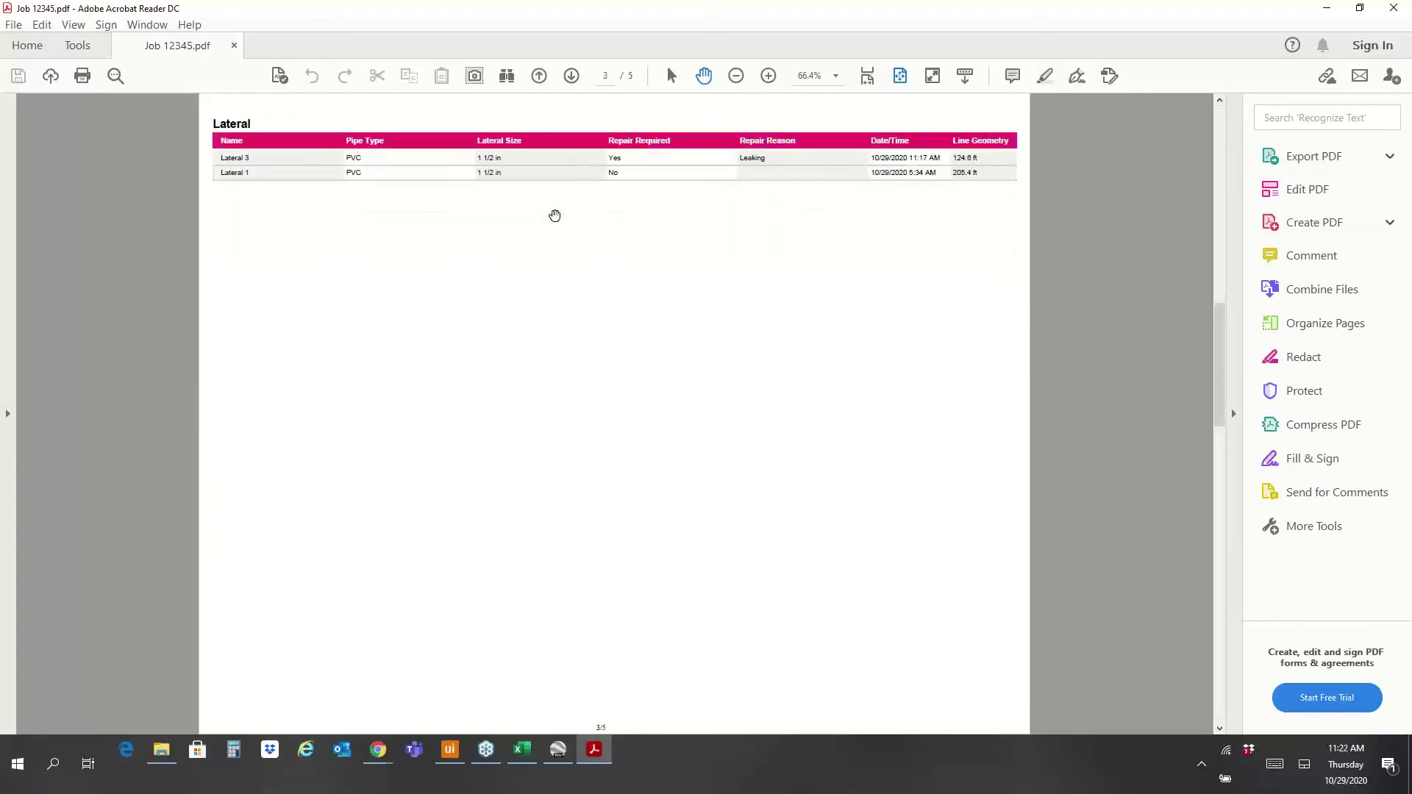
scroll(555, 214, "down", 3)
scroll(555, 215, "up", 9)
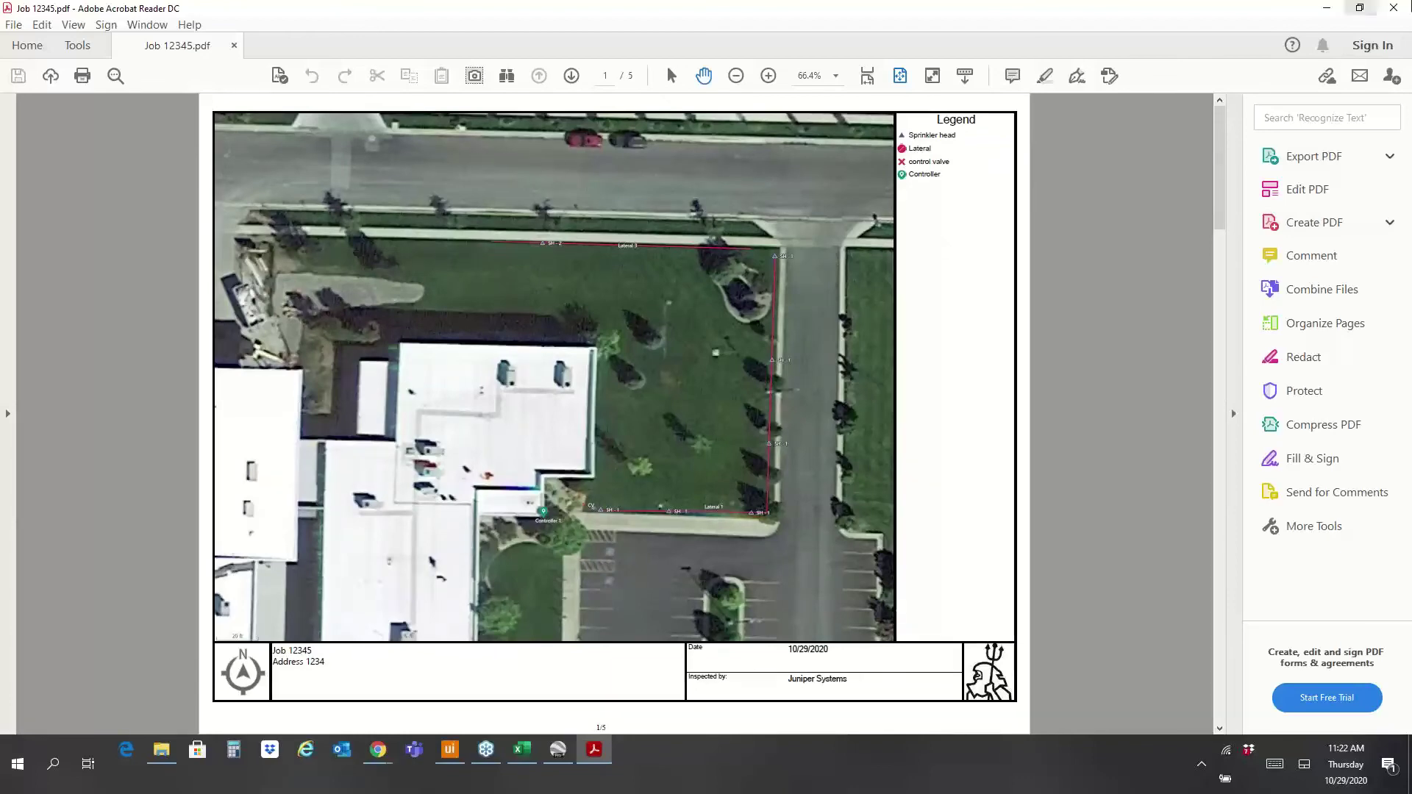
left_click(1332, 8)
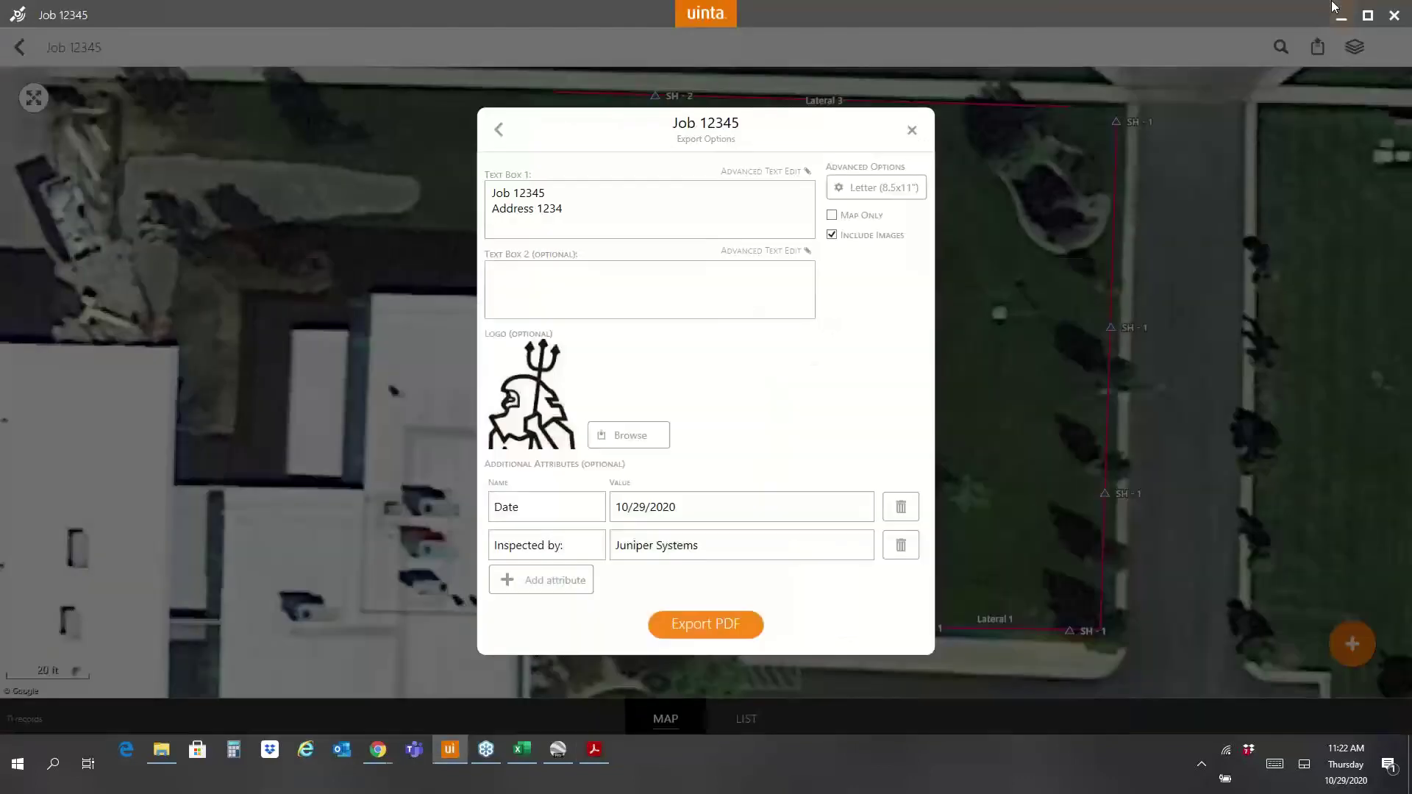
Step: Close the export options, filter the map by searching the records for "Yes", and select the northernmost remaining SH - 1 sprinkler head
left_click(912, 130)
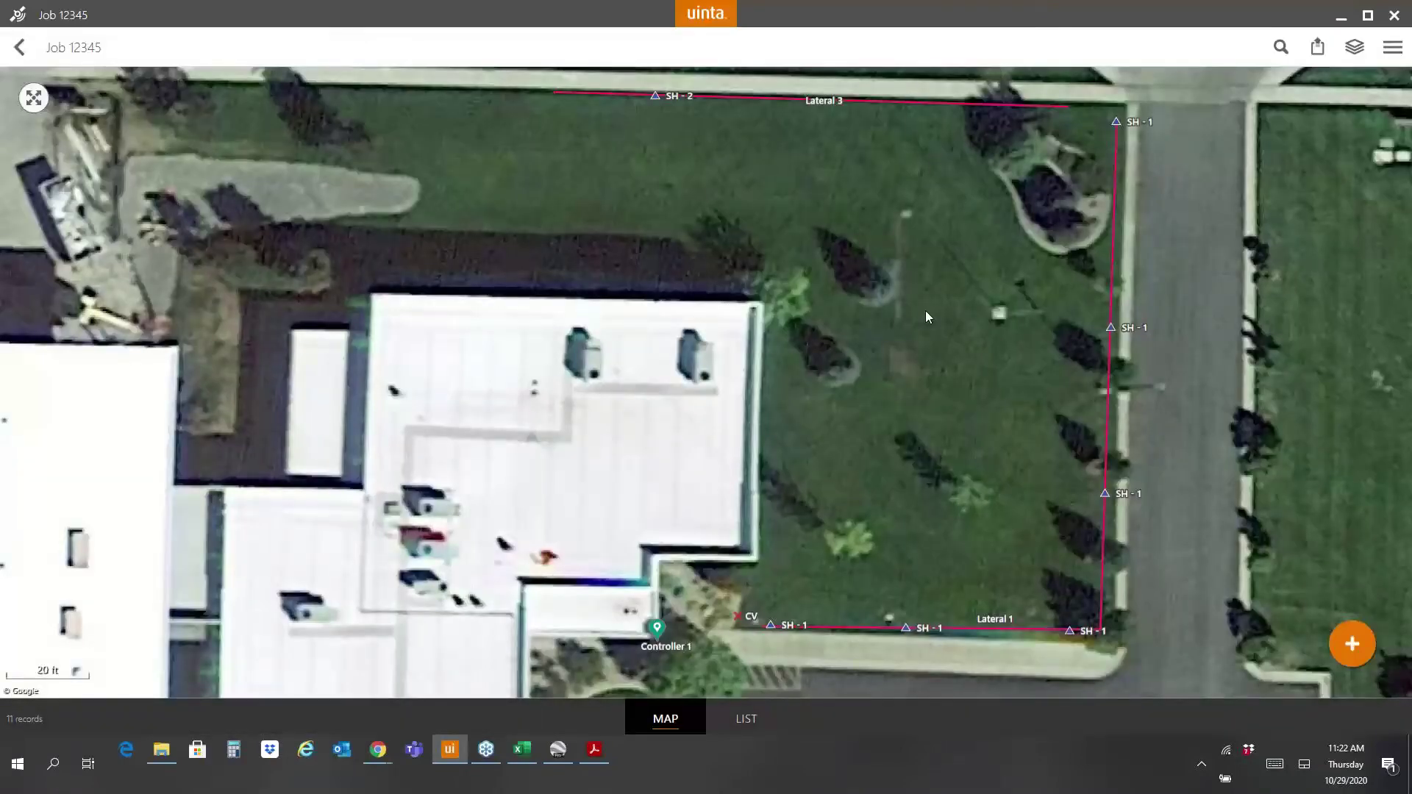
left_click(1280, 48)
type("Yes")
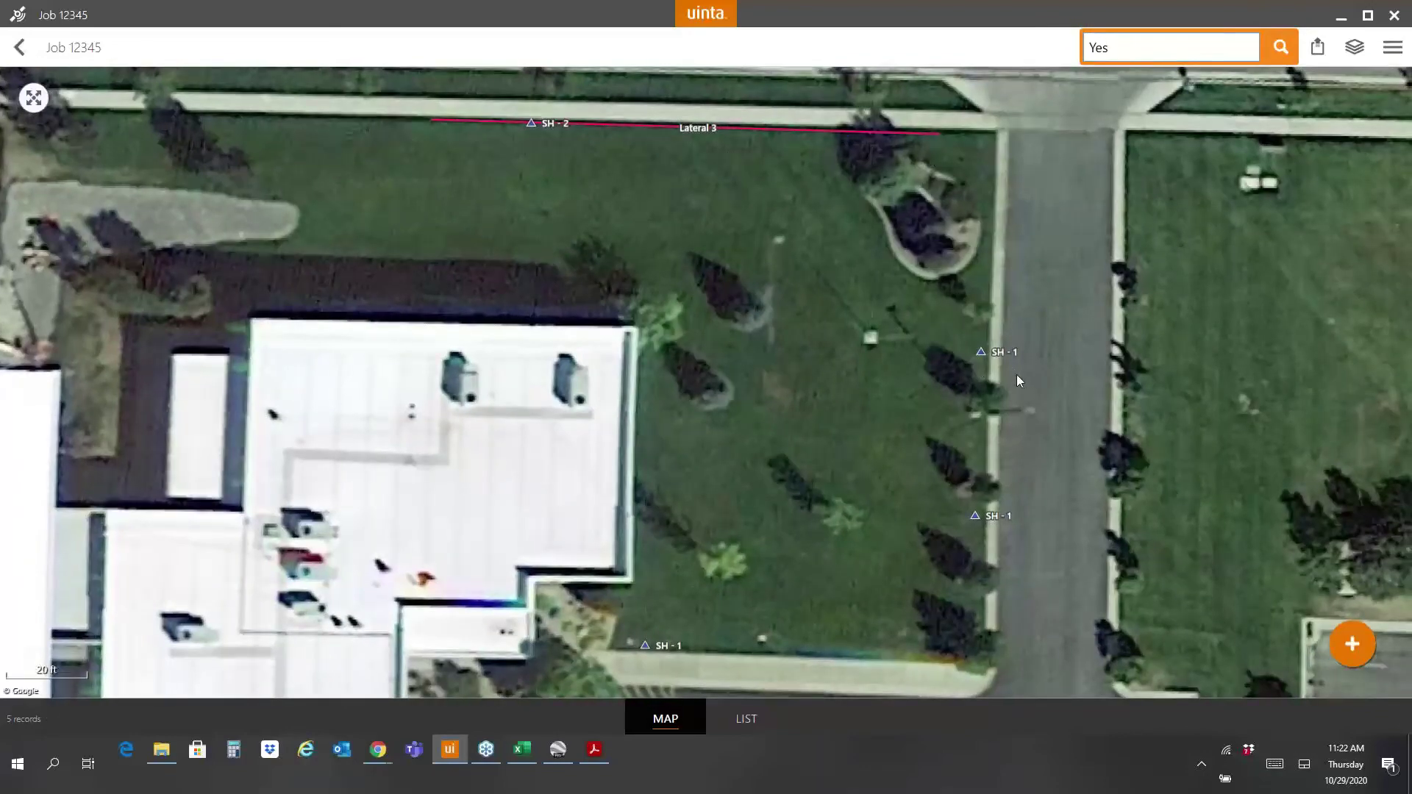
left_click(1000, 350)
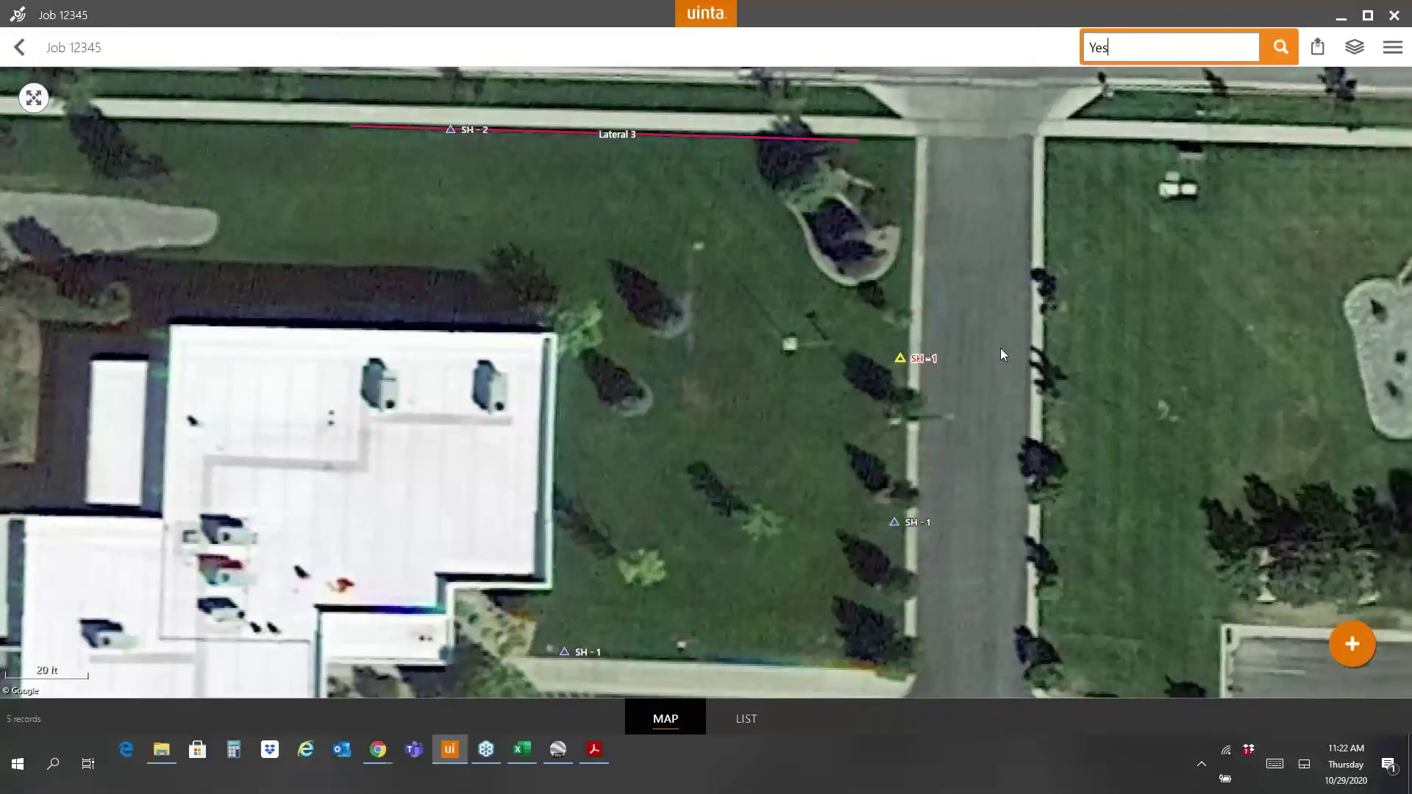
Step: Clear the record search so all records show, and close the selected sprinkler head's details
left_click(1273, 52)
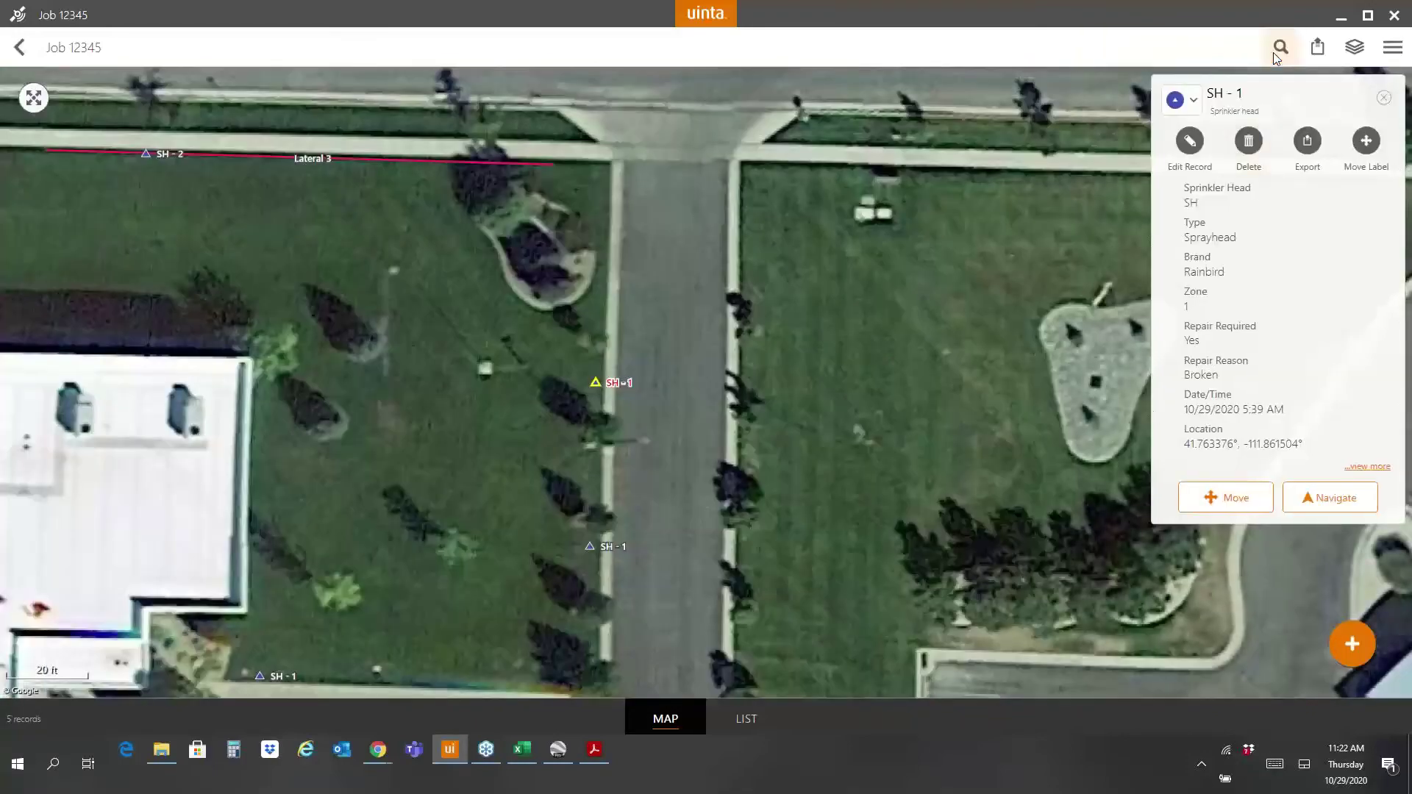
left_click(1359, 50)
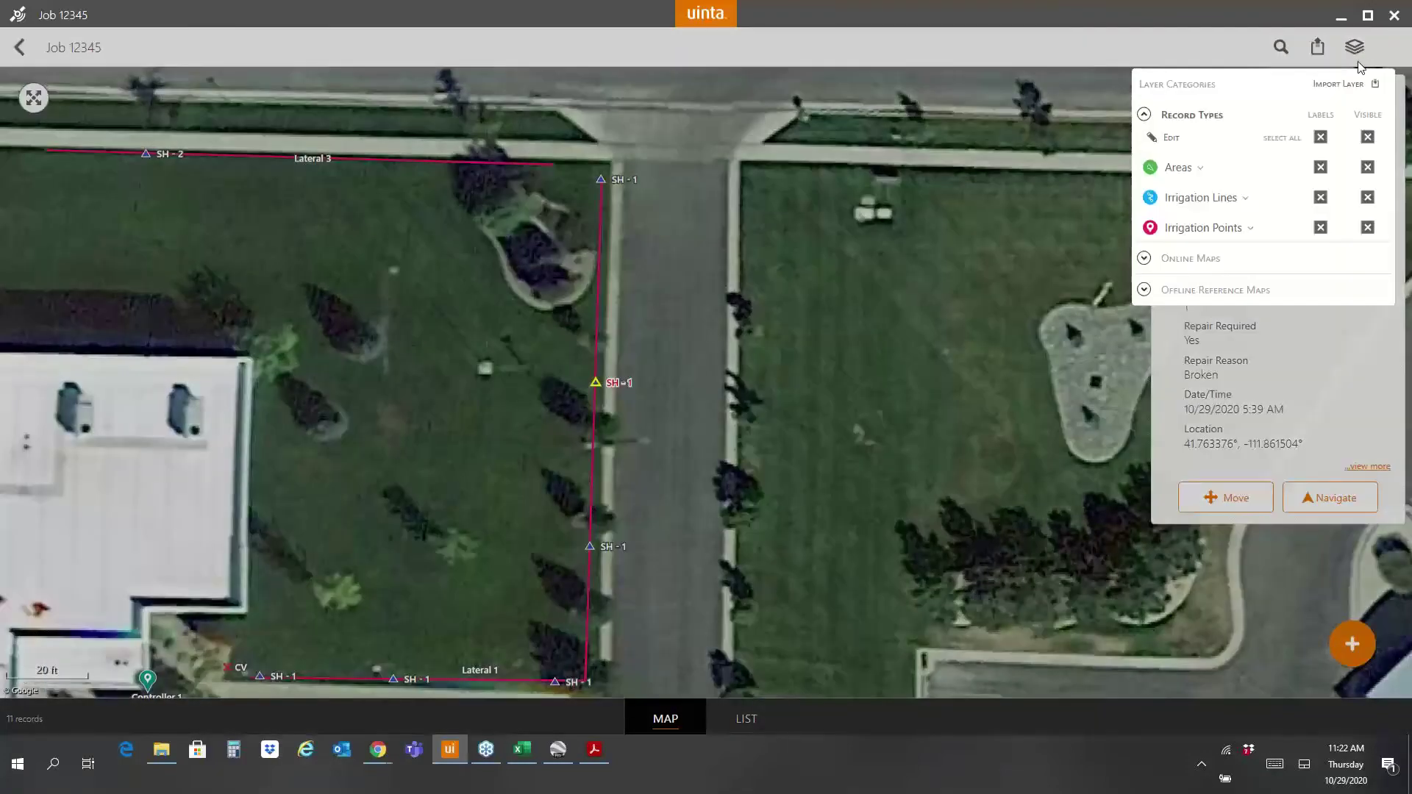
left_click(1112, 250)
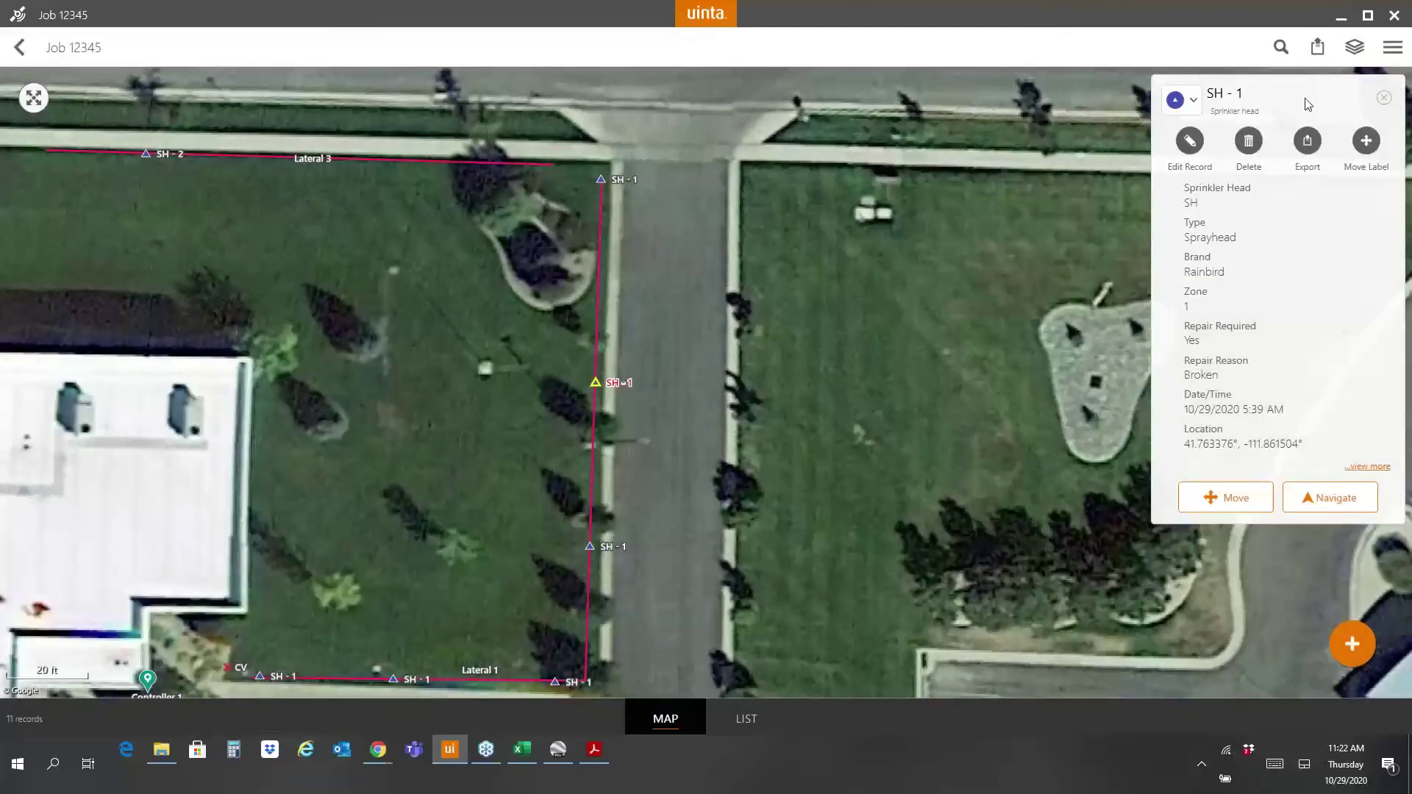
left_click(1389, 97)
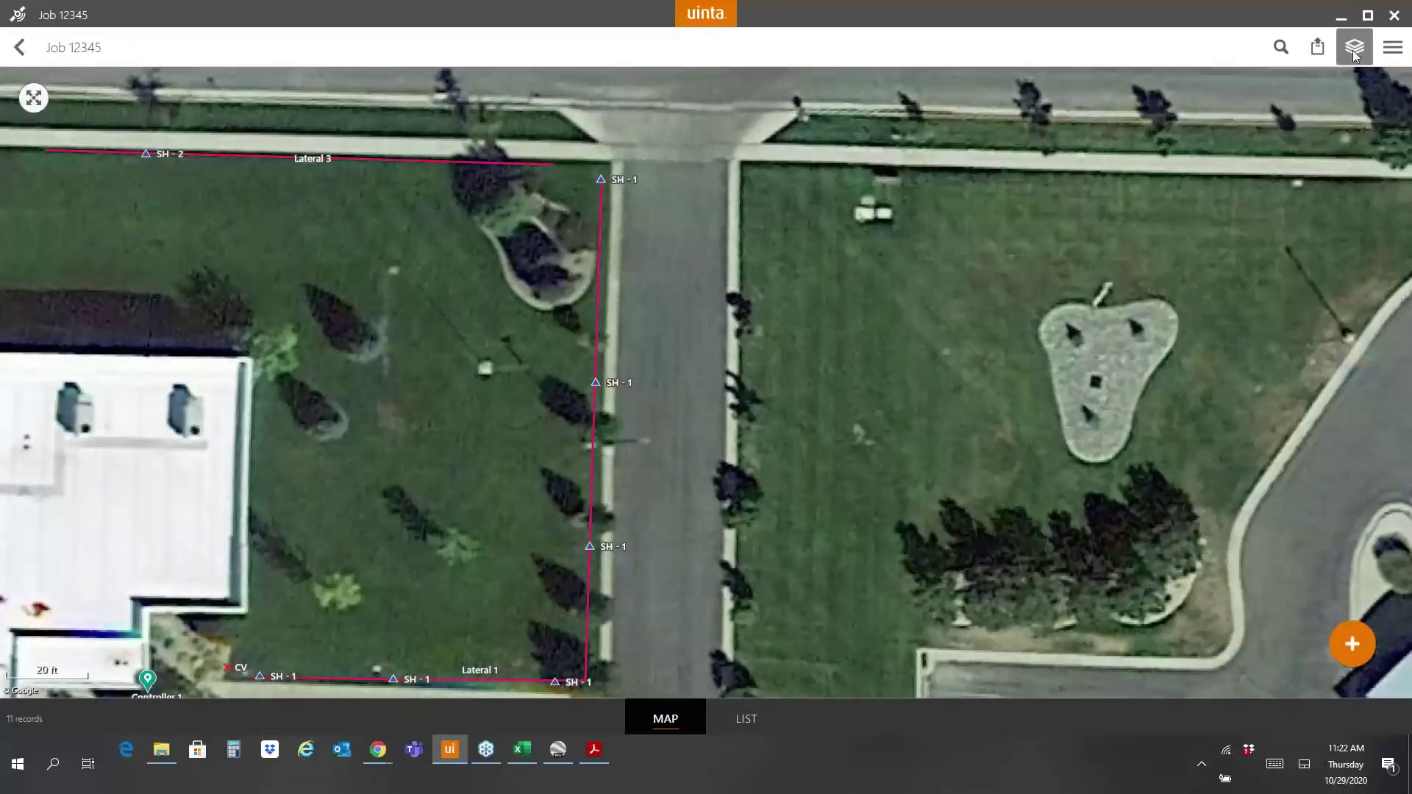
Step: Hide all record types on the map and make only the Sprinkler head type visible
left_click(1356, 50)
left_click(1234, 229)
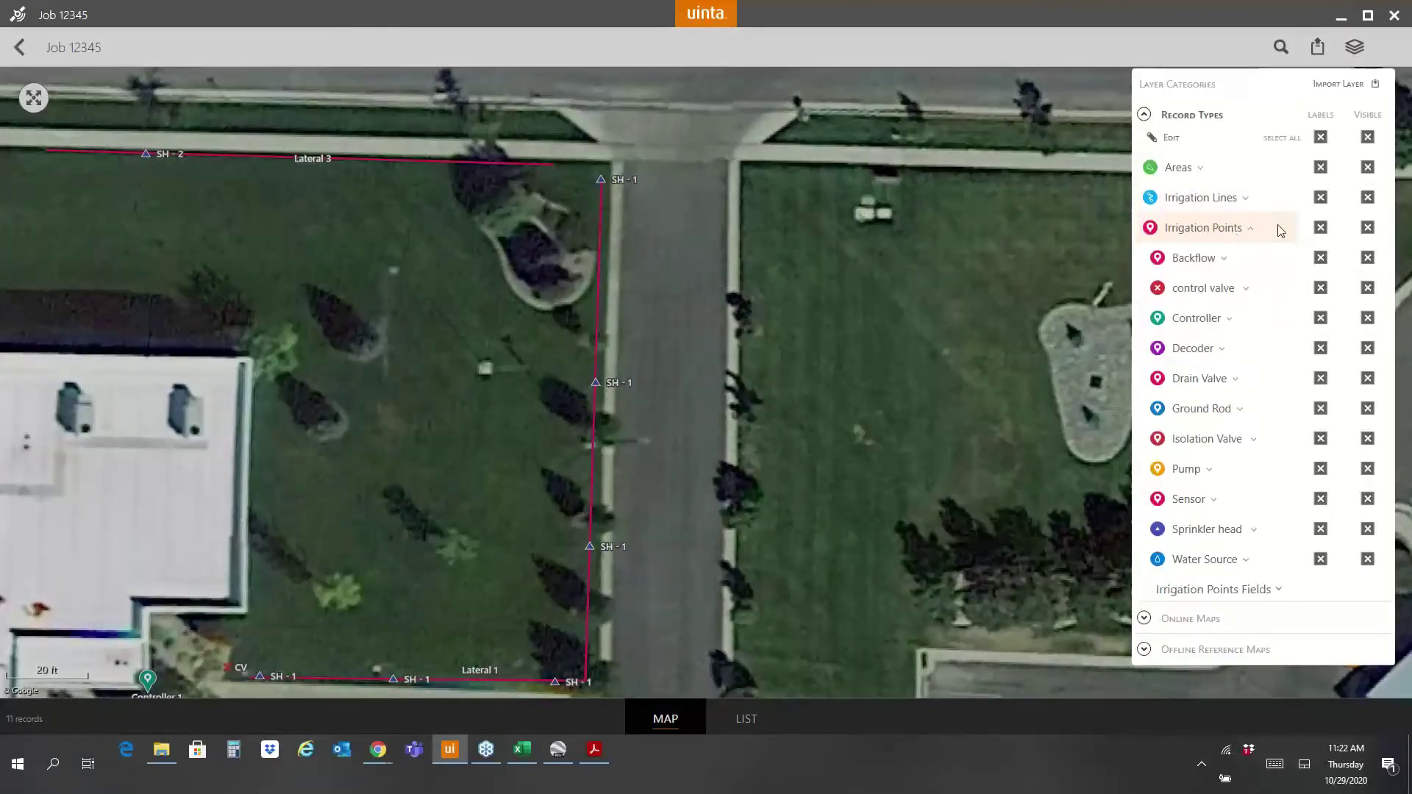
left_click(1367, 138)
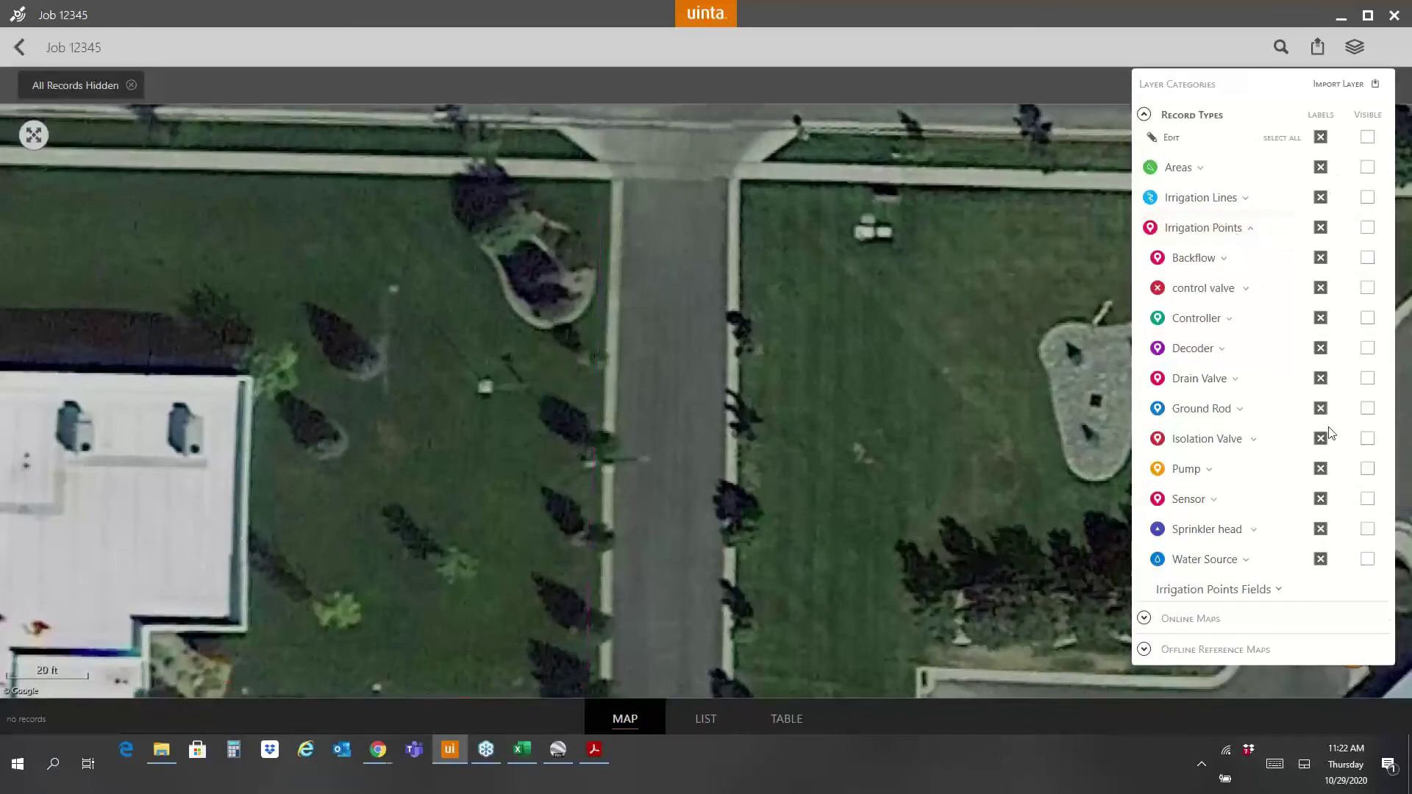
left_click(1367, 529)
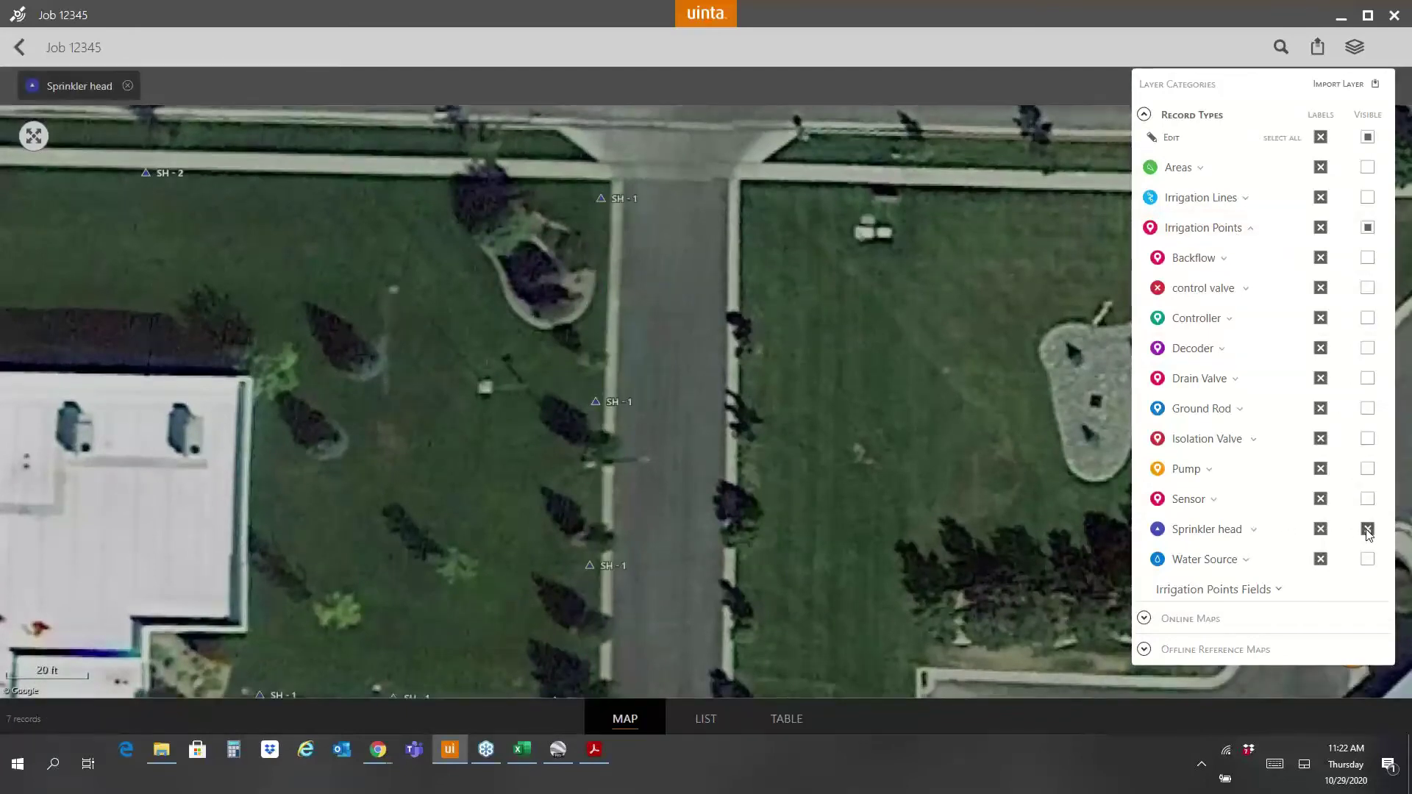
Step: Filter the sprinkler heads by the condition Repair Required = 'Yes'
left_click(1259, 534)
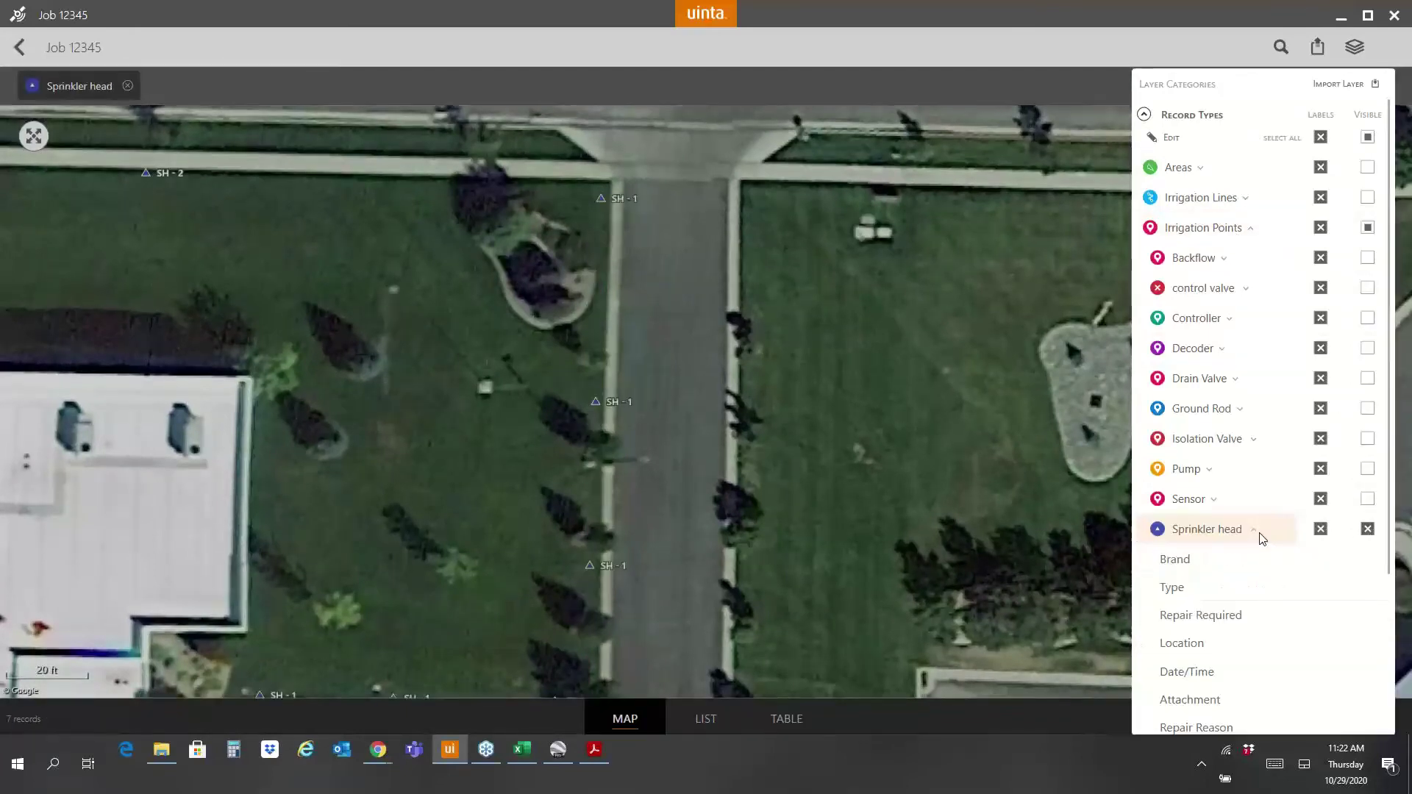
left_click(1258, 616)
left_click(786, 361)
left_click(734, 462)
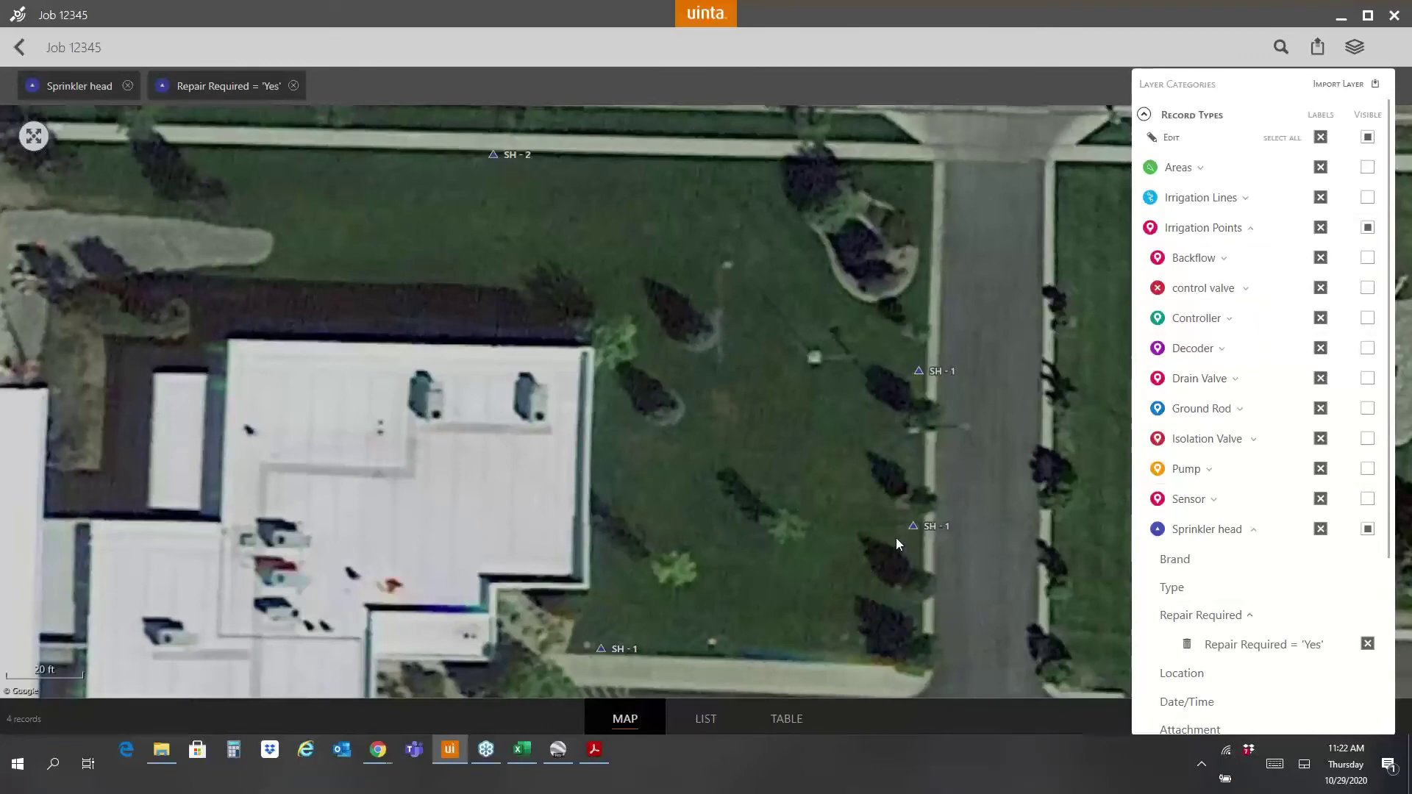
Step: Connect Windows Location Services as the GPS location source and close the location settings
left_click(519, 151)
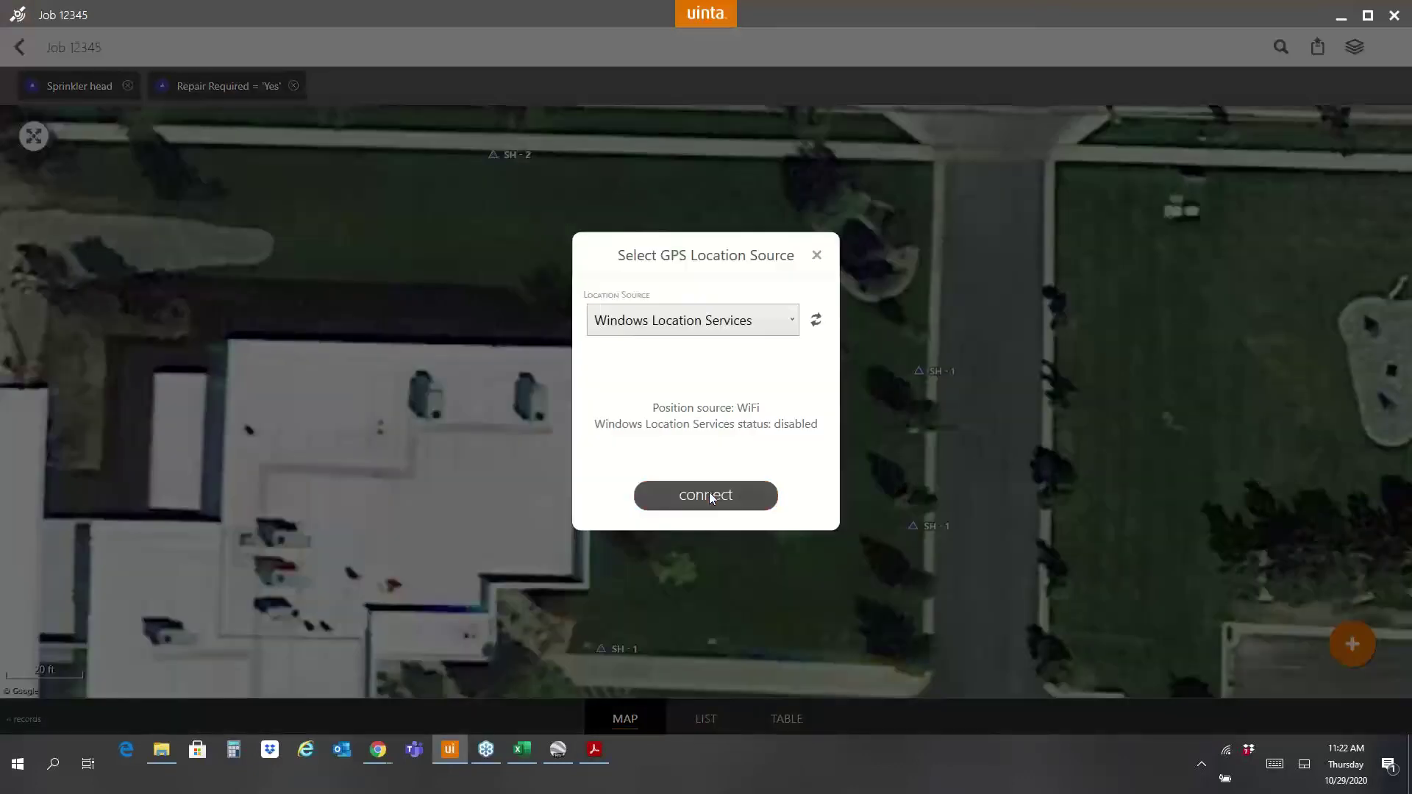
left_click(709, 495)
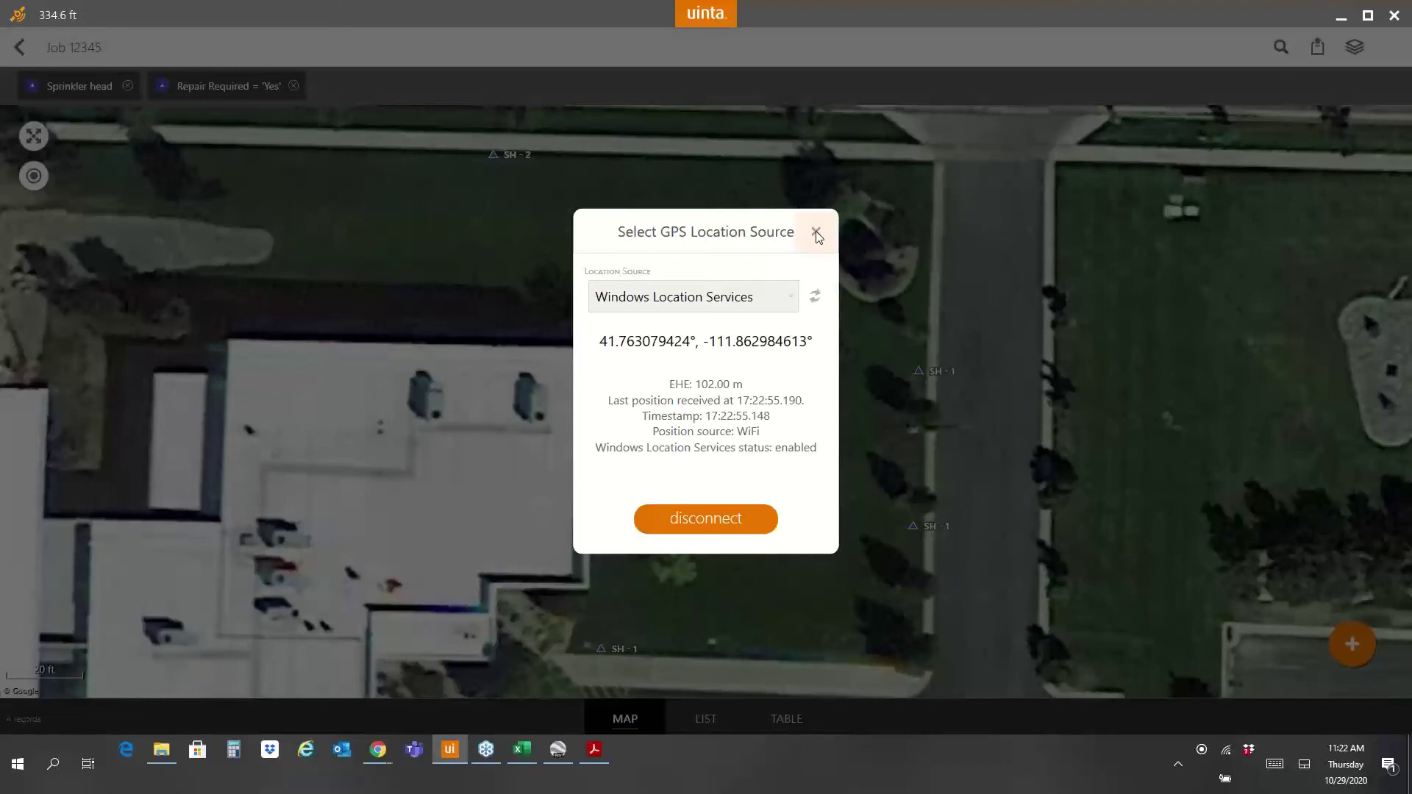
left_click(815, 233)
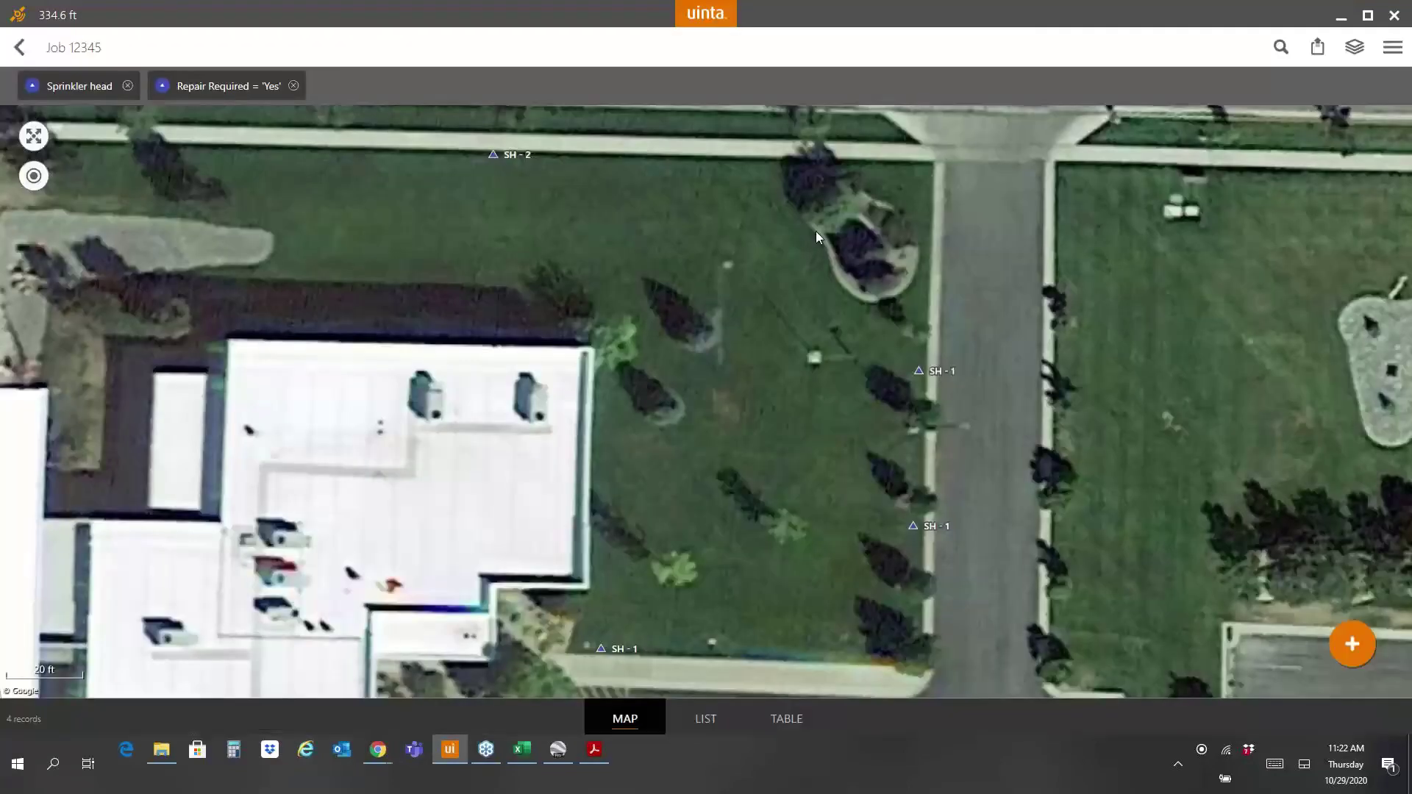
Step: Start navigation to sprinkler head SH - 2, examine the guidance line, and return to the job map with the record details closed
left_click(518, 157)
left_click(1313, 544)
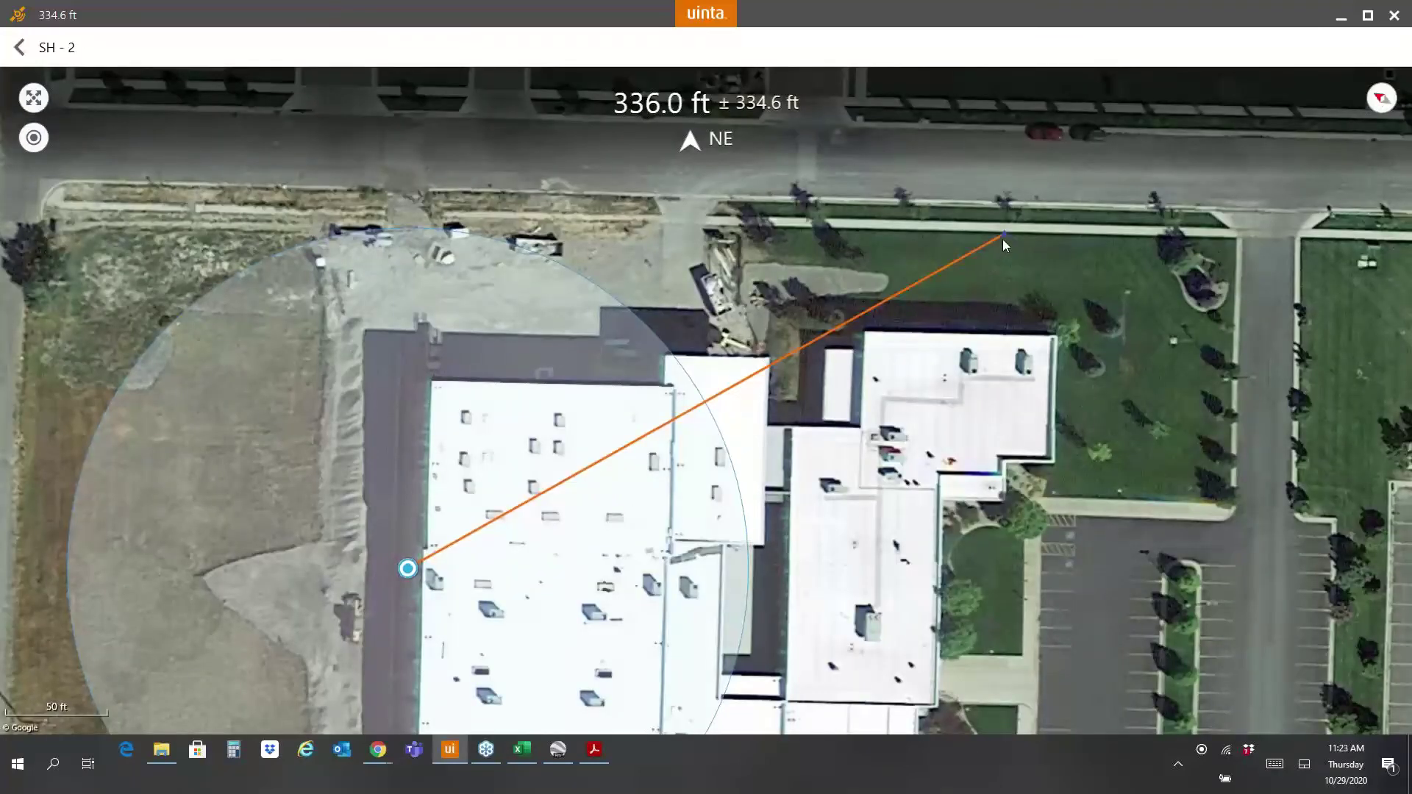
scroll(766, 273, "down", 3)
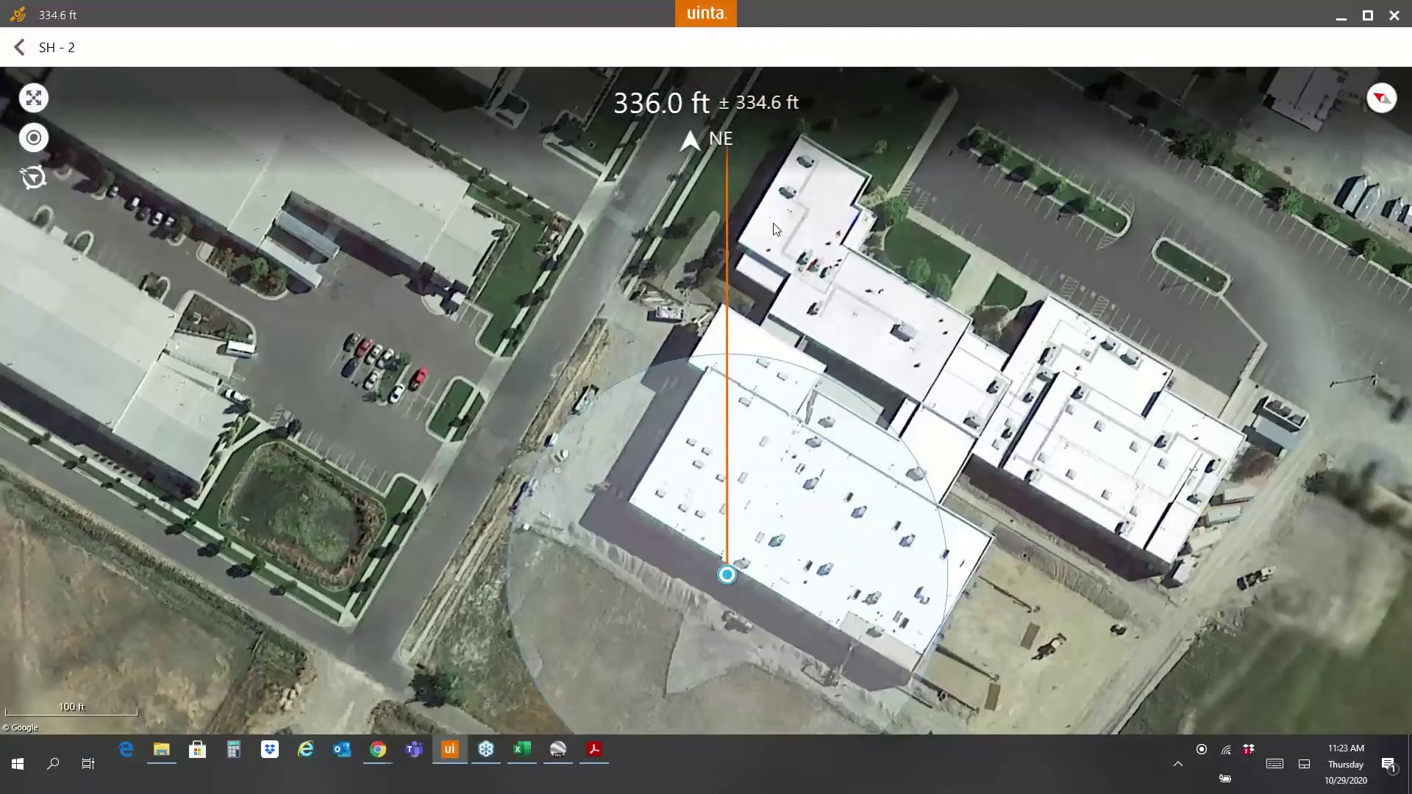
scroll(742, 194, "down", 2)
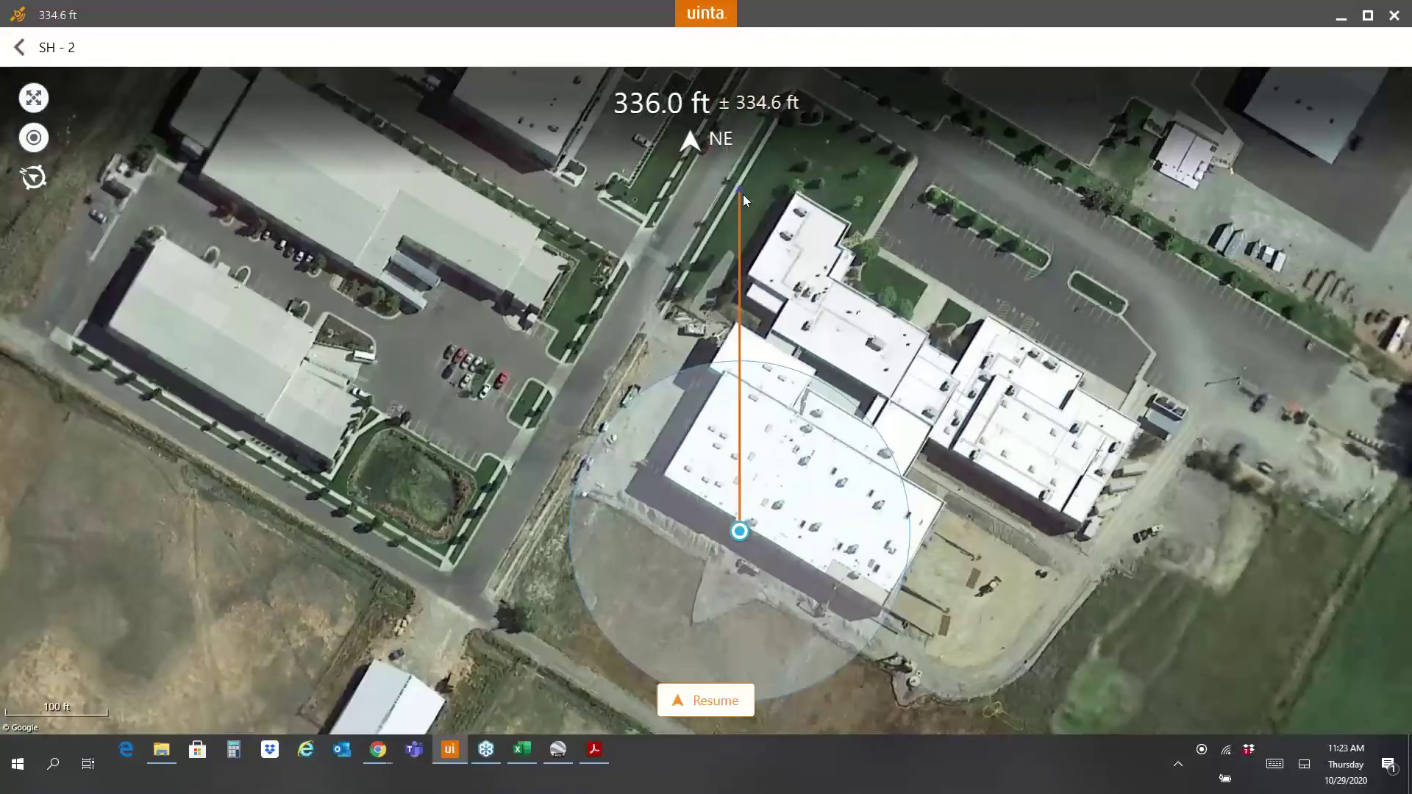
left_click(19, 47)
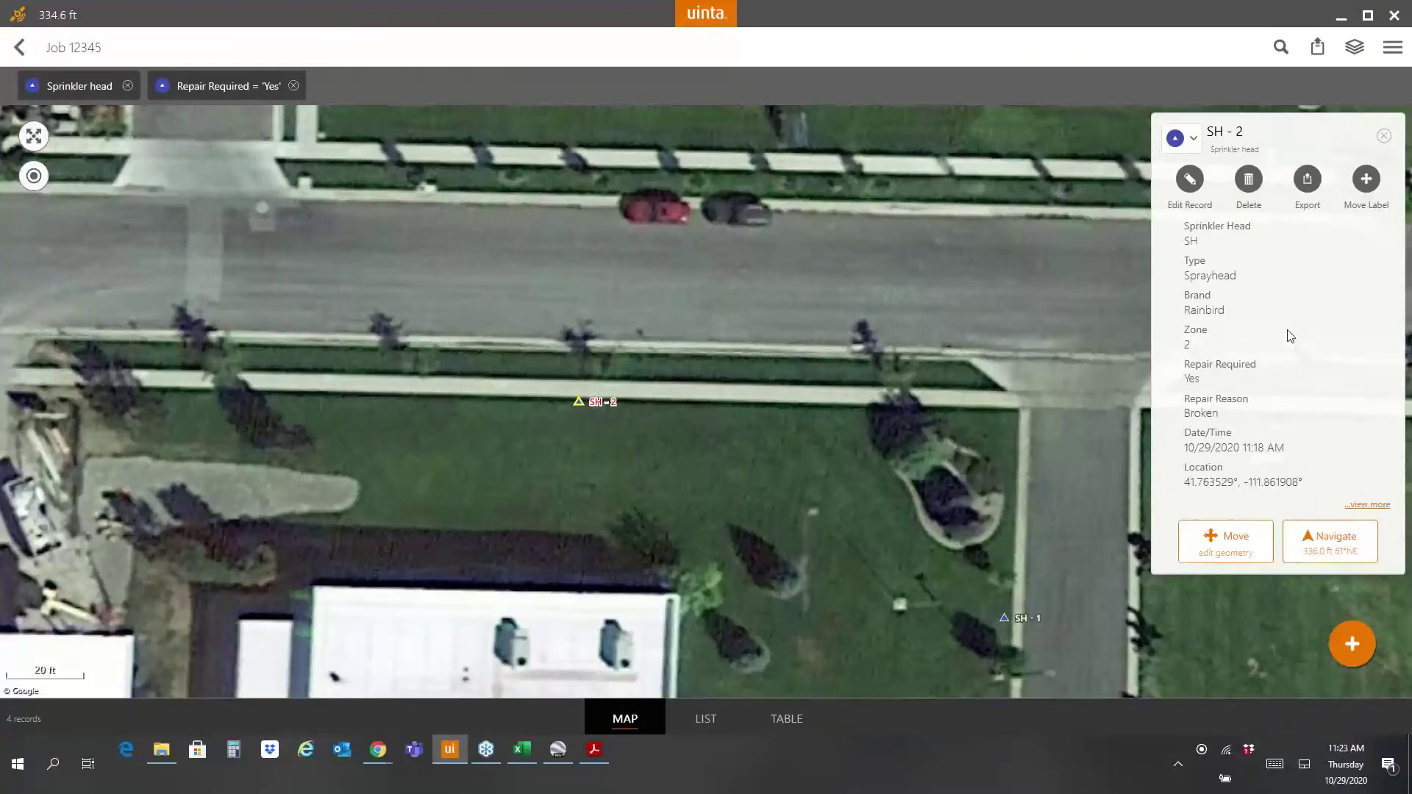
left_click(1383, 139)
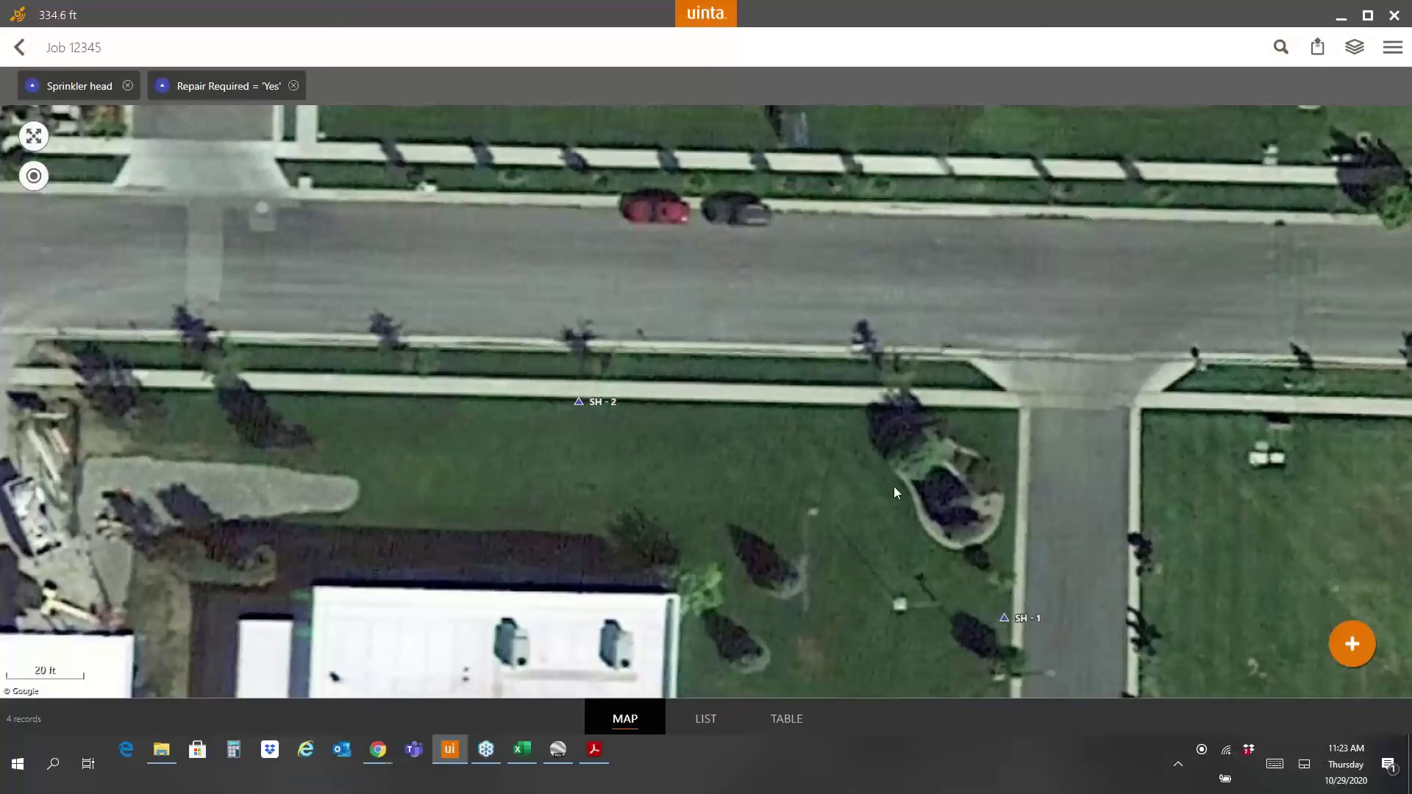
Step: Review the filtered records as a list, and remove the Repair Required and Sprinkler head filters
scroll(888, 413, "down", 5)
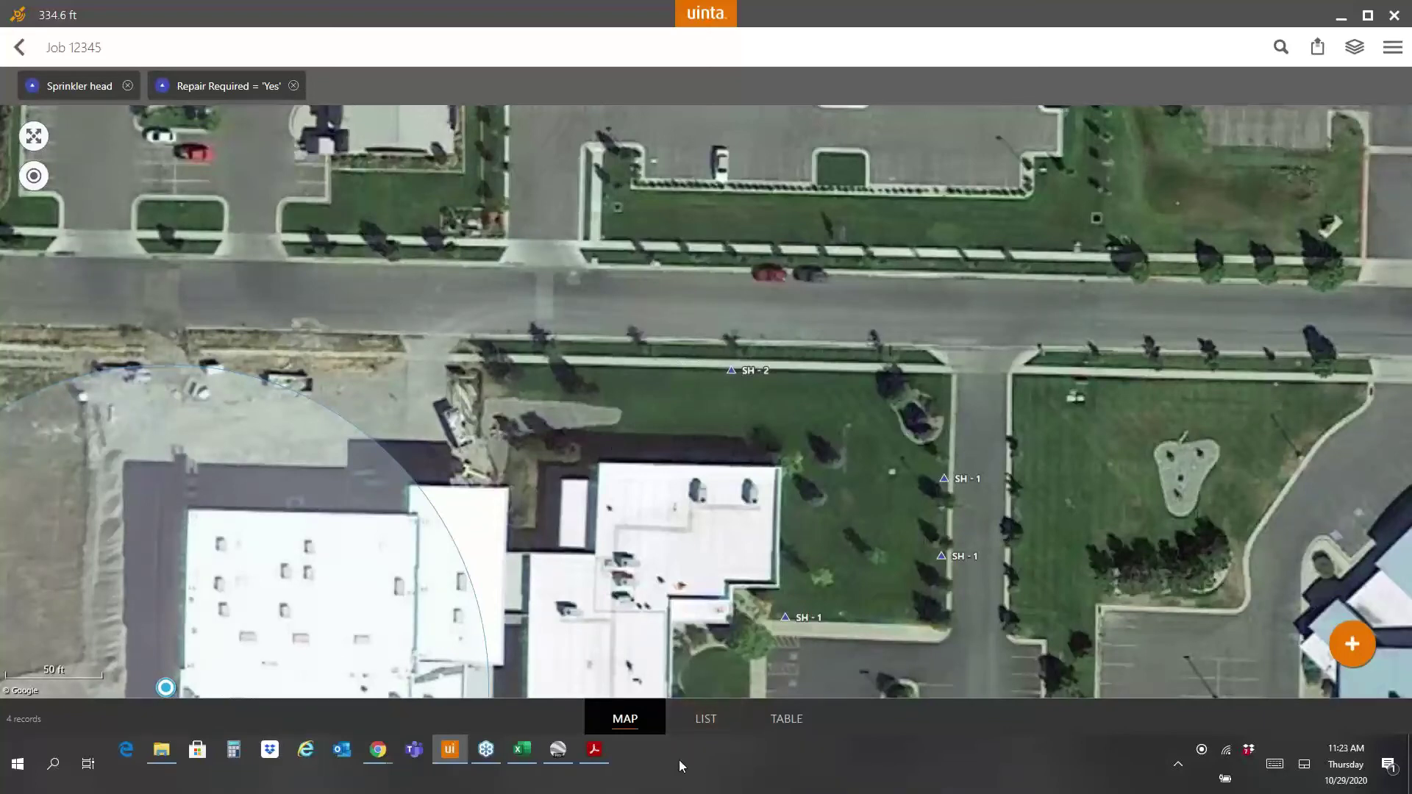
left_click(713, 728)
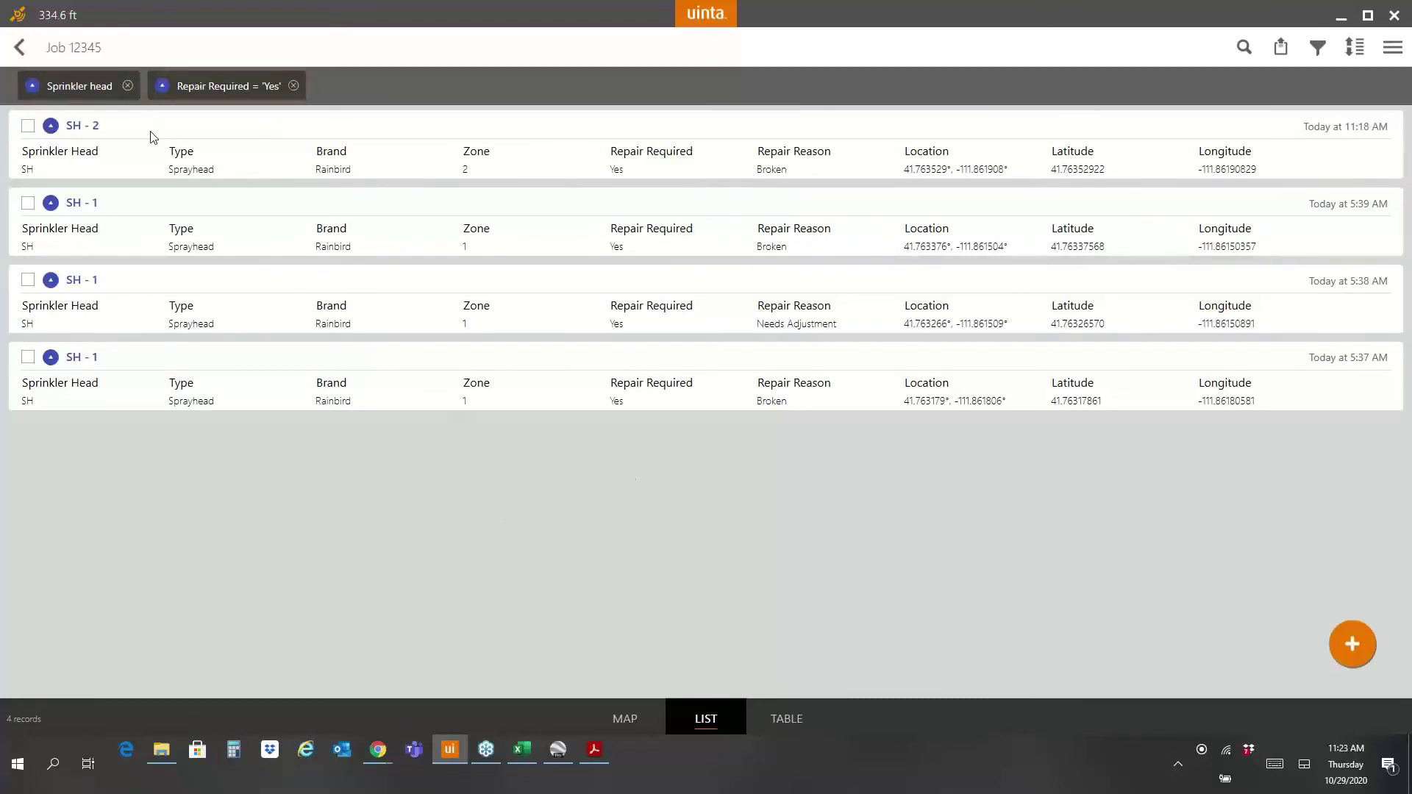
left_click(293, 86)
left_click(127, 86)
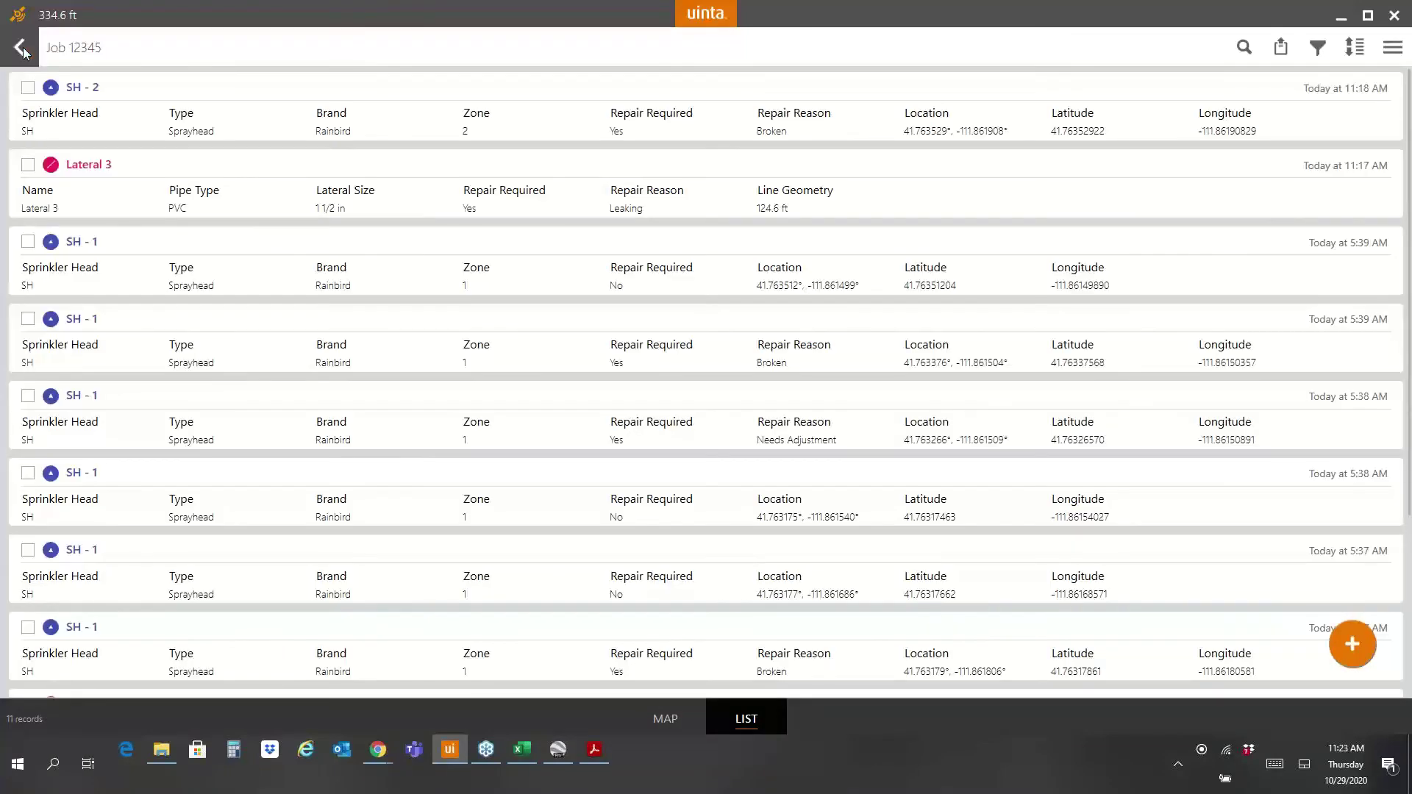
left_click(21, 48)
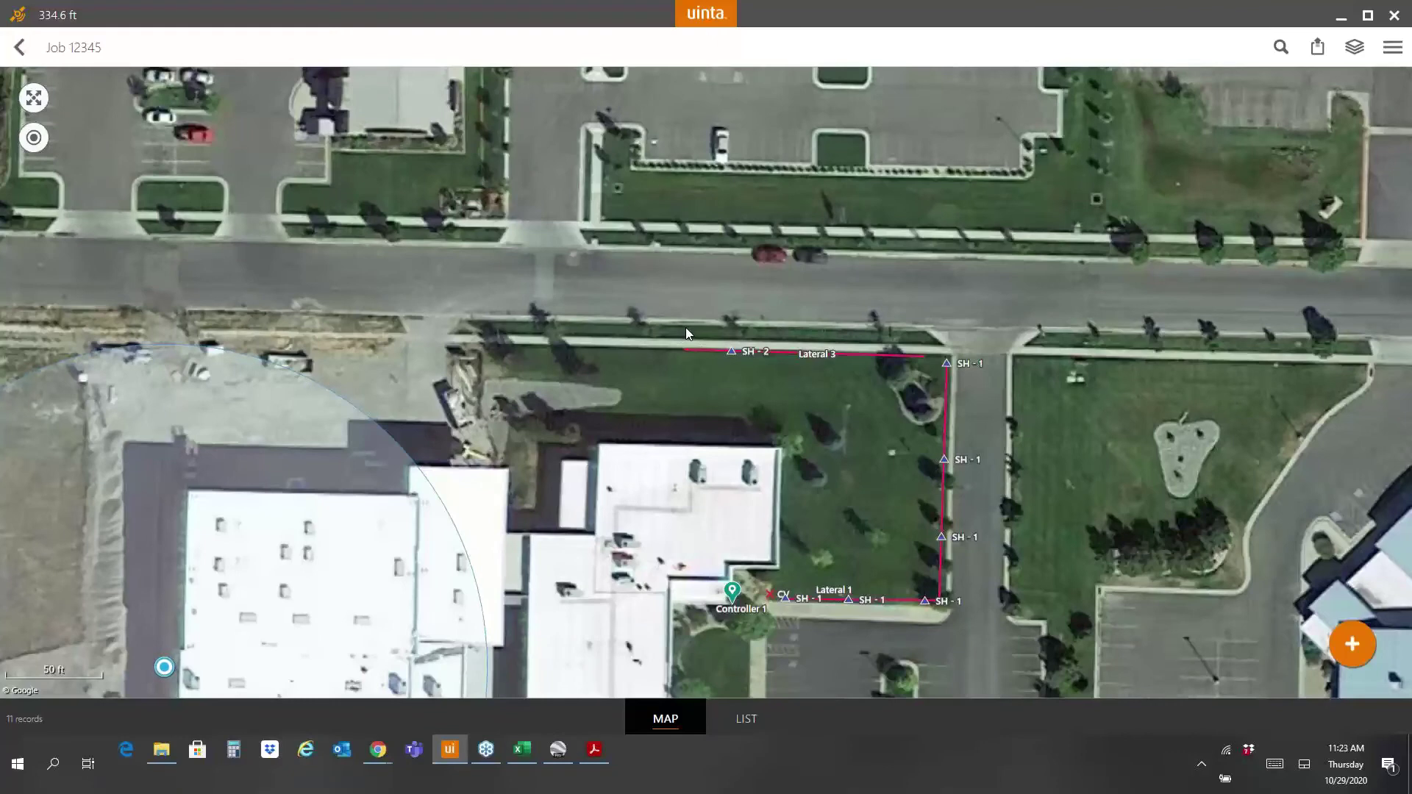
Step: Check the job's layer categories and the record types offered for a new record, closing both without changes
left_click(1355, 46)
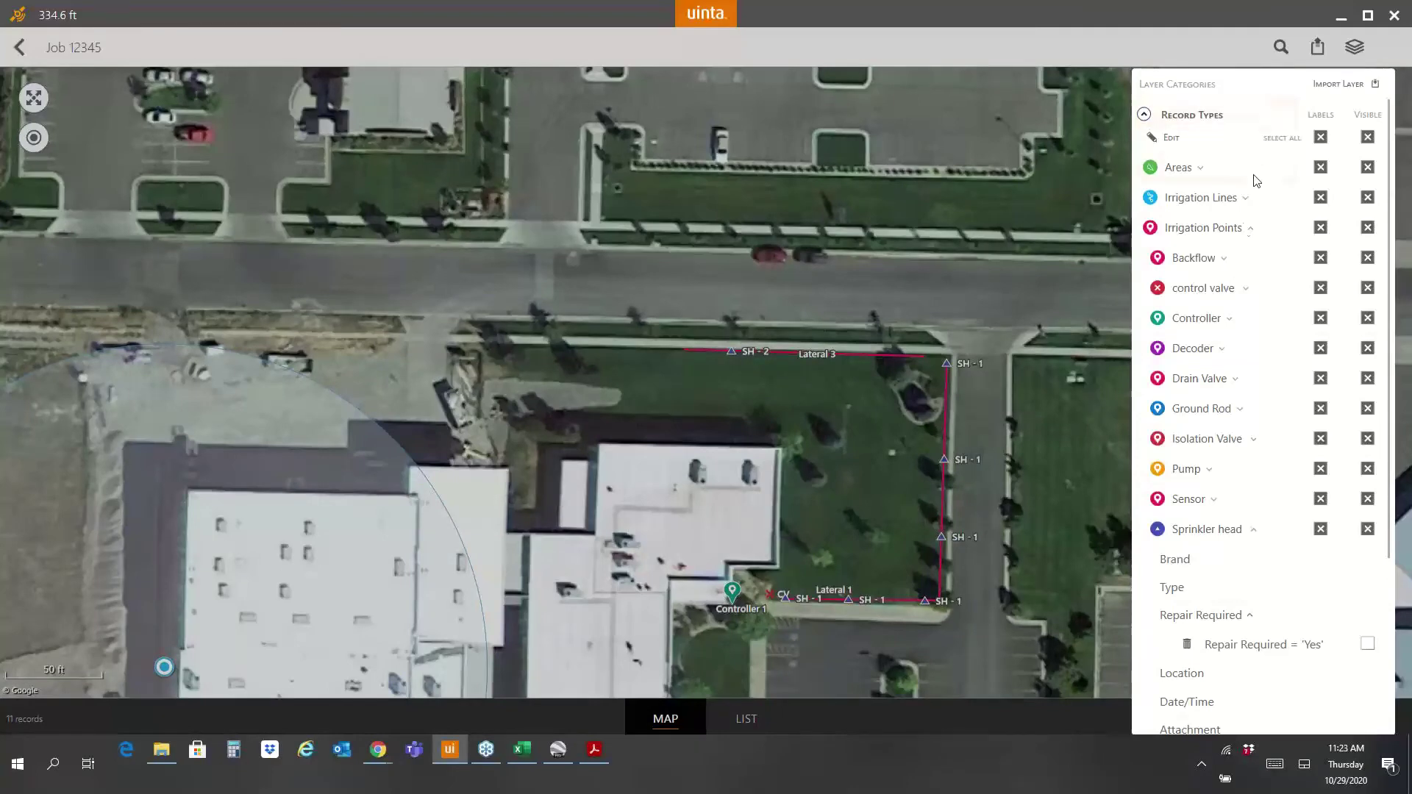
left_click(1105, 128)
left_click(1352, 645)
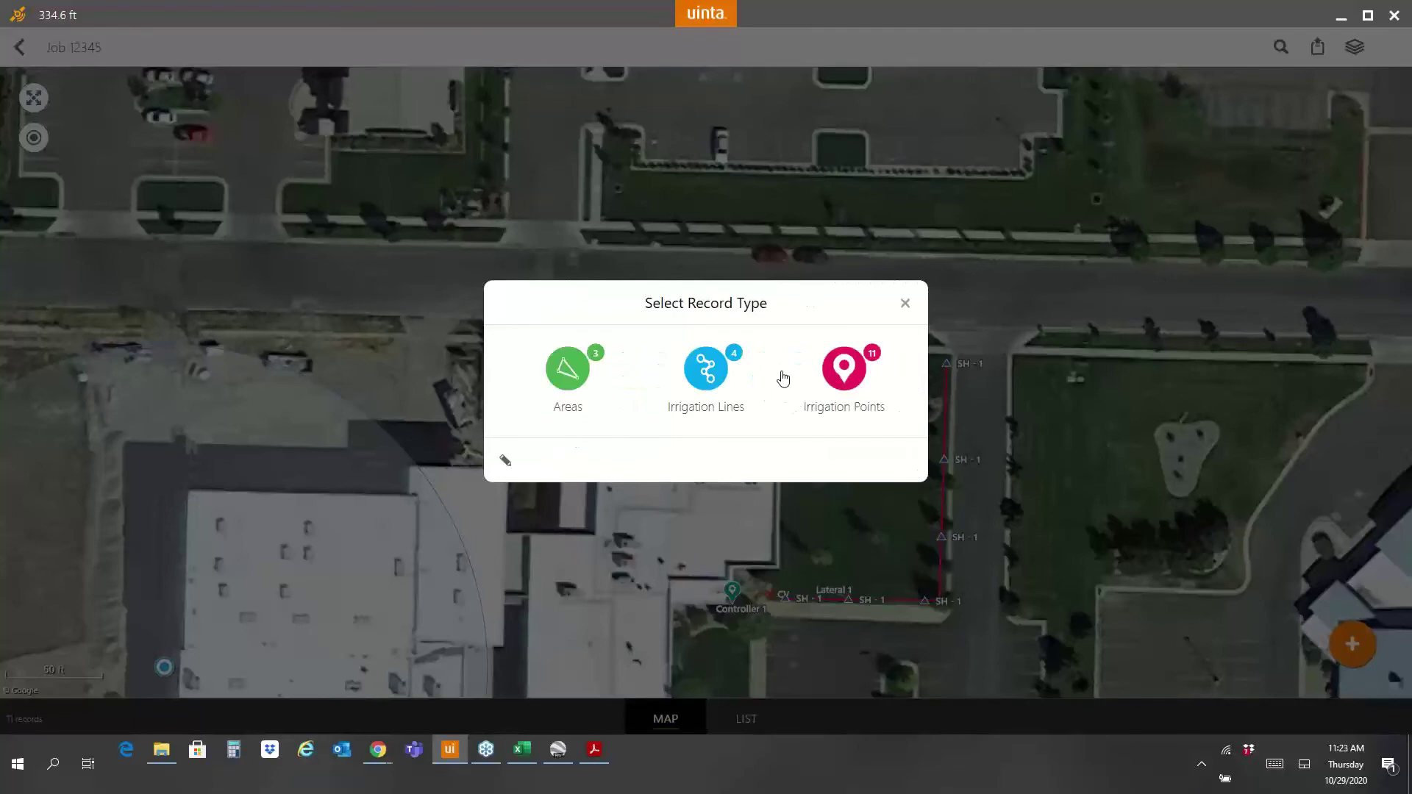
left_click(904, 304)
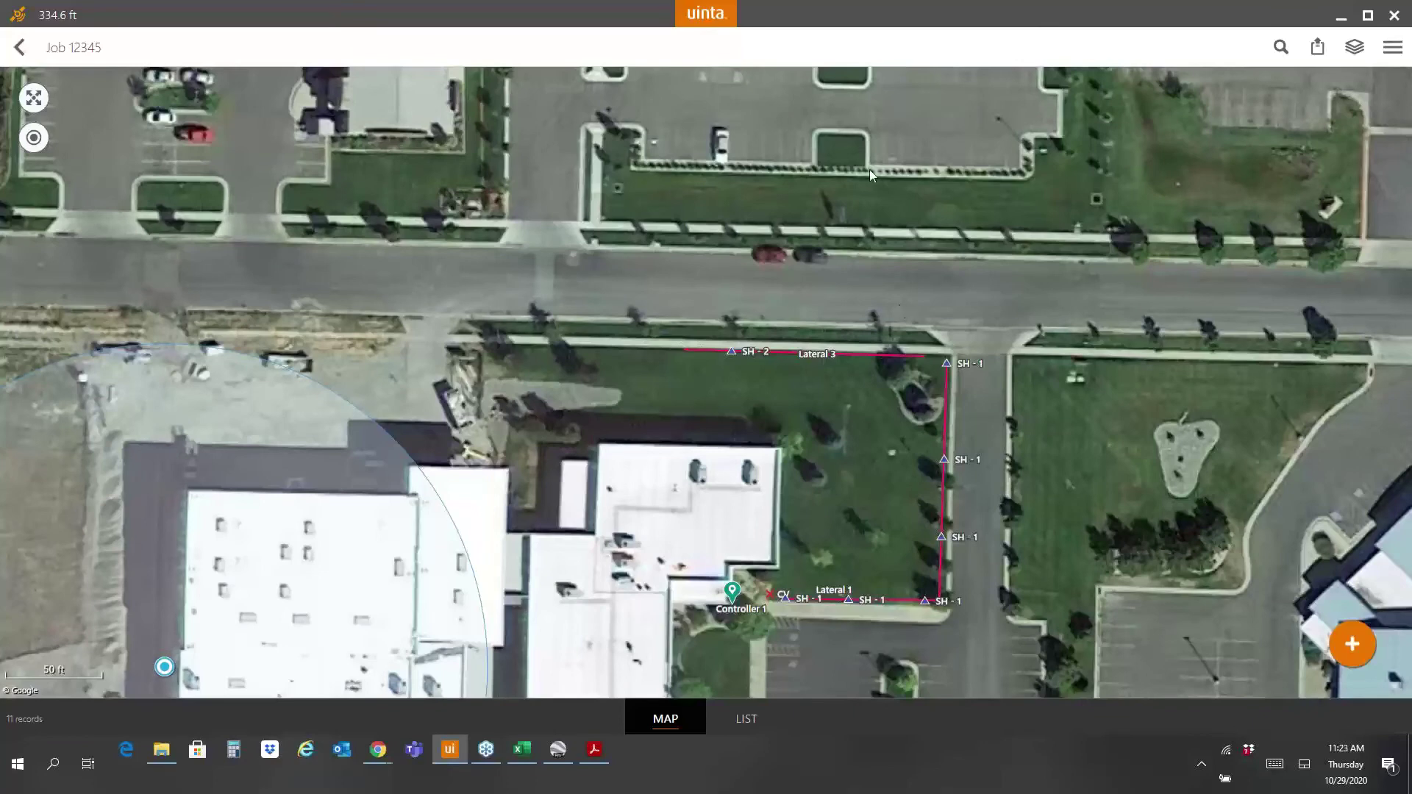
Step: Open Customer Project 1 from the project list and disconnect the Windows Location Services GPS source
left_click(19, 47)
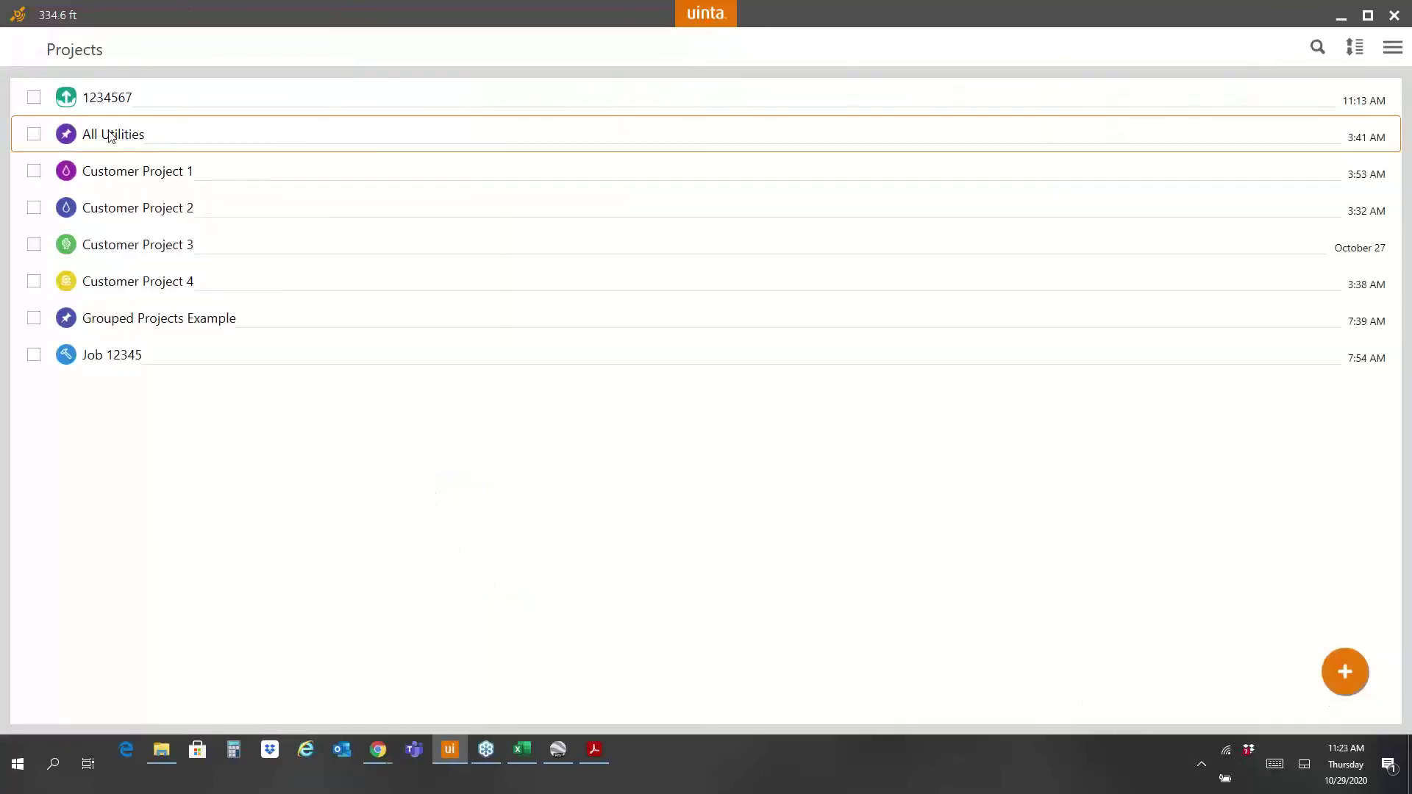
left_click(115, 171)
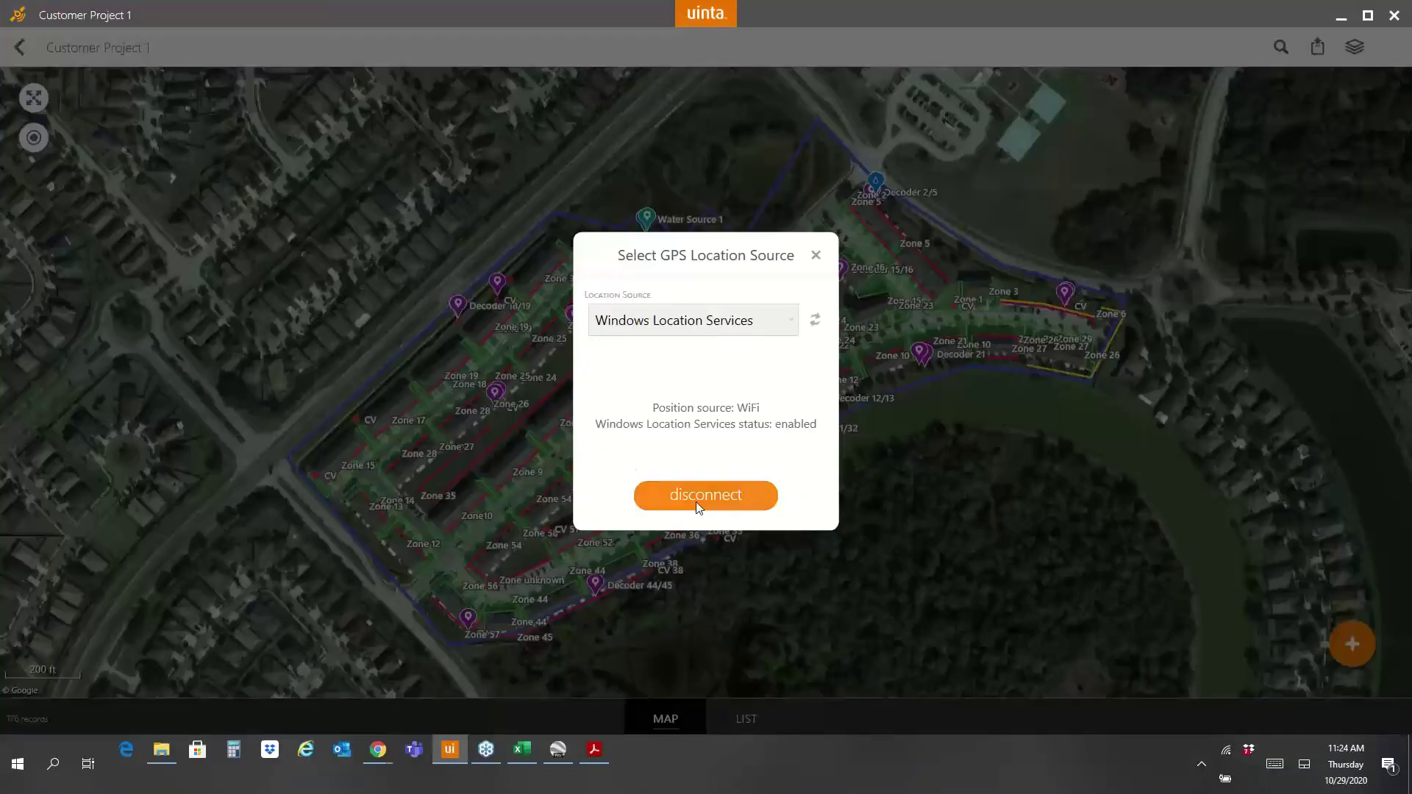
left_click(695, 502)
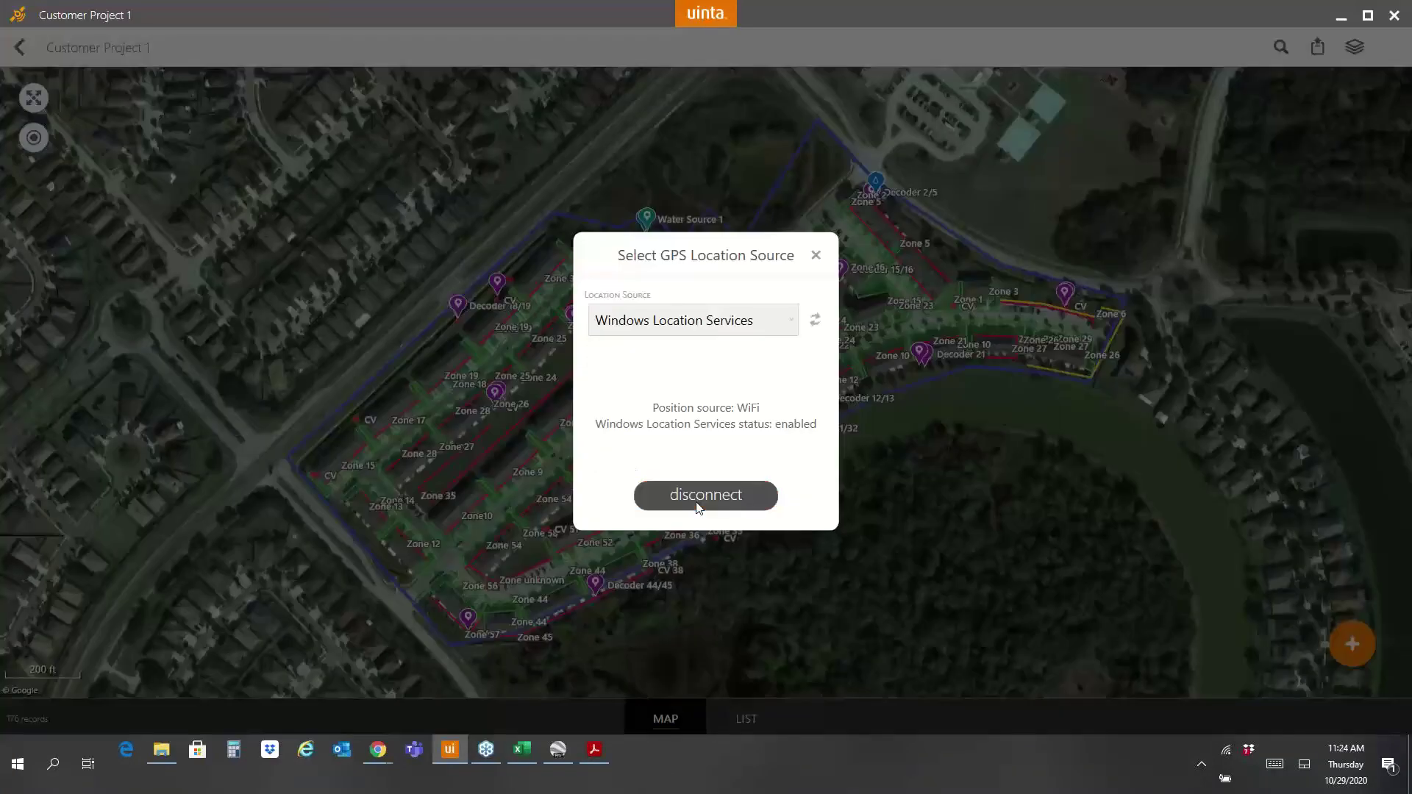
left_click(817, 256)
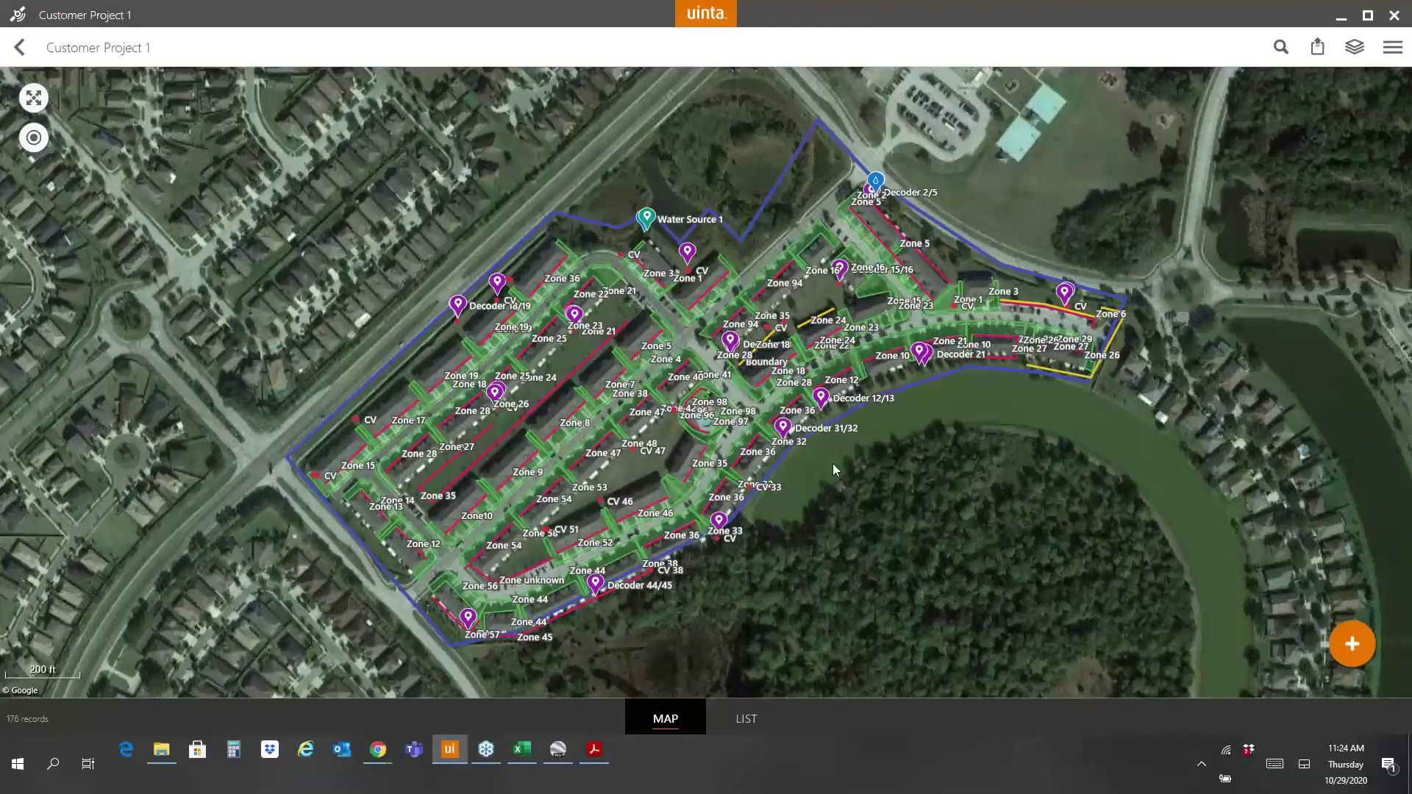
Step: Examine the irrigation features on the Customer Project 1 map with all record labels hidden and shown again
scroll(832, 463, "up", 2)
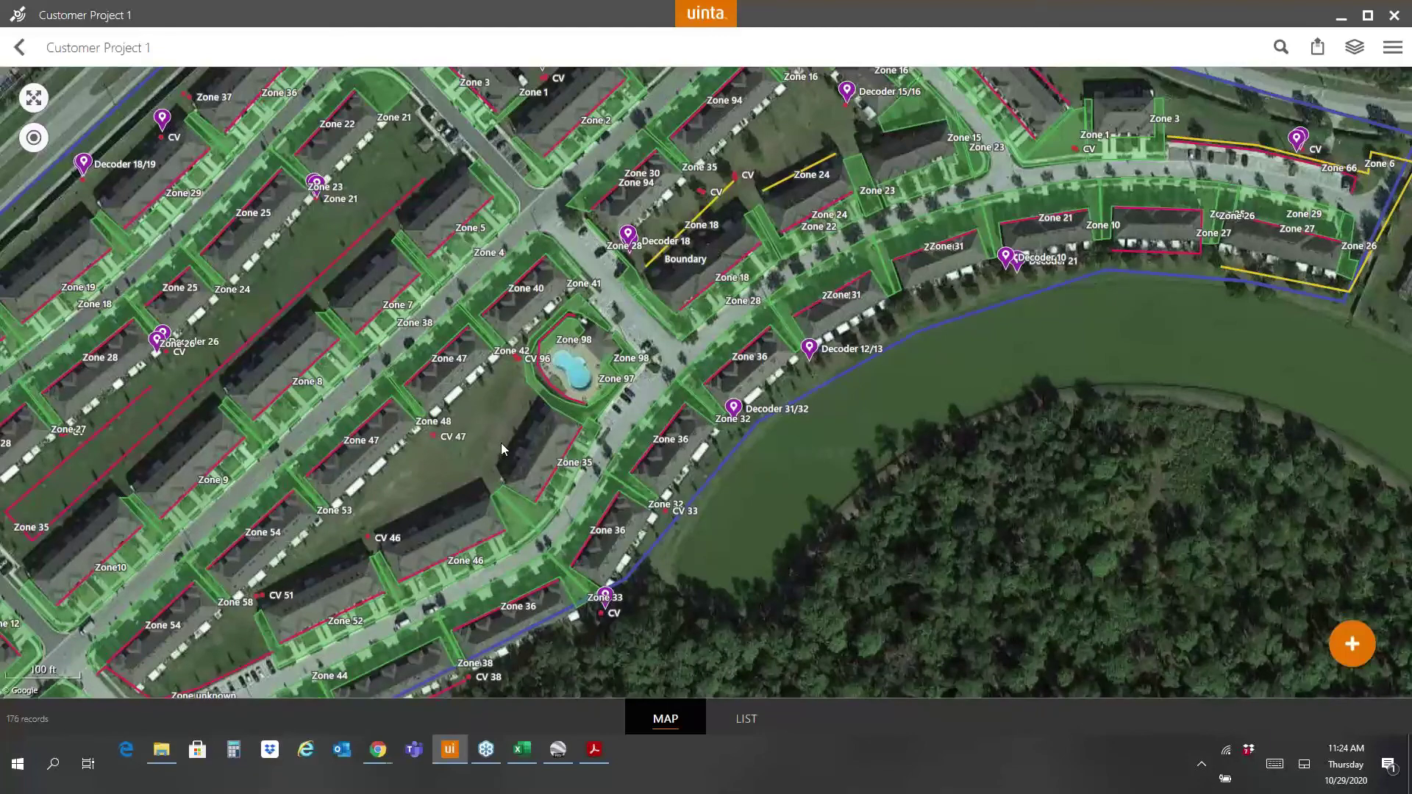
scroll(501, 443, "down", 1)
left_click_drag(501, 443, 567, 440)
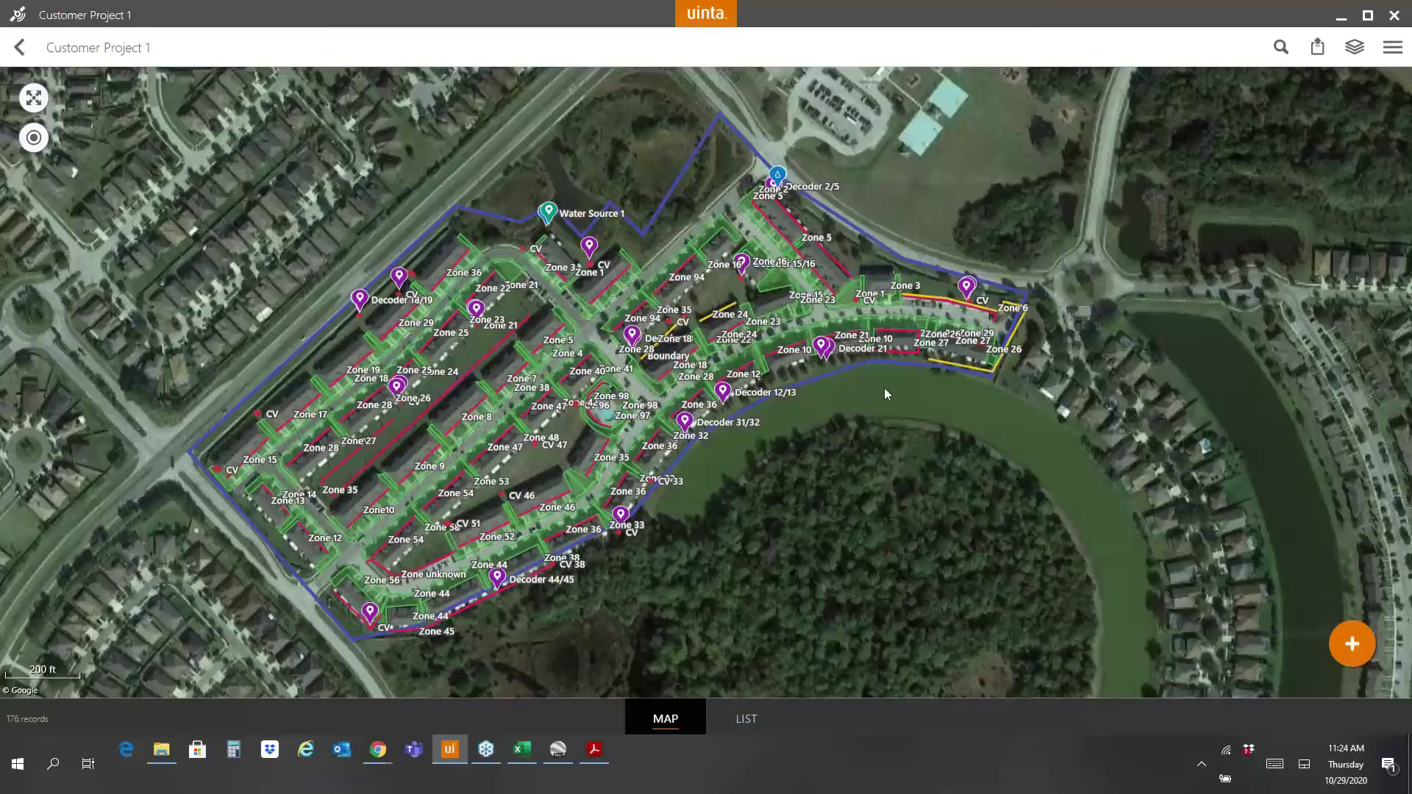
left_click(1356, 55)
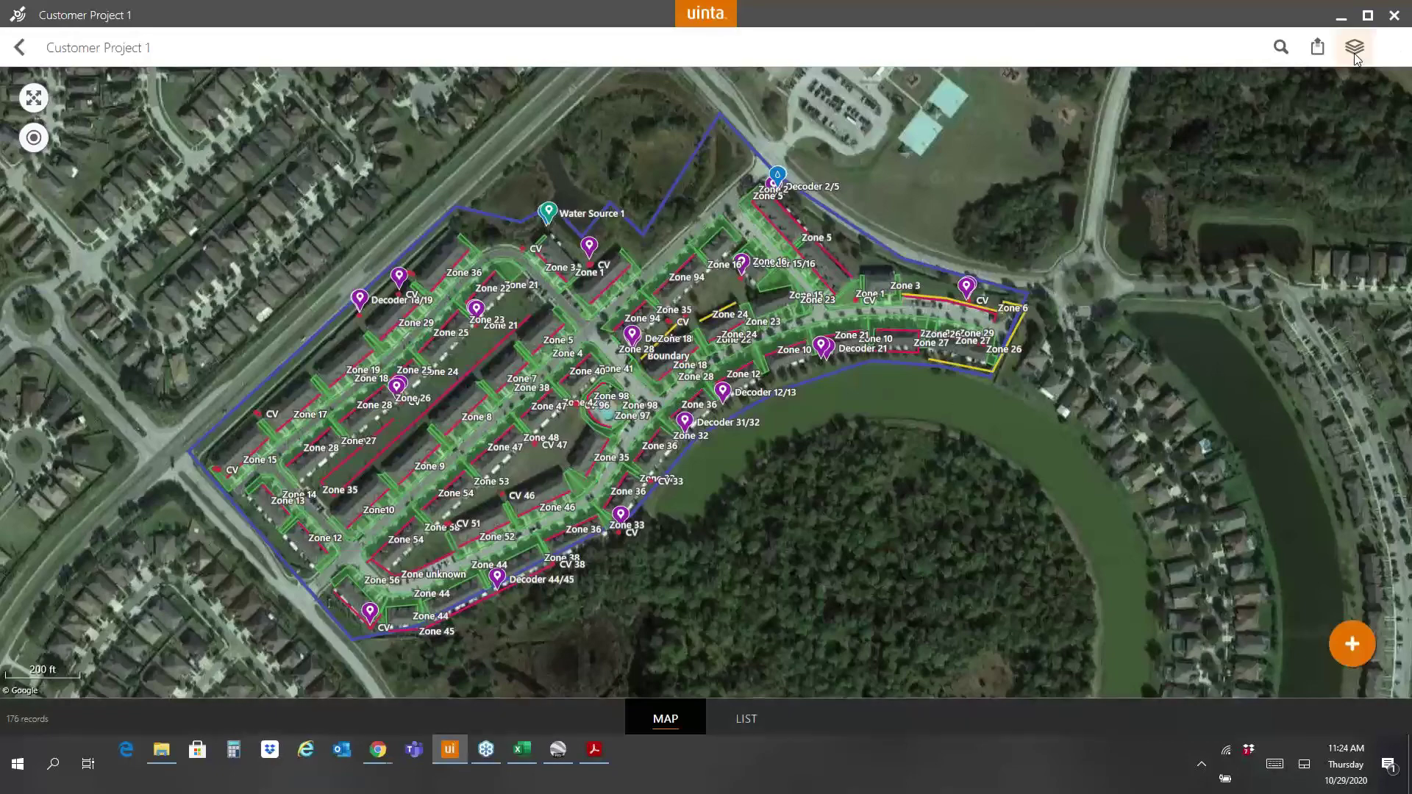
left_click(1320, 138)
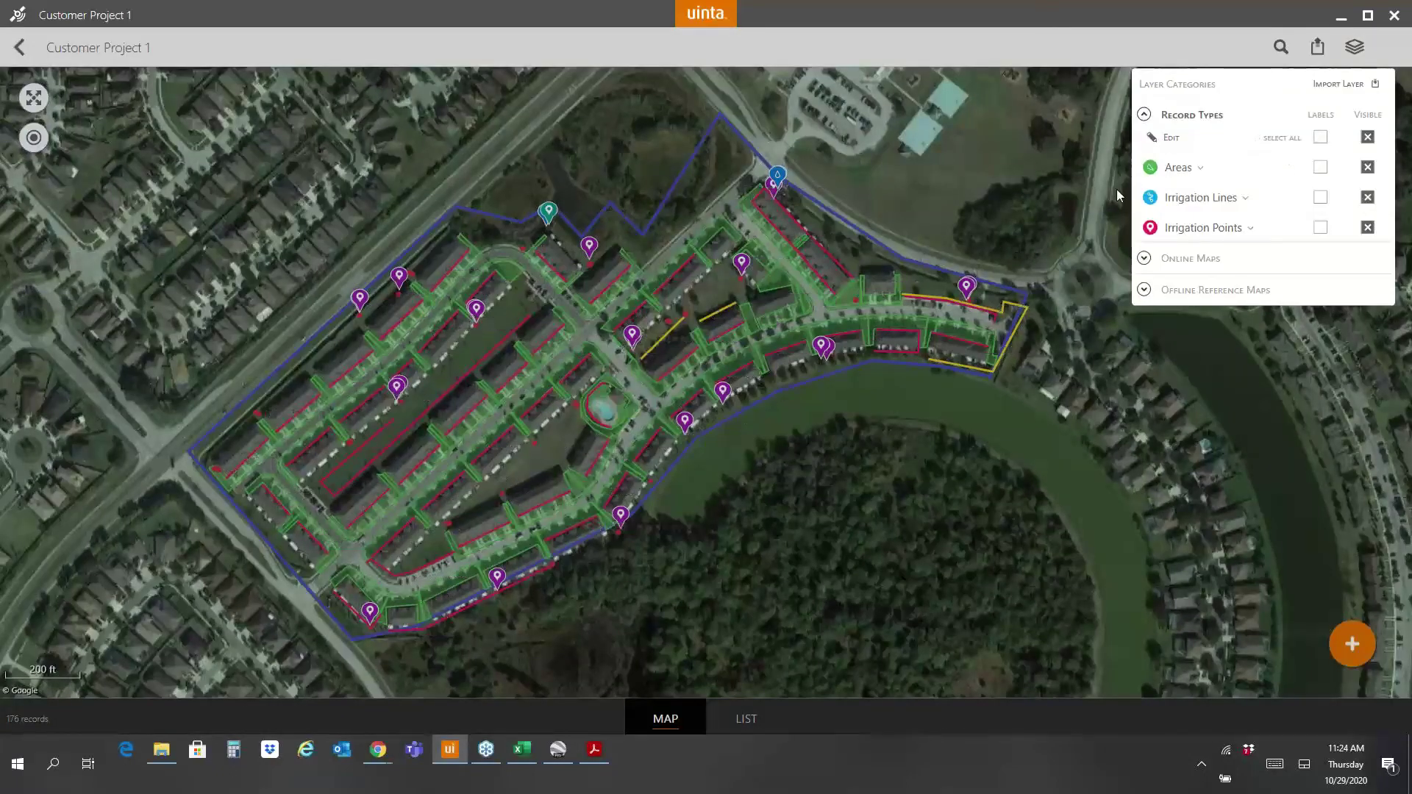
left_click(1320, 137)
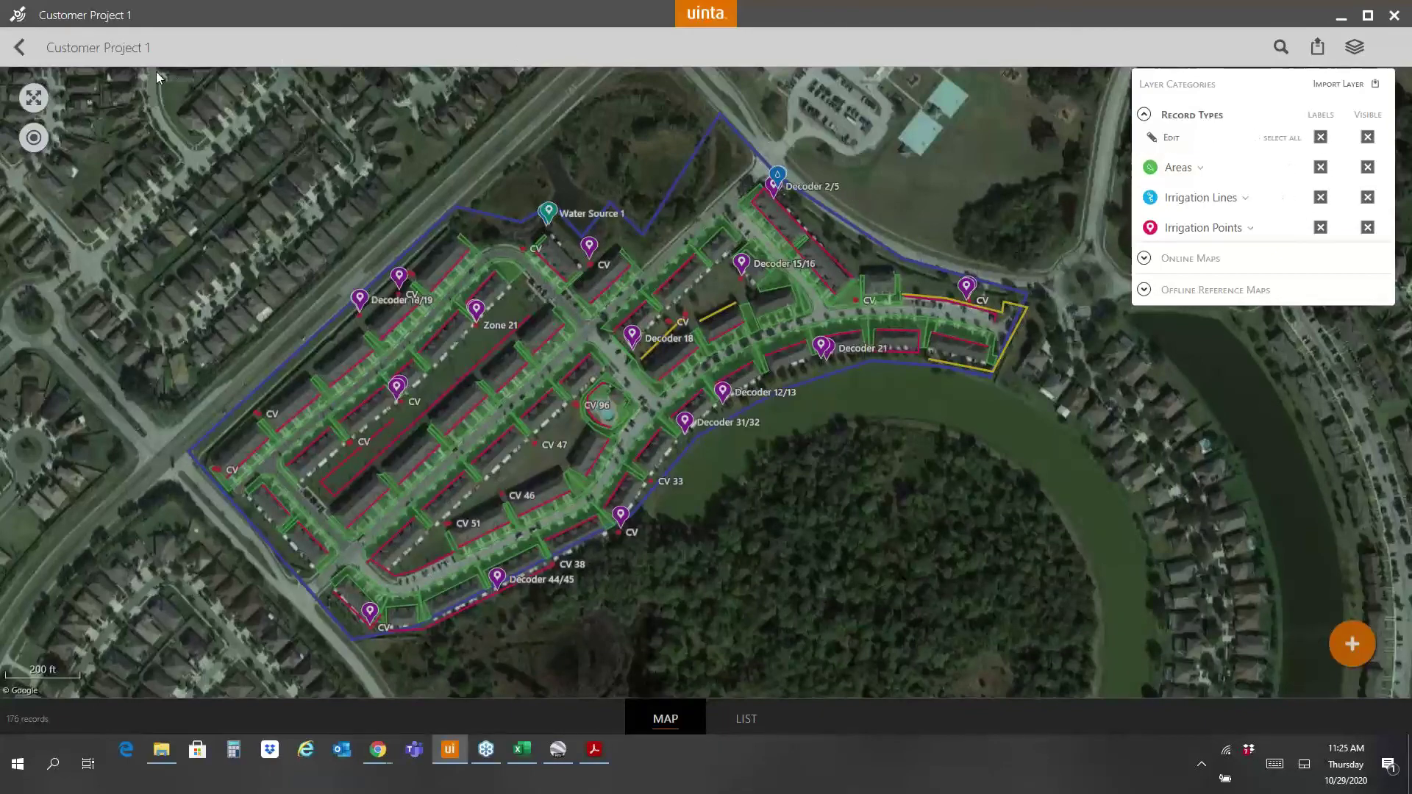
Step: Return to the project list and open Customer Project 2 to view its irrigation map
left_click(16, 48)
left_click(16, 49)
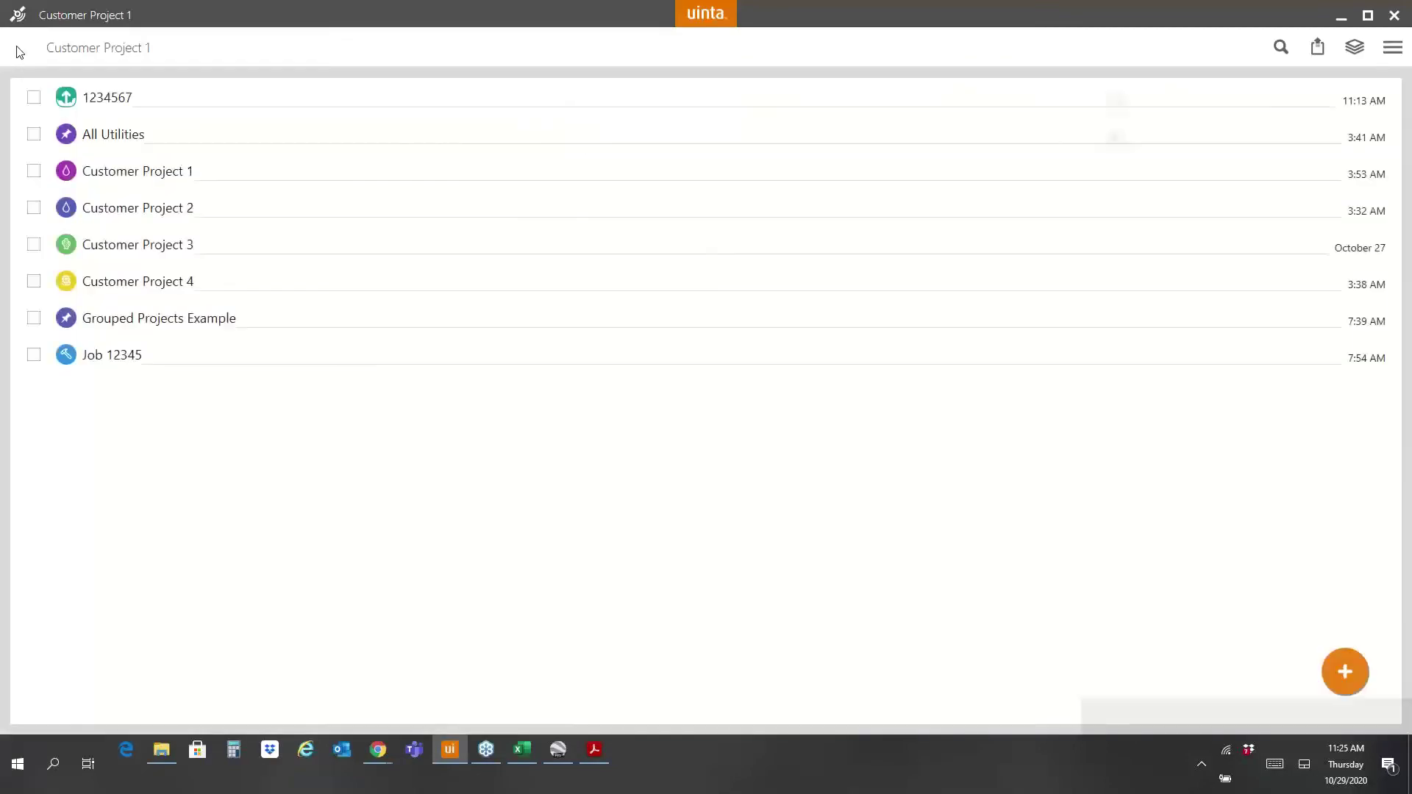
left_click(201, 220)
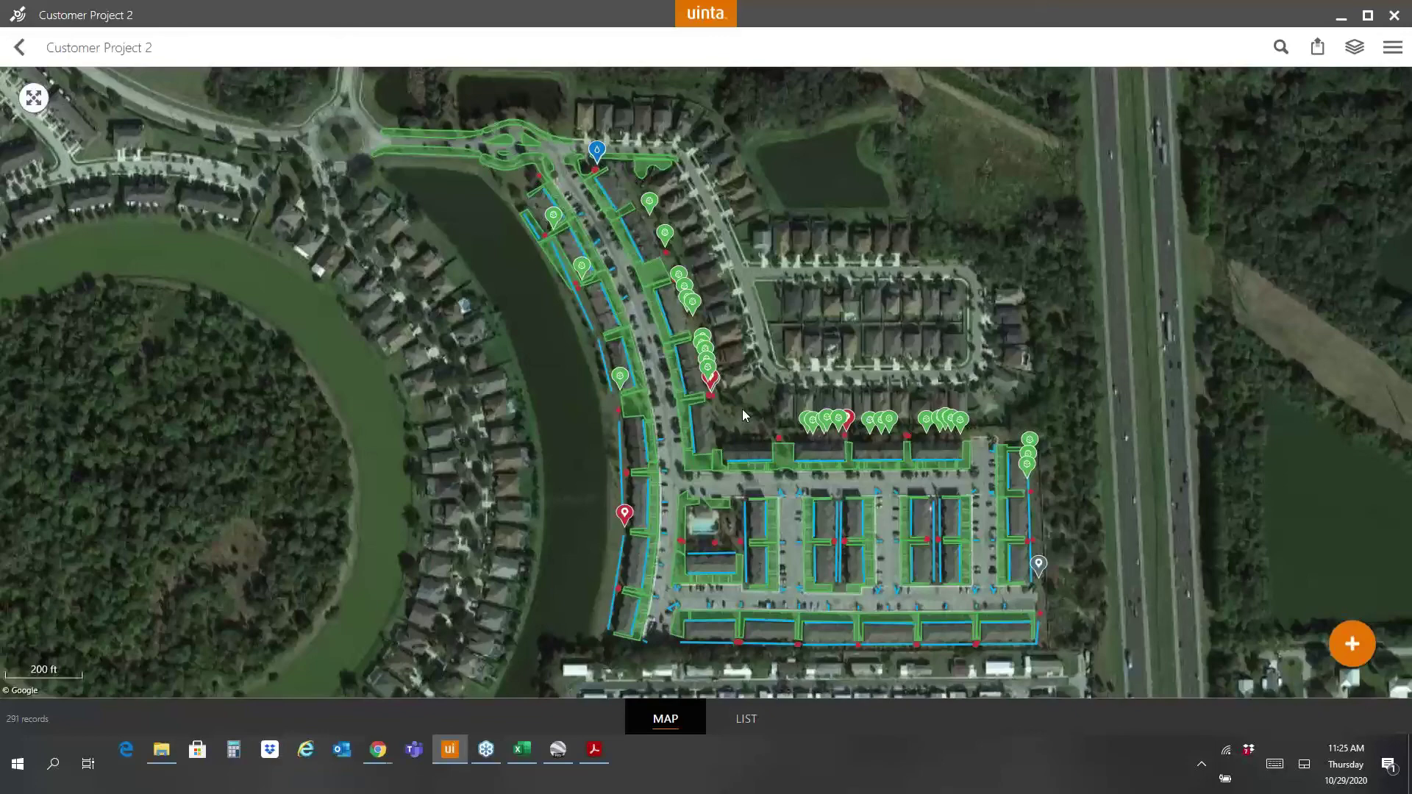
Step: Show the labels for all record types on the Customer Project 2 map
left_click(1354, 47)
left_click(1321, 137)
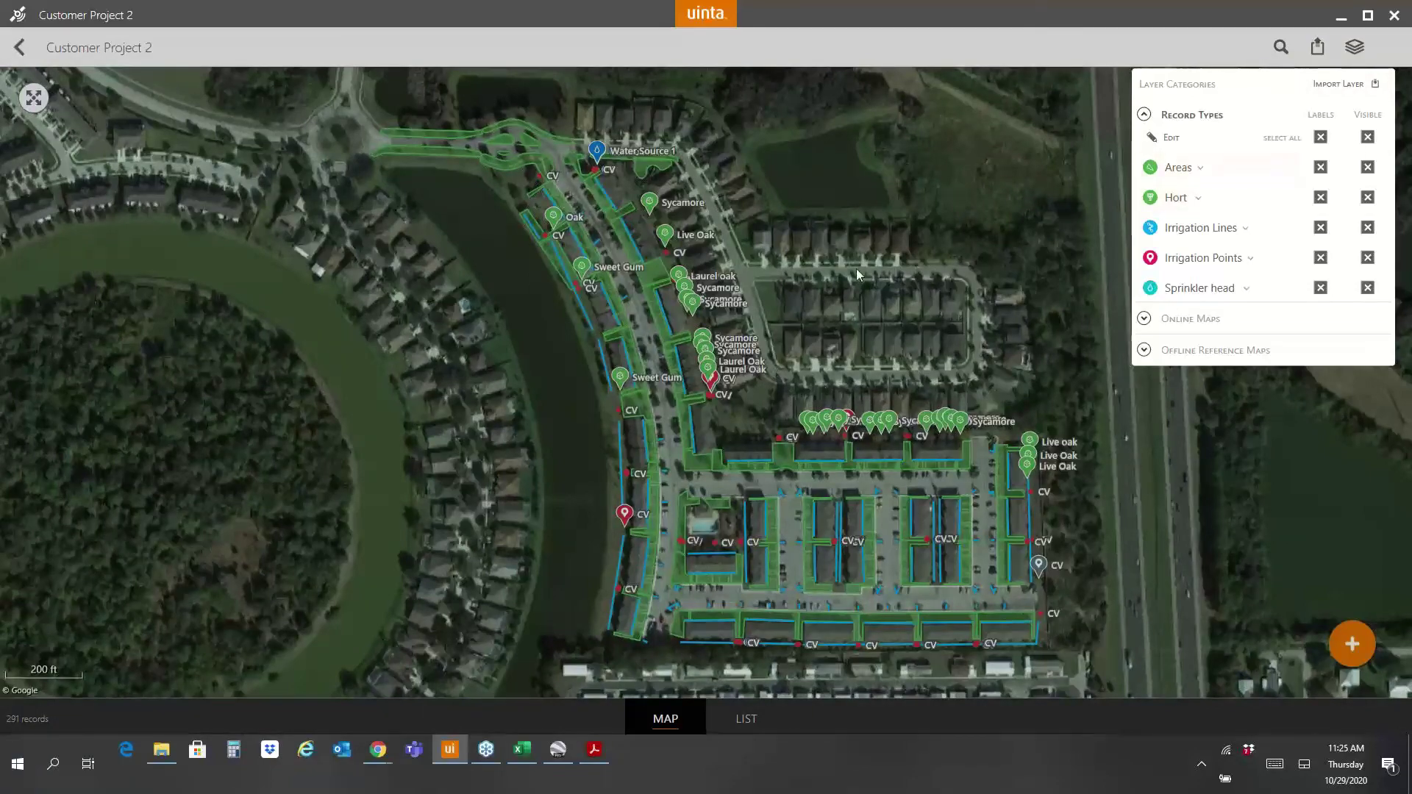
left_click(775, 293)
Step: Inspect the details of the Laurel oak plant audit record on the map and close them
scroll(771, 297, "up", 2)
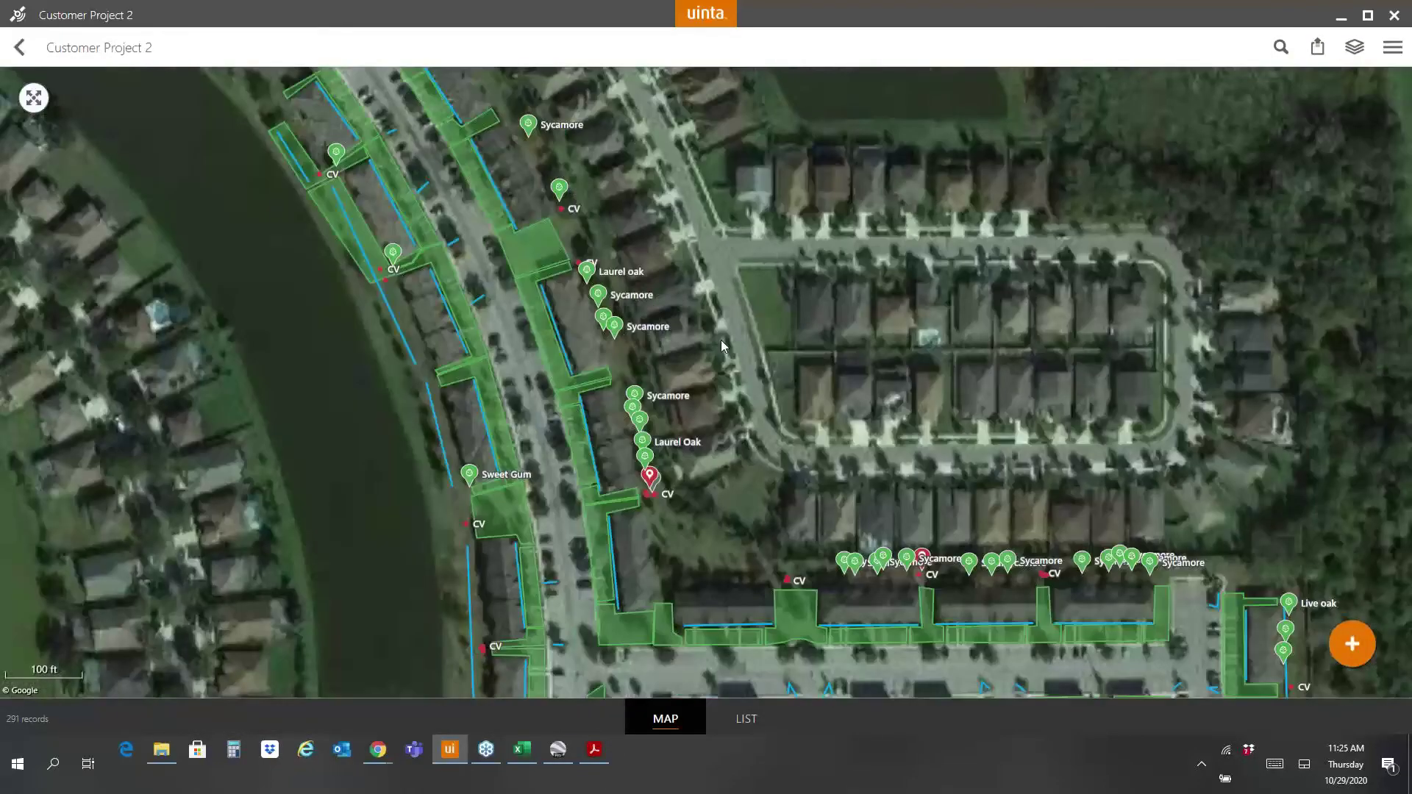
left_click(631, 278)
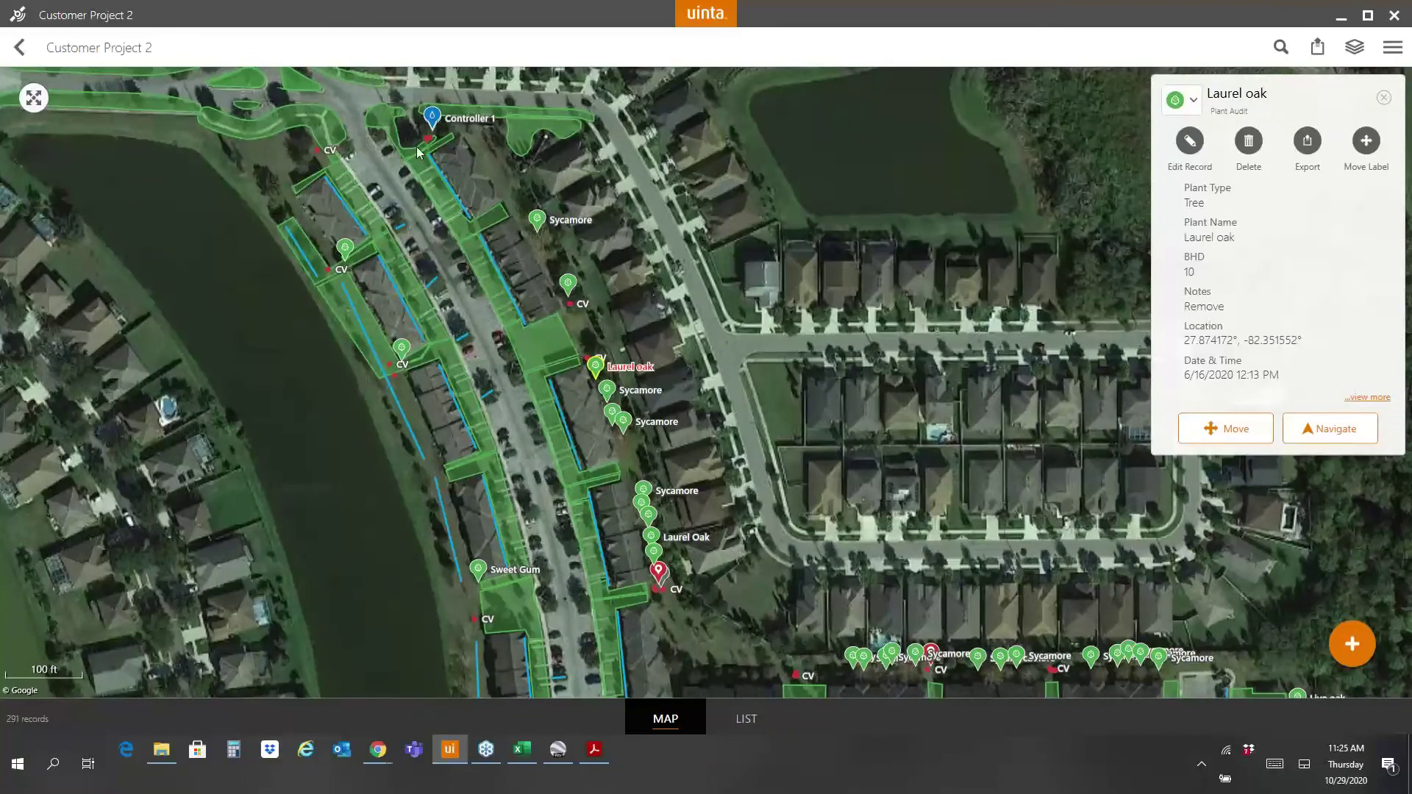
left_click(1383, 101)
Step: Return to the project list and open Customer Project 3 to view its irrigation zones and surrounding area
left_click(18, 49)
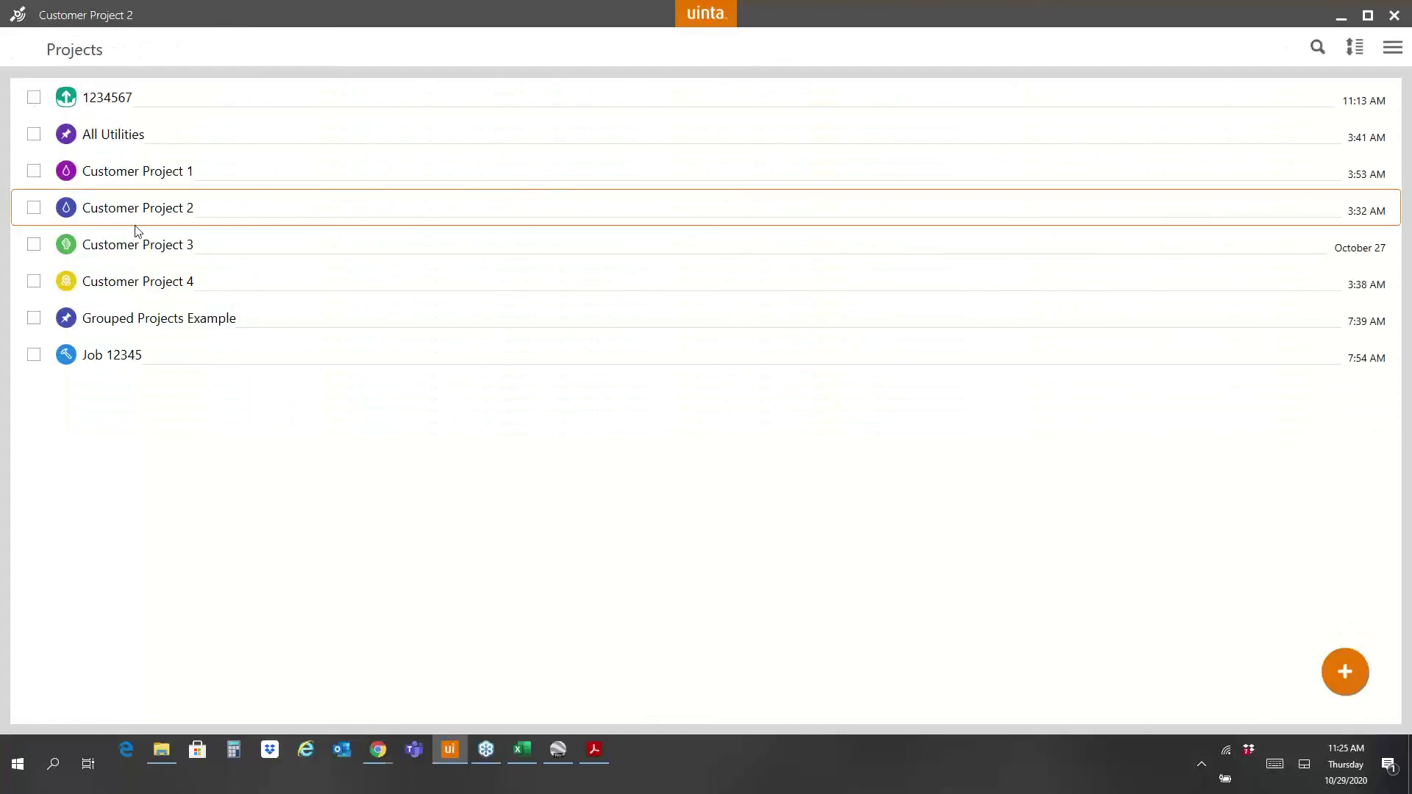
left_click(144, 245)
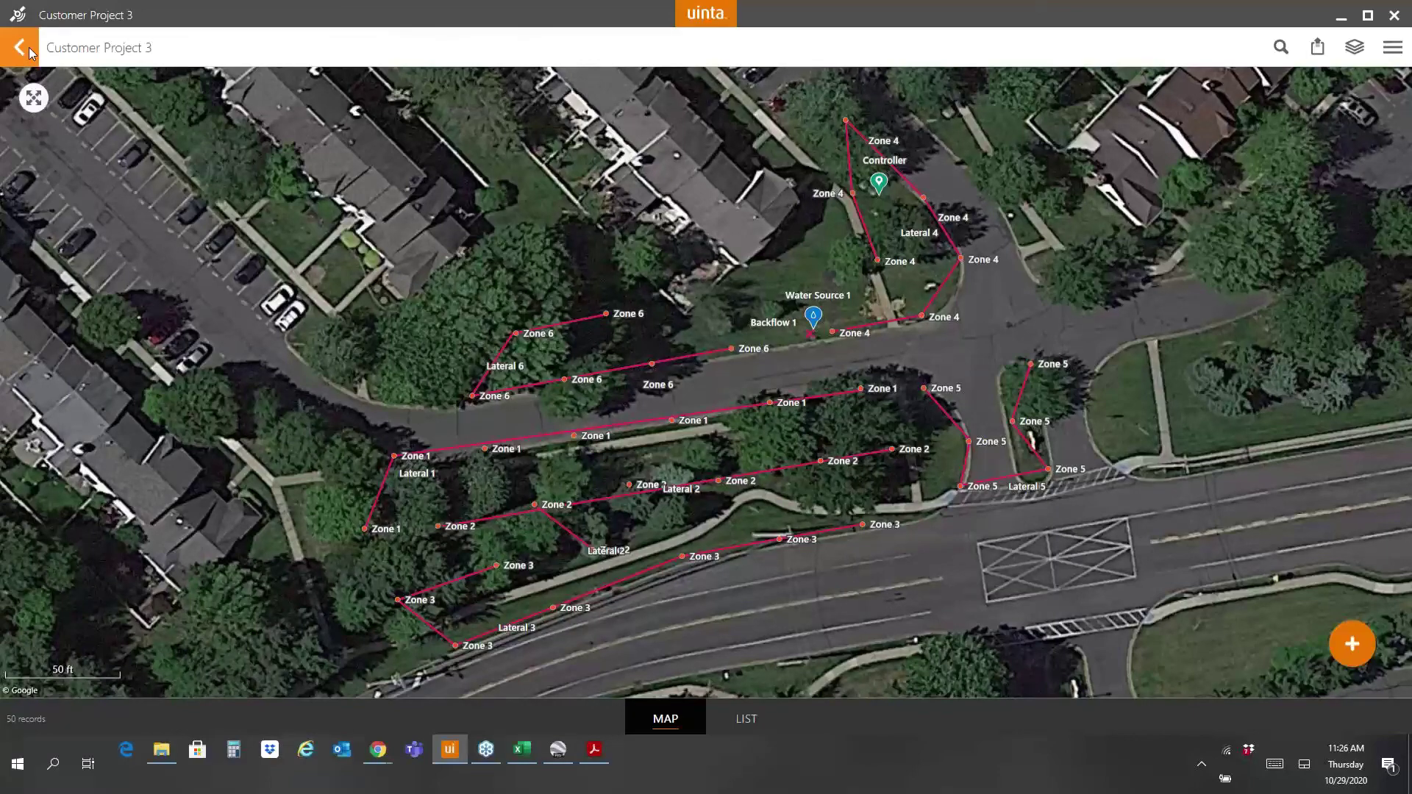
scroll(227, 206, "down", 5)
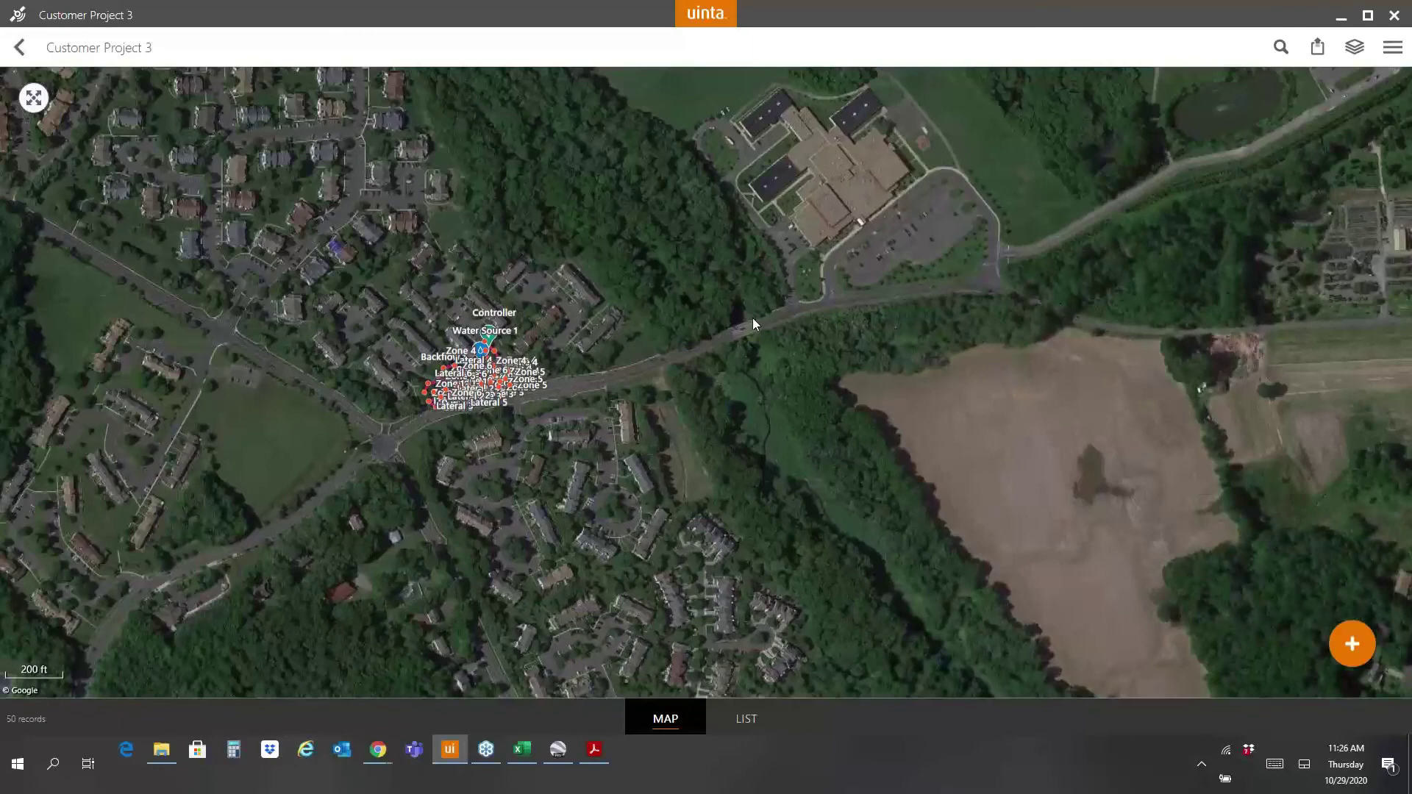
scroll(753, 318, "down", 5)
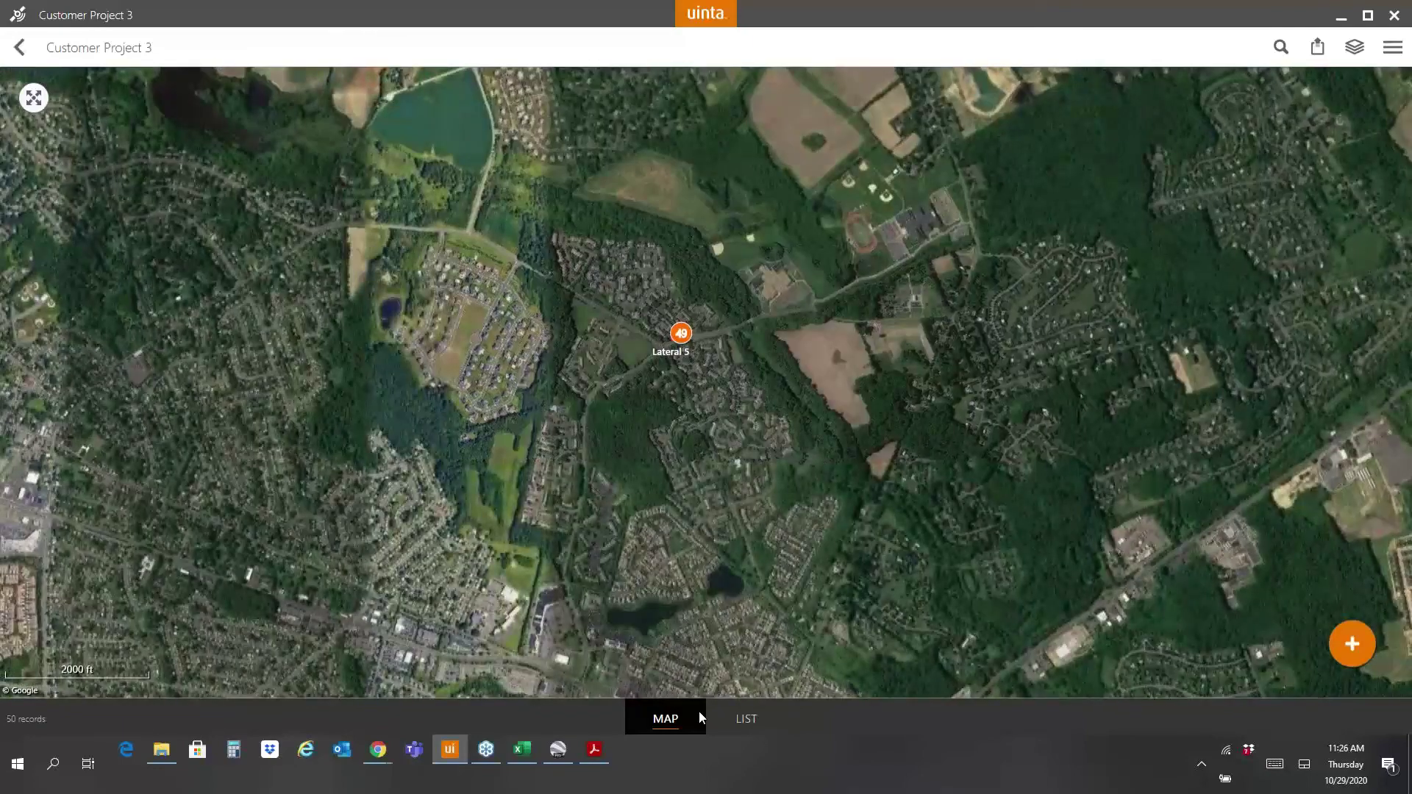
Step: Switch to Customer Project 4 from the project list and view its irrigation zones and laterals on the map
left_click(25, 58)
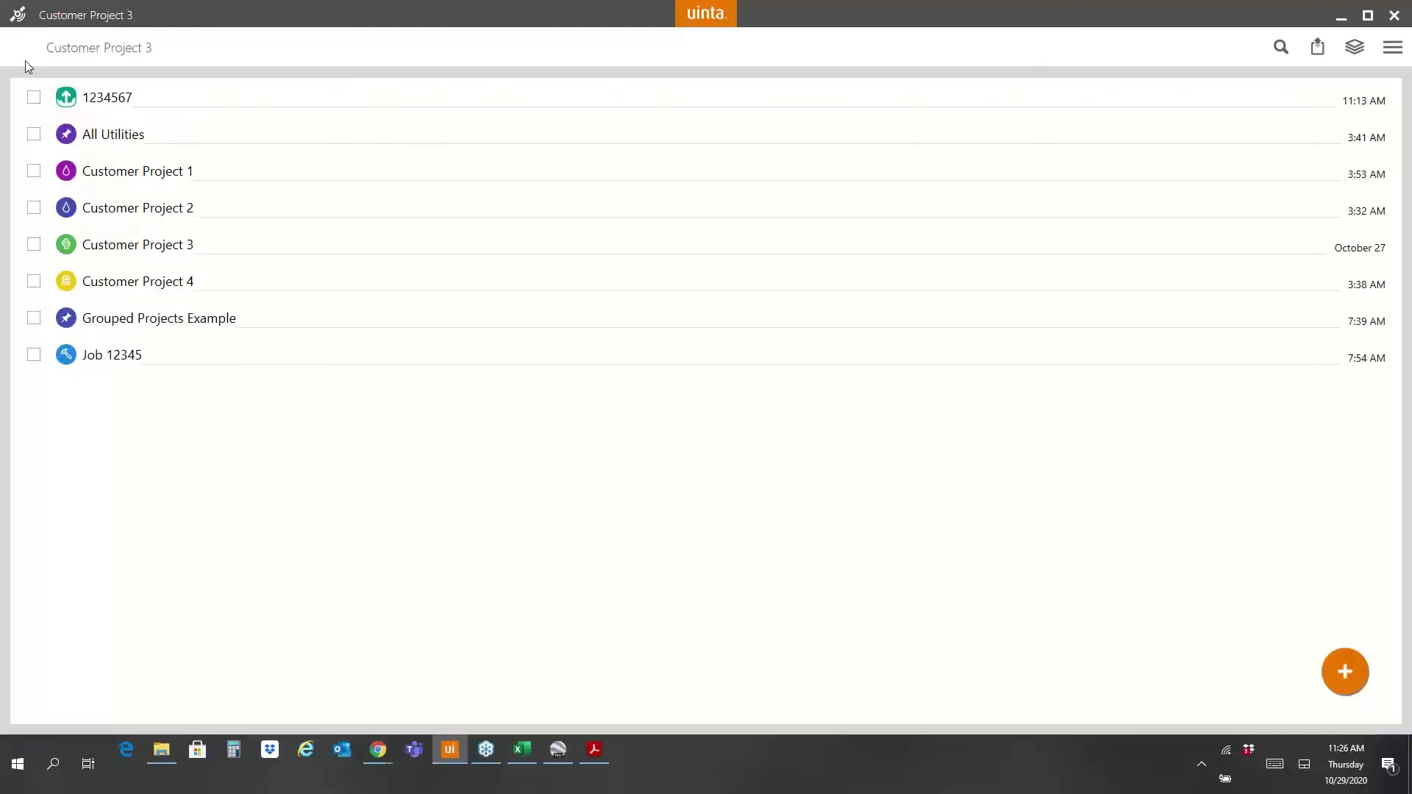
left_click(86, 292)
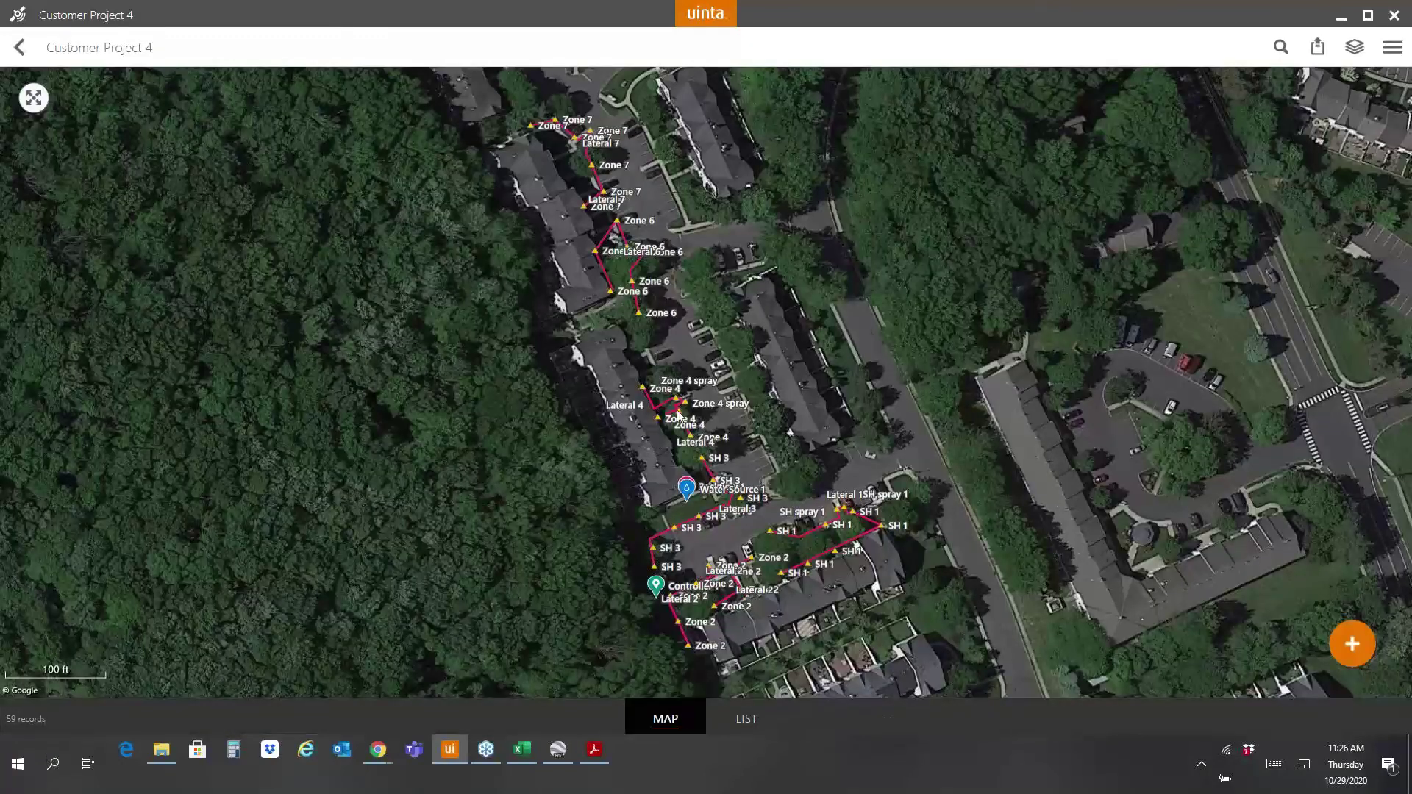
scroll(757, 428, "up", 1)
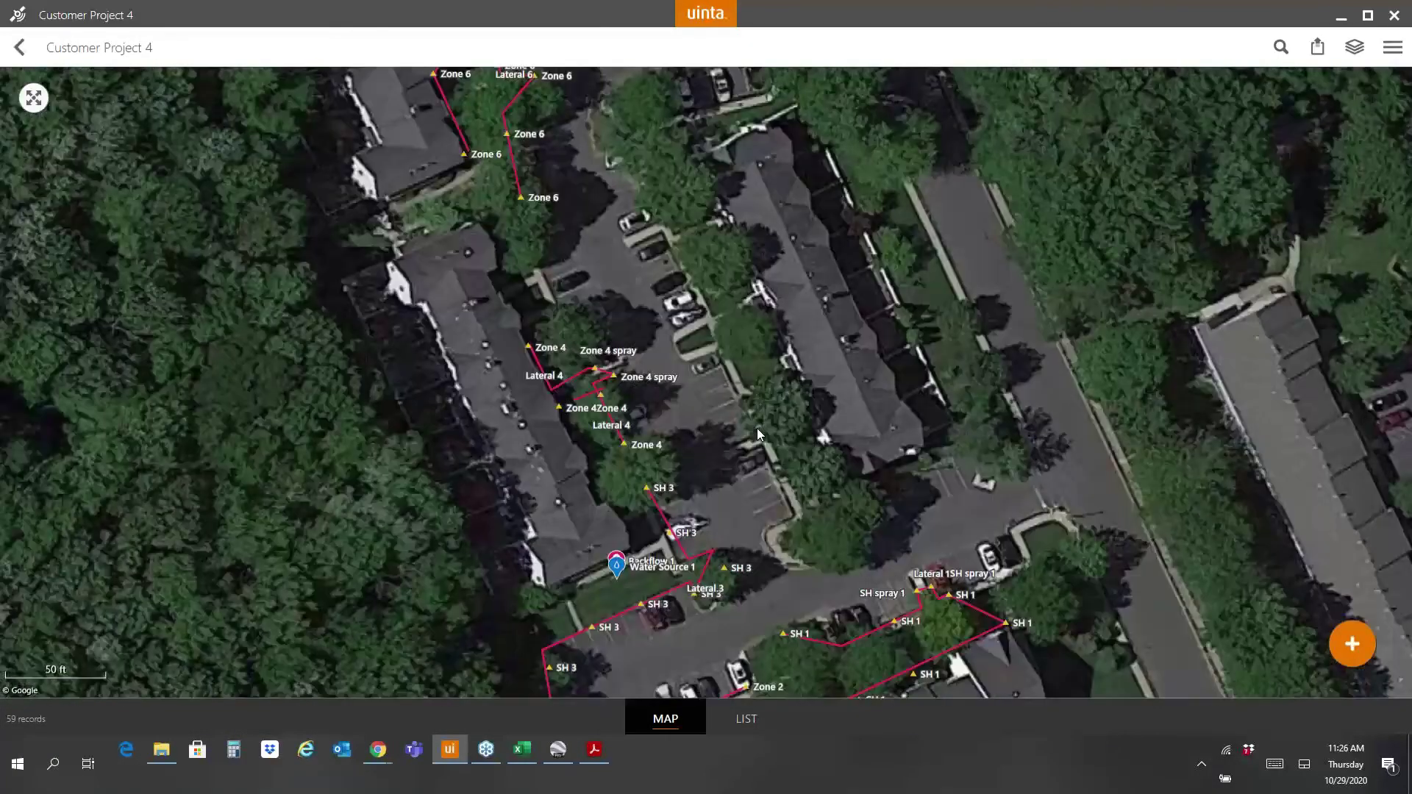
scroll(756, 428, "down", 2)
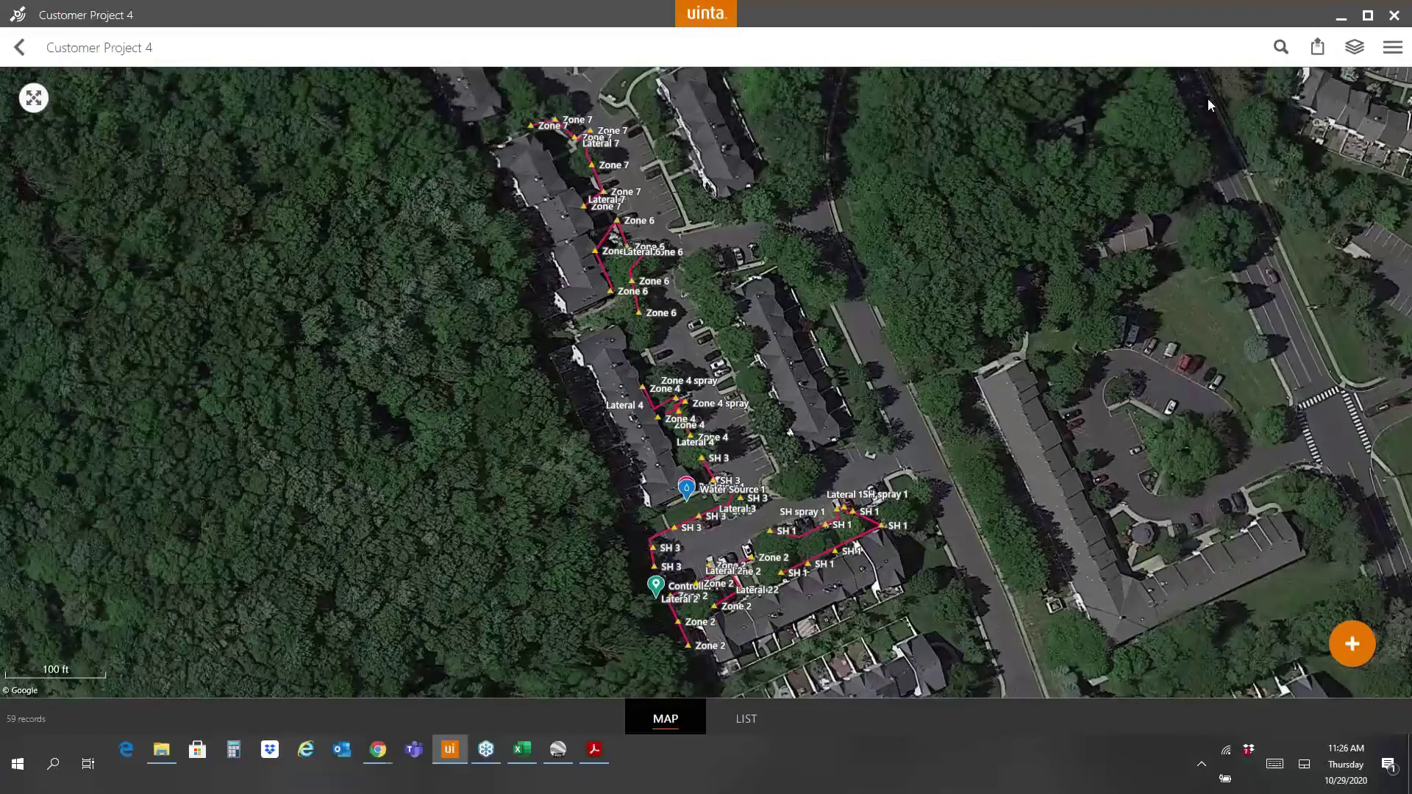
Step: Hide the labels of all record types on the Customer Project 4 map
left_click(1322, 47)
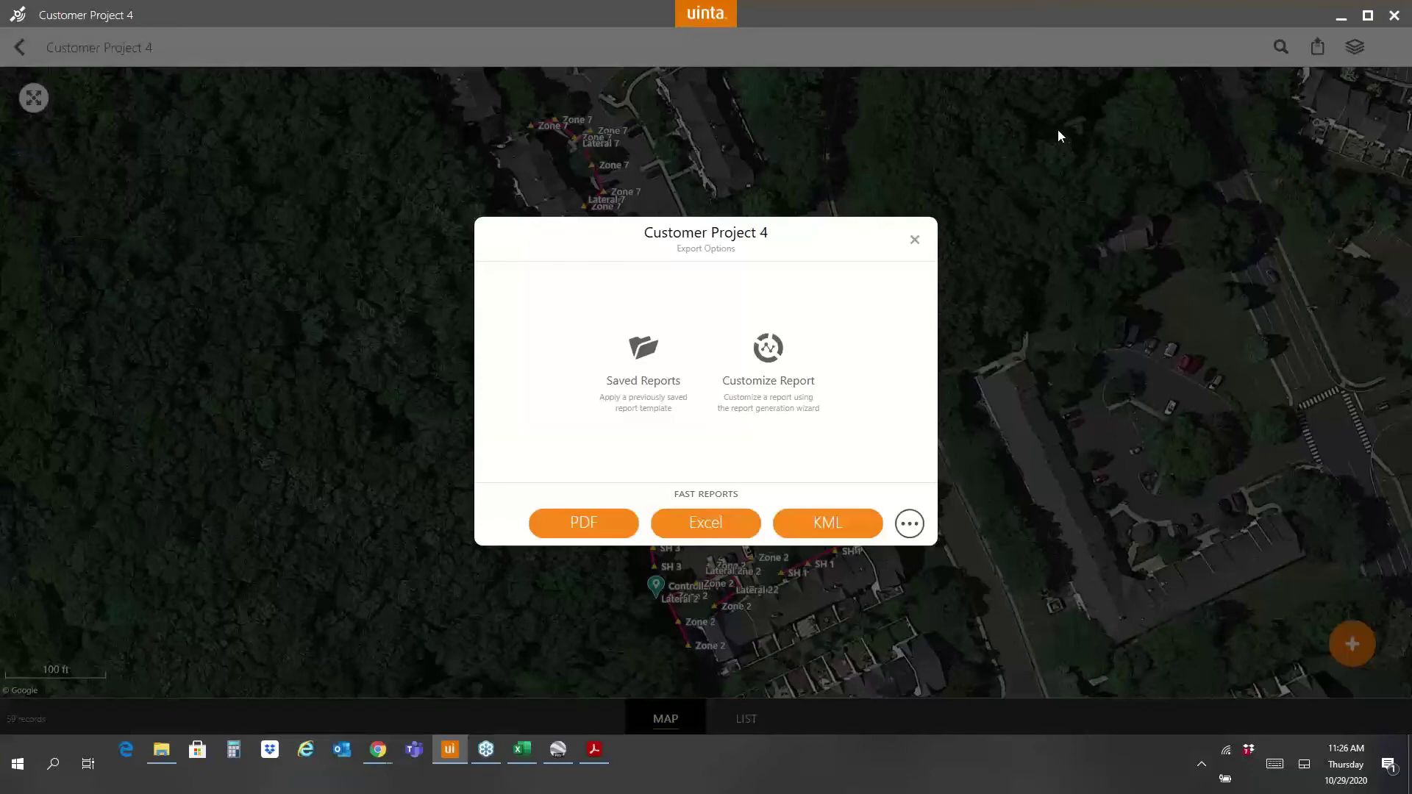
left_click(1357, 57)
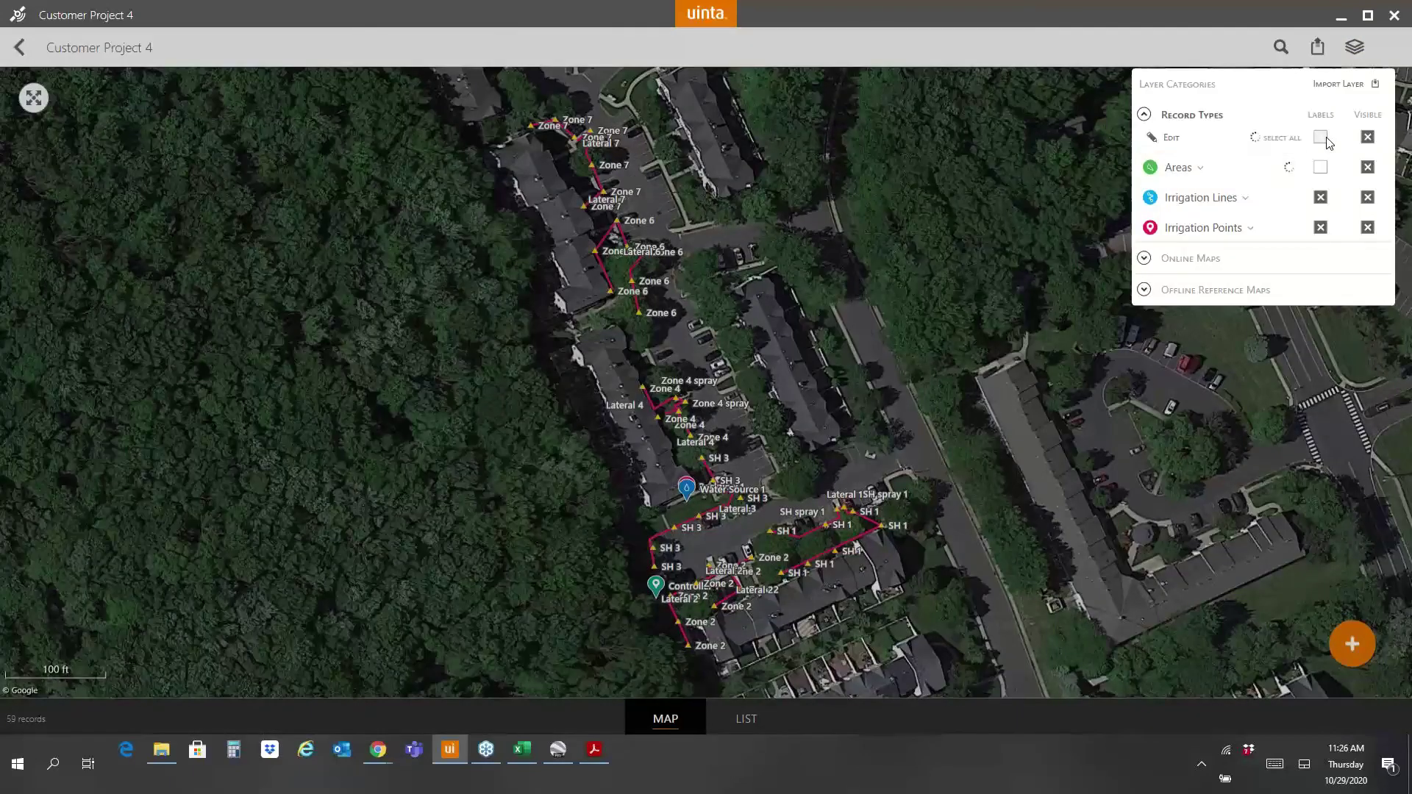
left_click(1320, 137)
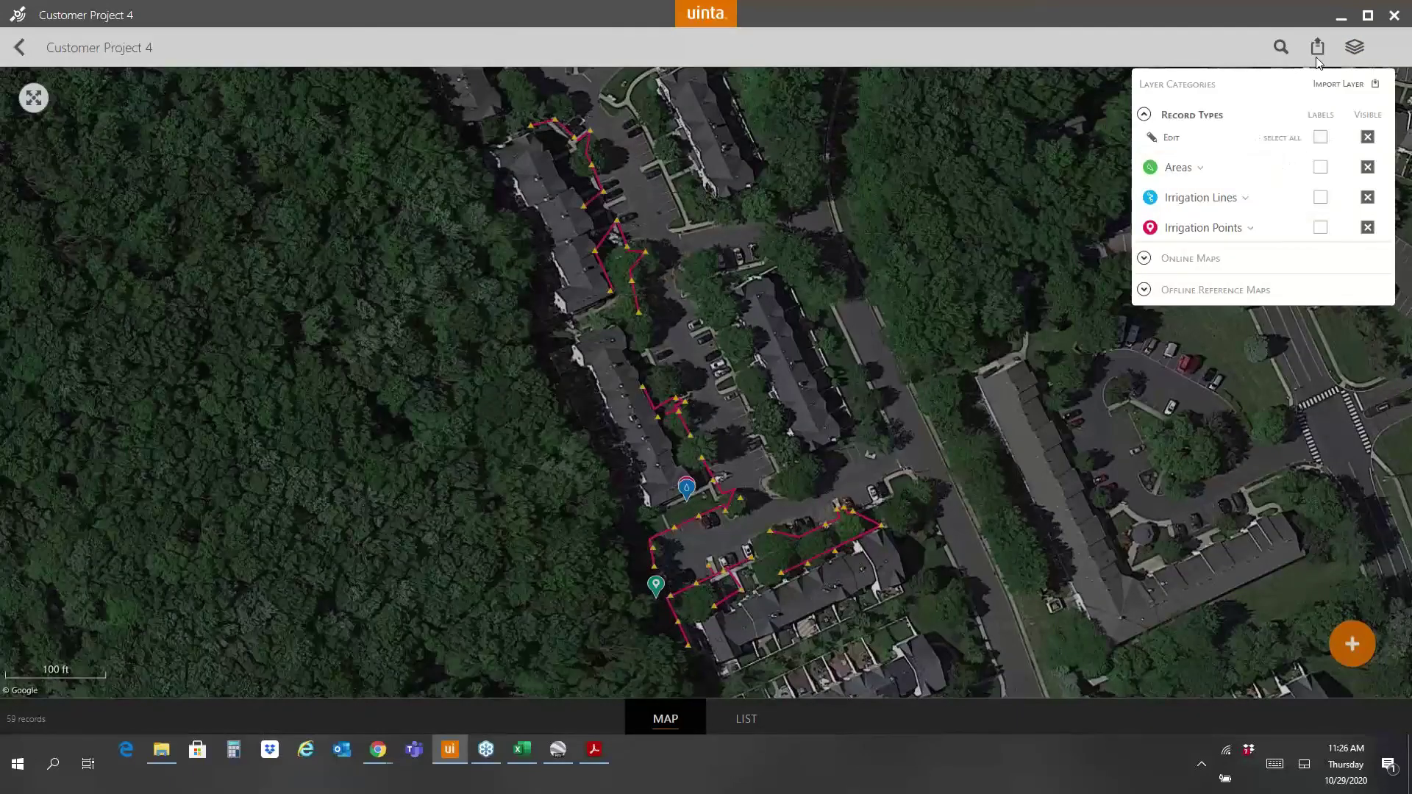
Step: Export Customer Project 4 as a letter-size PDF fast report with images included
left_click(1316, 50)
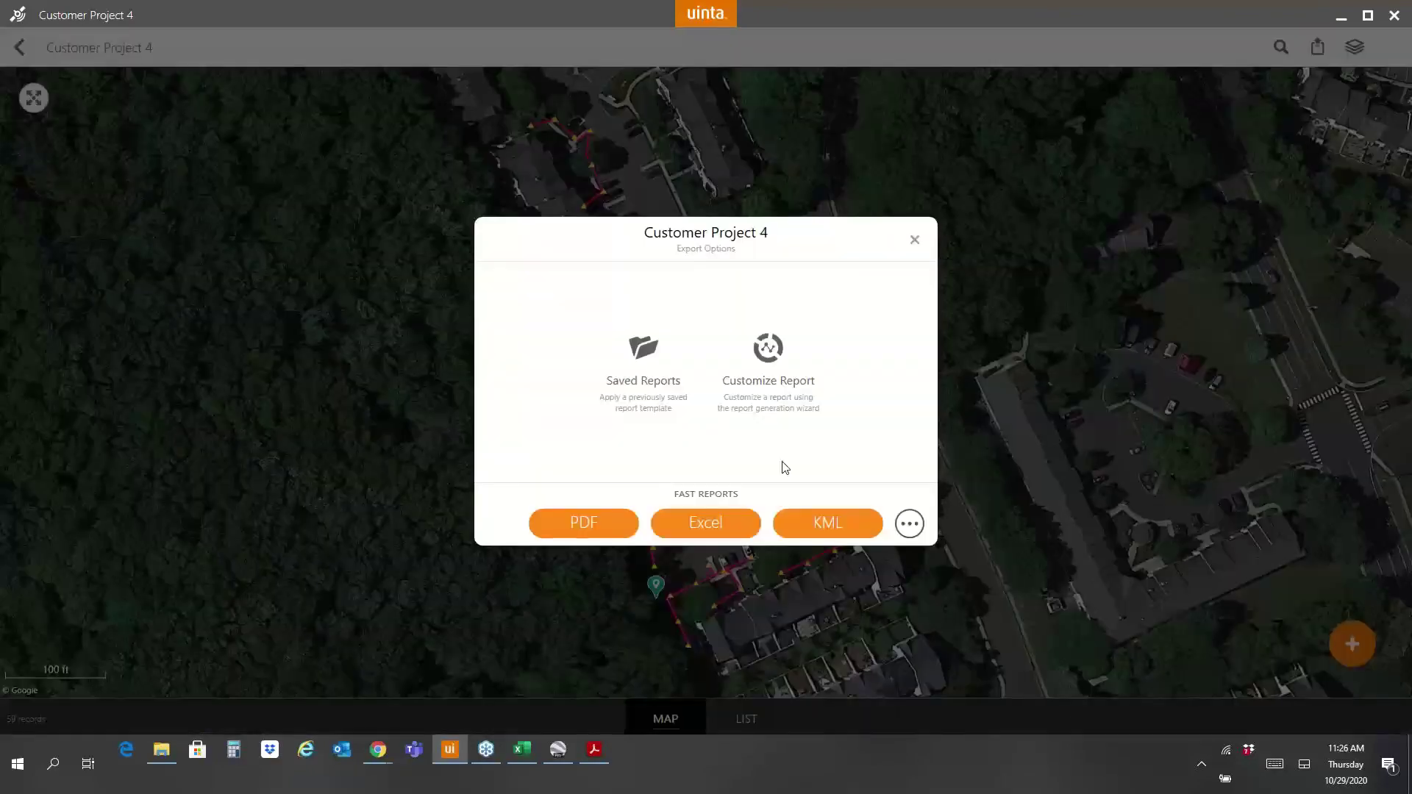
left_click(622, 520)
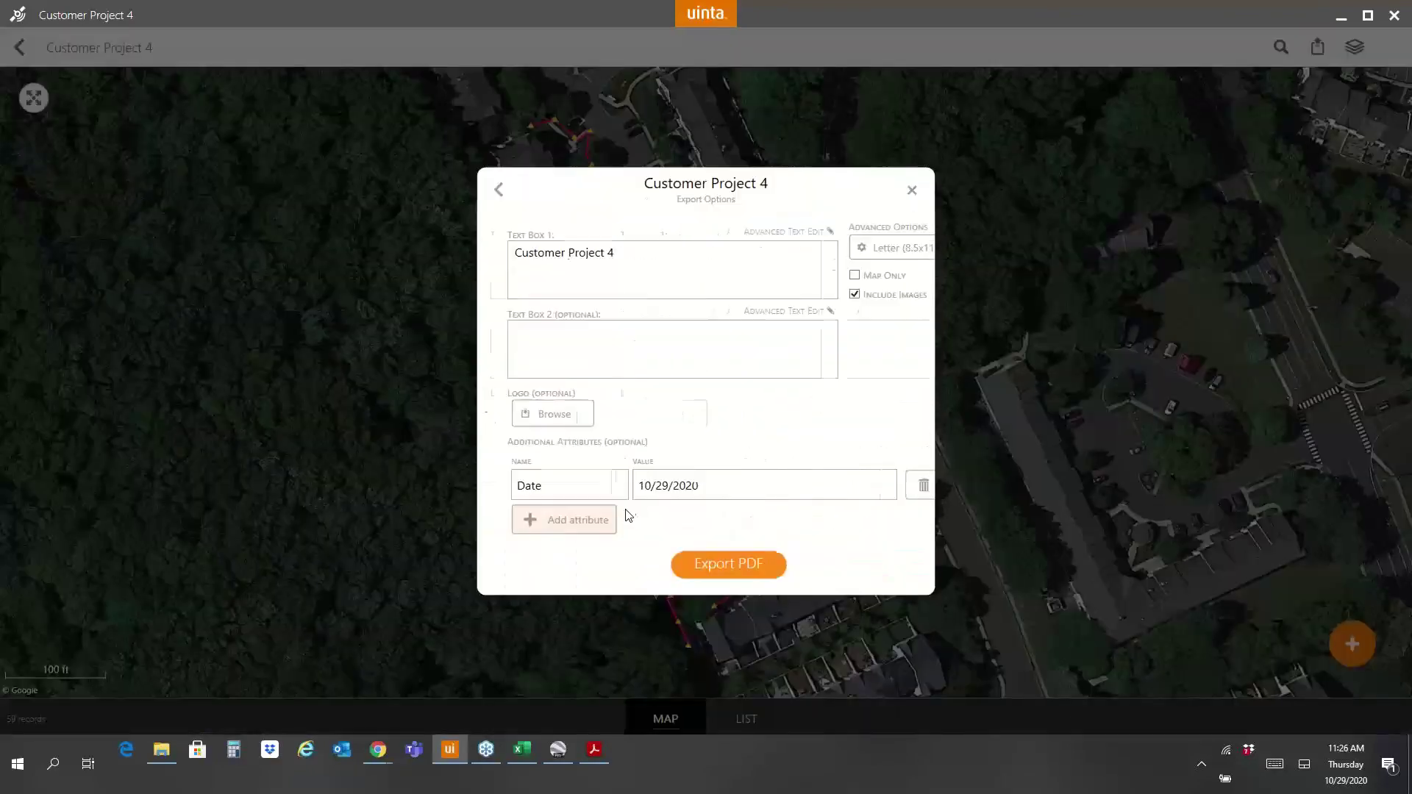
left_click(690, 566)
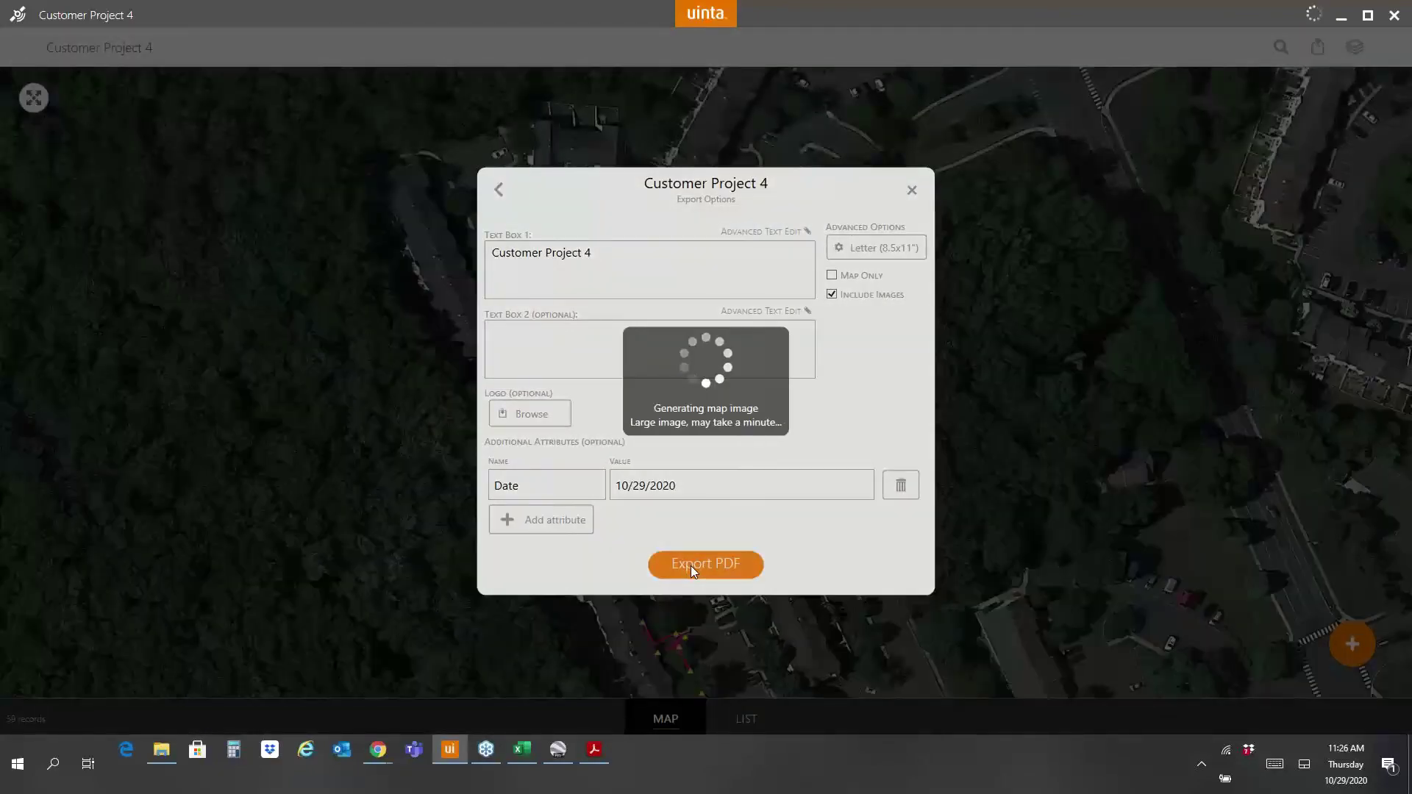